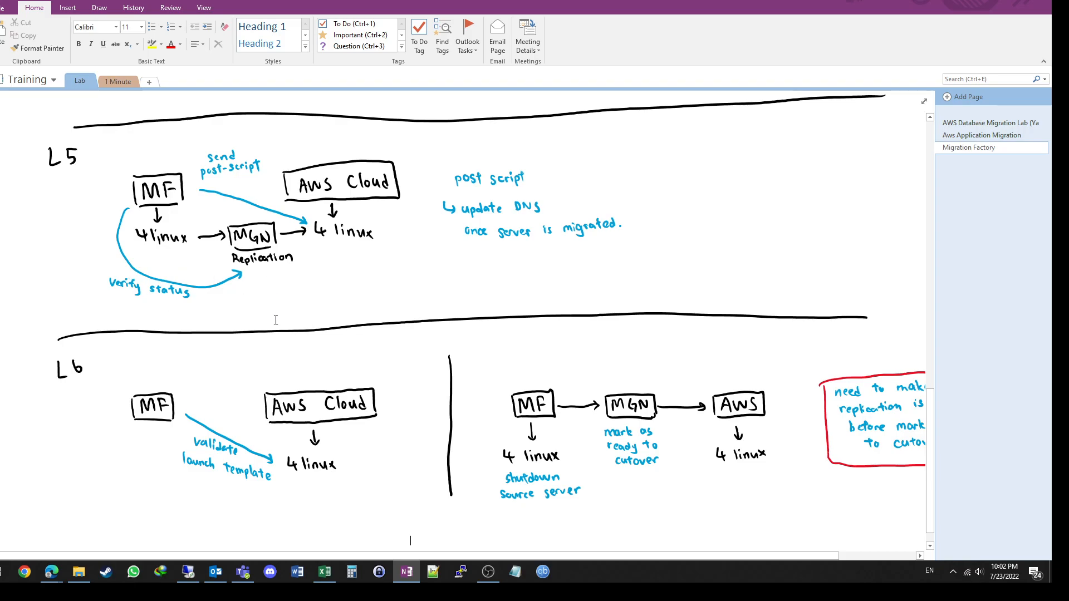
# Step: Switch to the Application Migration Service console in Edge and check the replication status of the source servers
pyautogui.moveTo(63, 570)
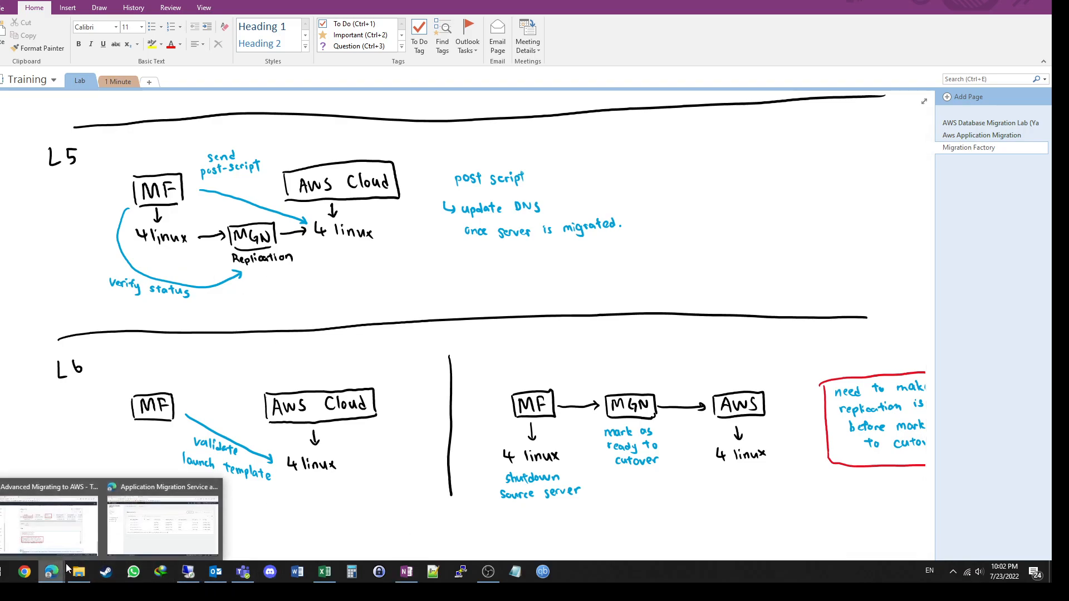
pyautogui.click(148, 532)
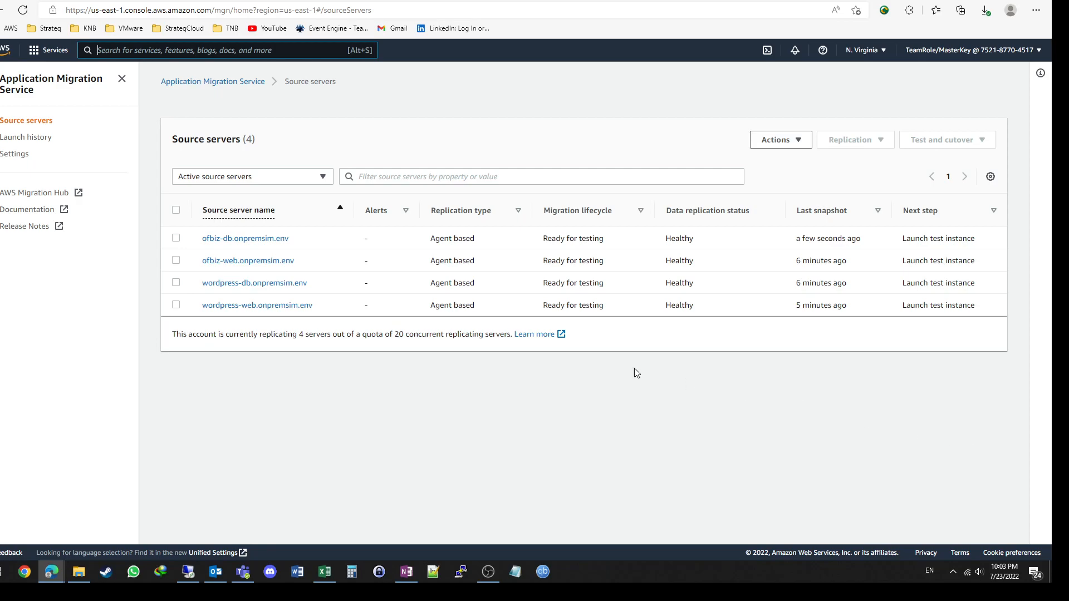
# Step: Switch to the remote Migration Factory session, refresh the jobs, and read through the Verify Replication Status log
pyautogui.click(189, 572)
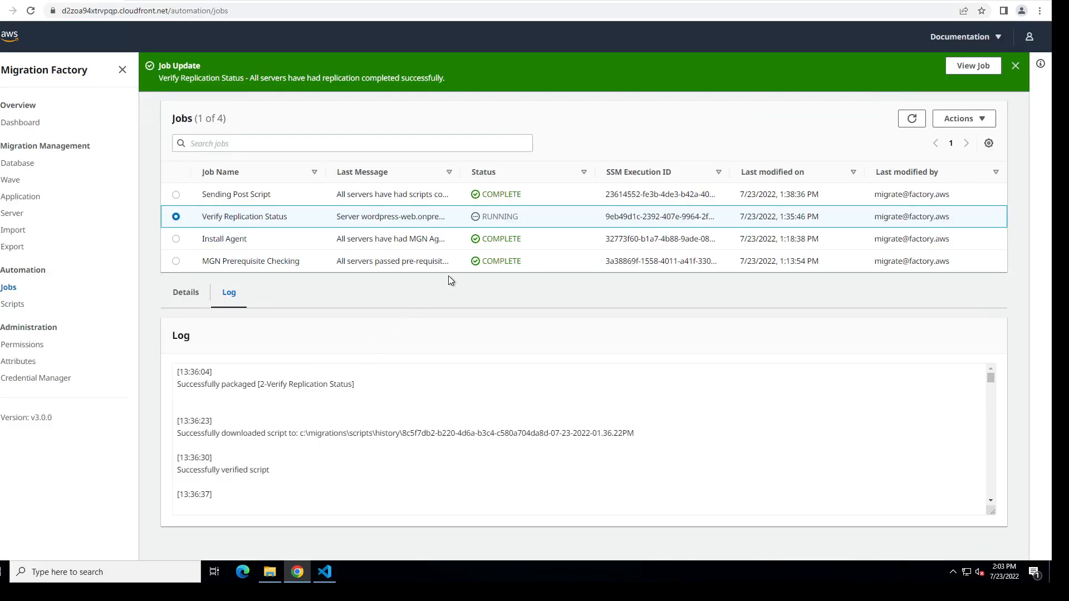
pyautogui.click(912, 118)
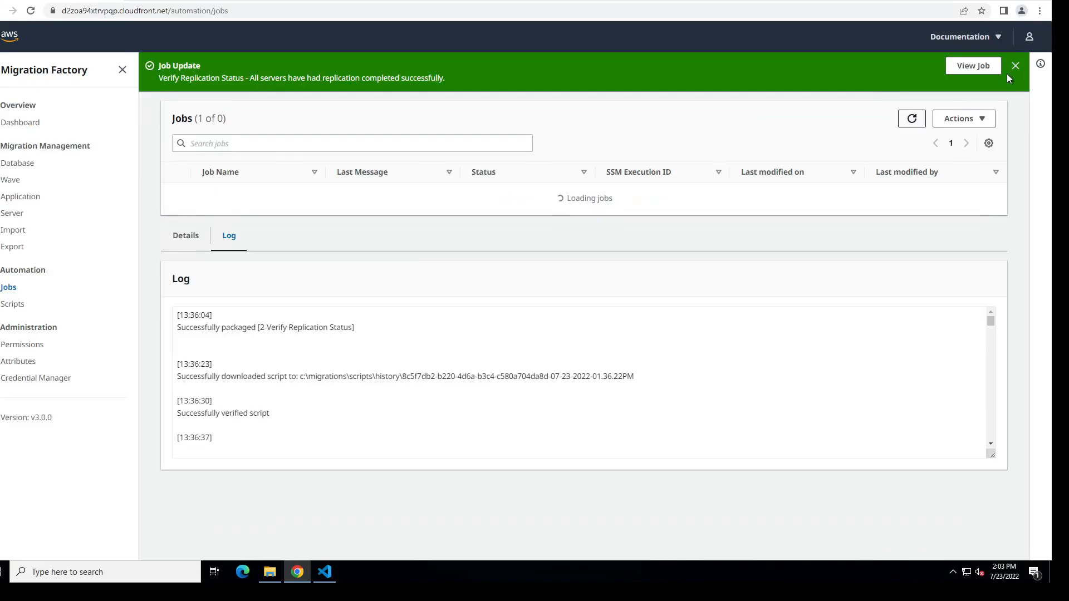
pyautogui.click(1015, 66)
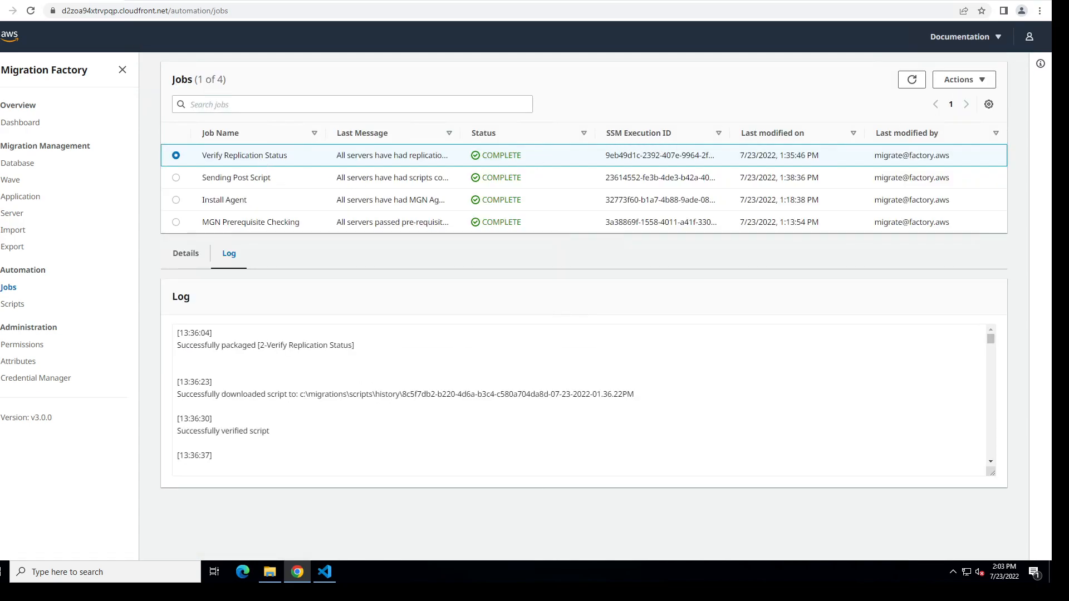
pyautogui.scroll(-2, 580, 400)
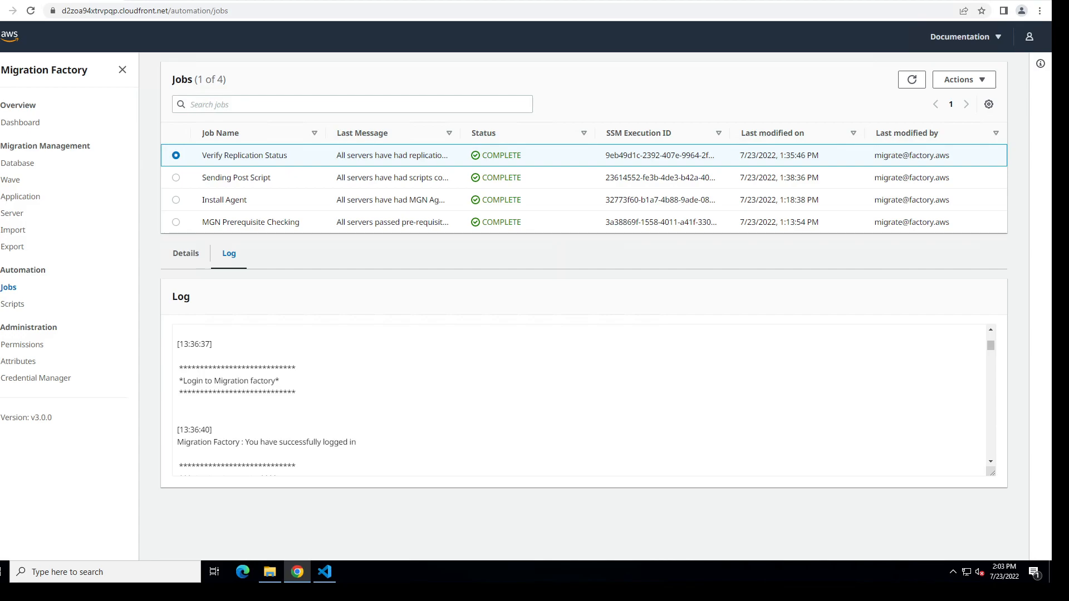
pyautogui.scroll(-10, 581, 400)
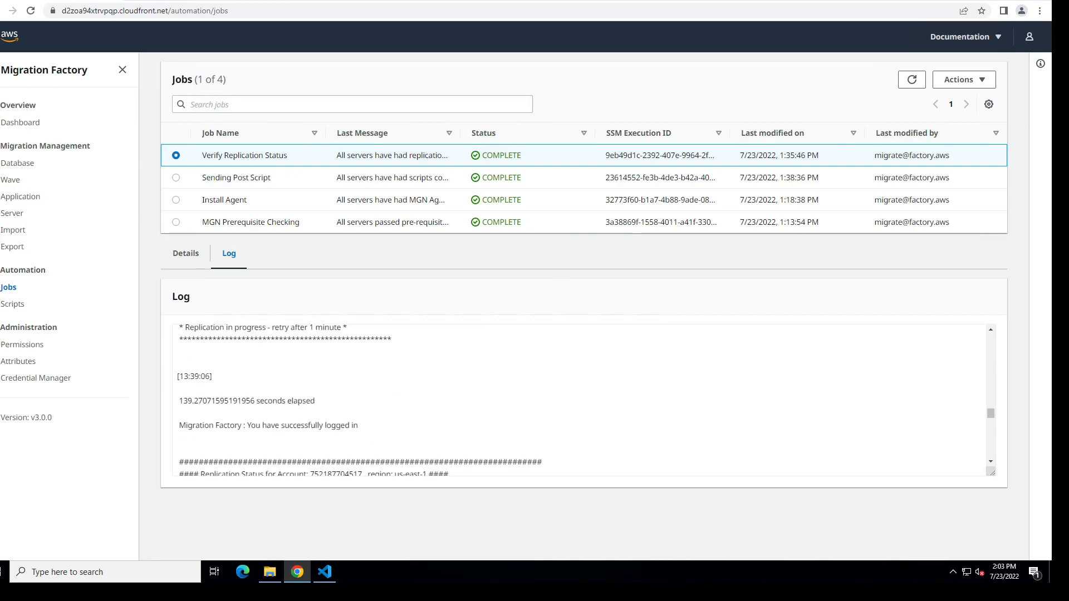
pyautogui.scroll(-6, 581, 400)
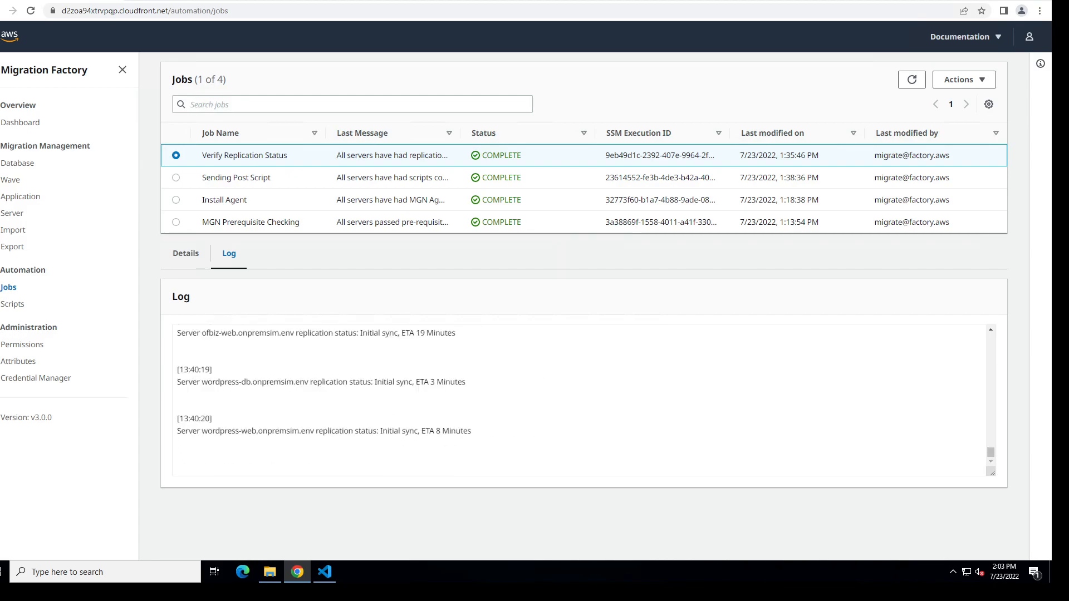
pyautogui.scroll(3, 308, 416)
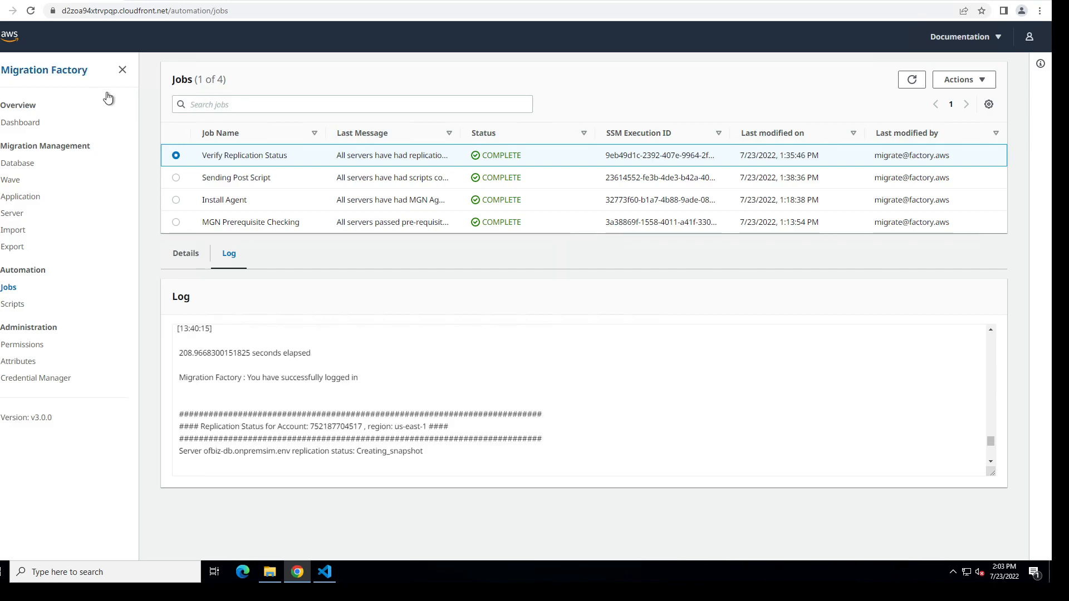
pyautogui.scroll(-3, 308, 416)
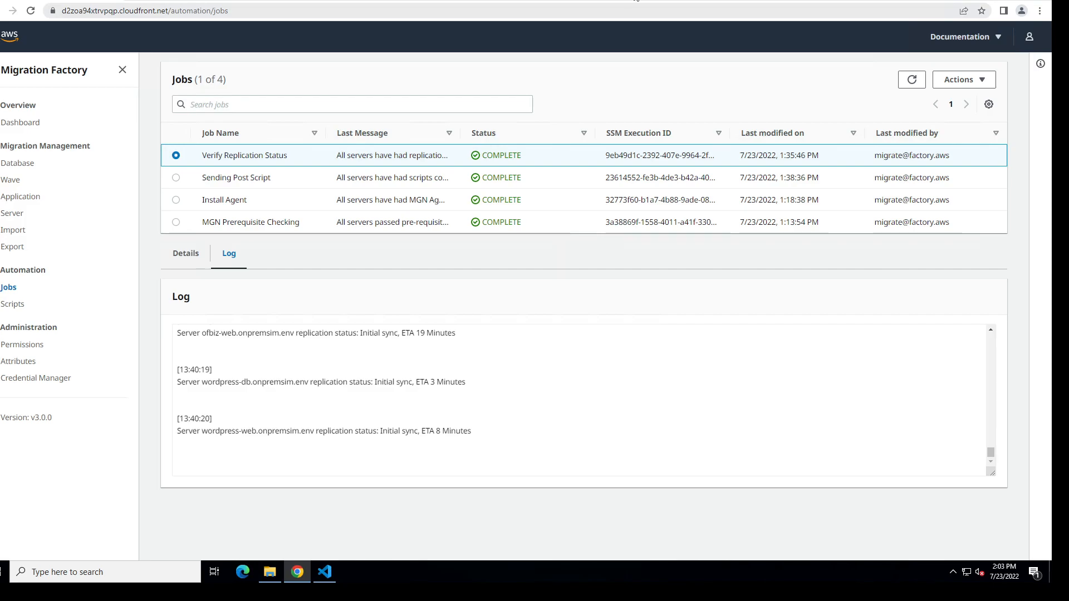
# Step: Leave the remote session and review the L6 launch template and cutover diagrams in the OneNote page
pyautogui.click(635, 1)
pyautogui.click(416, 576)
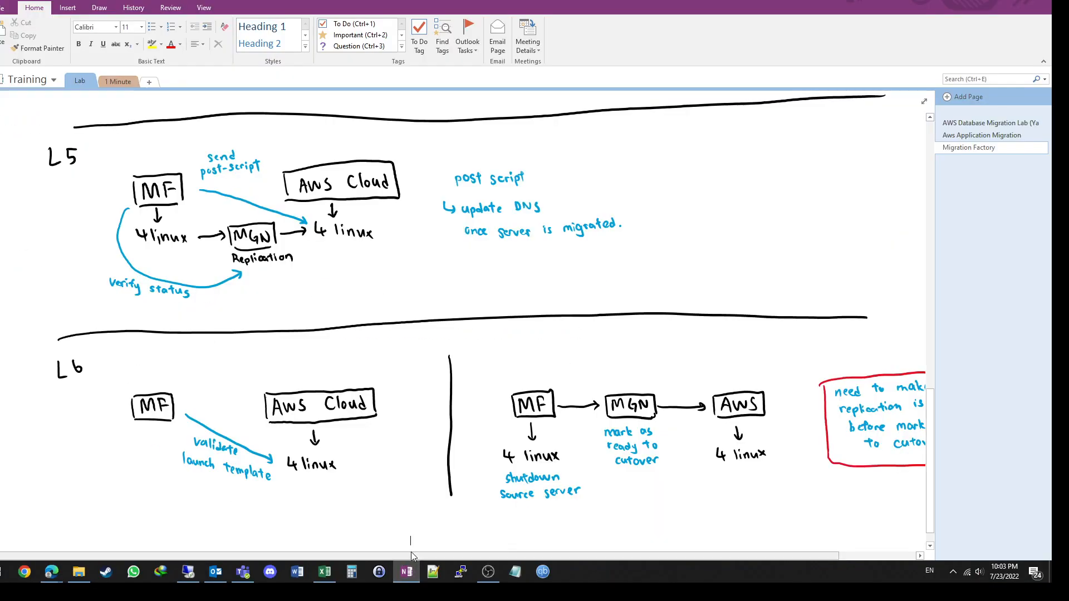
pyautogui.moveTo(413, 552); pyautogui.dragTo(341, 532)
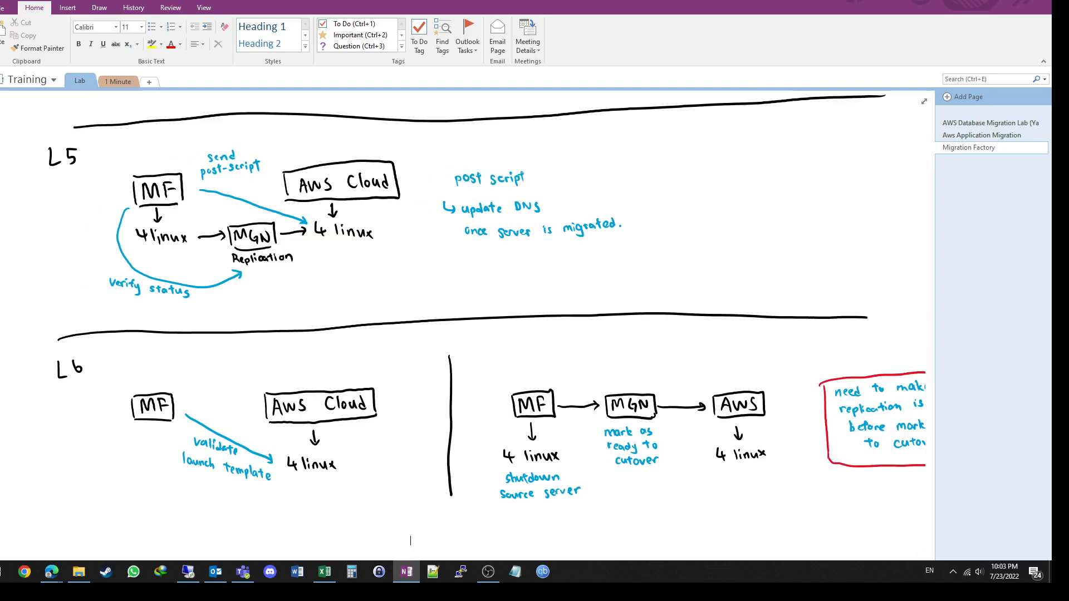
pyautogui.hotkey('alt', 'Tab')
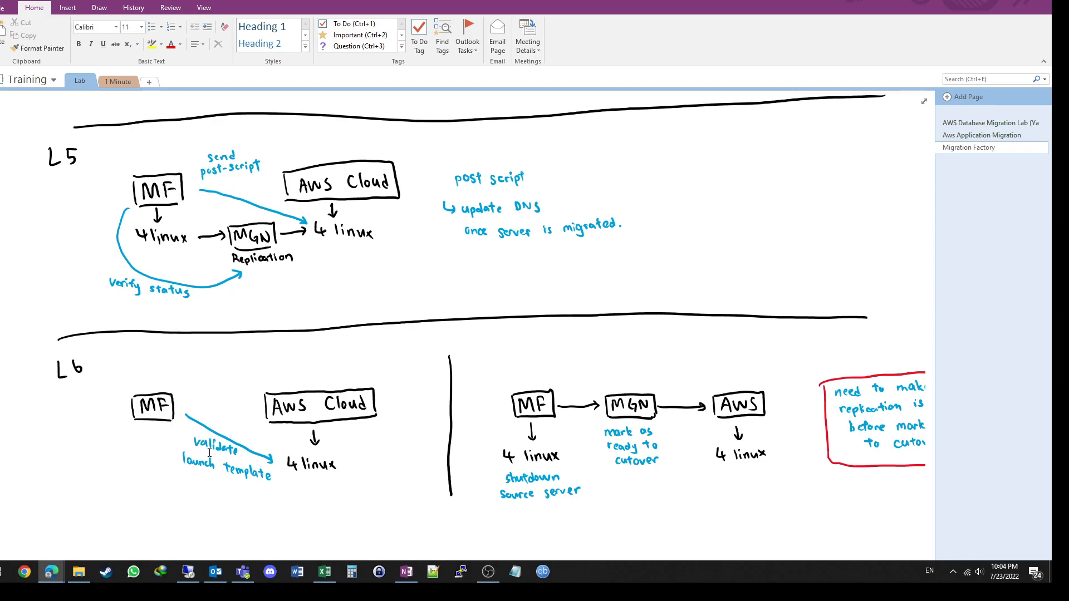
# Step: Return to the remote Migration Factory session and start an MGN rehost action for Wave 1
pyautogui.click(189, 571)
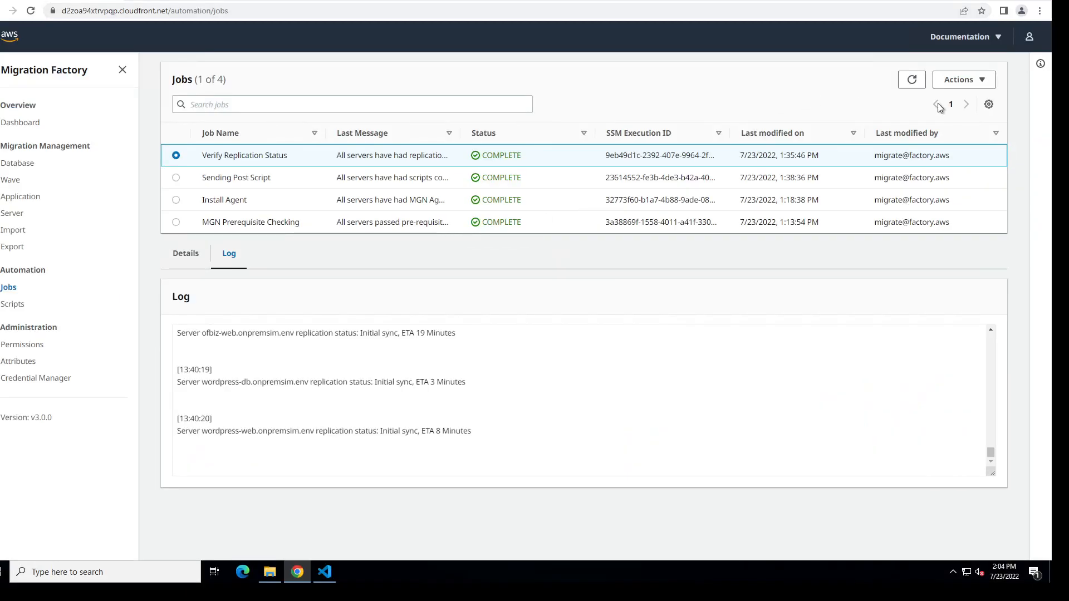
pyautogui.click(961, 87)
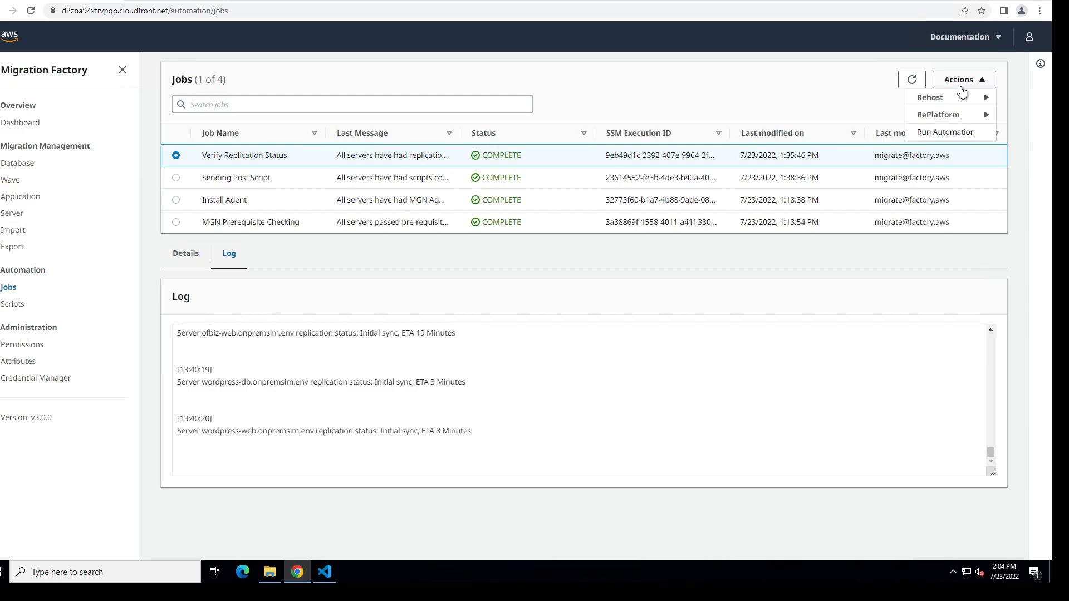
pyautogui.click(962, 88)
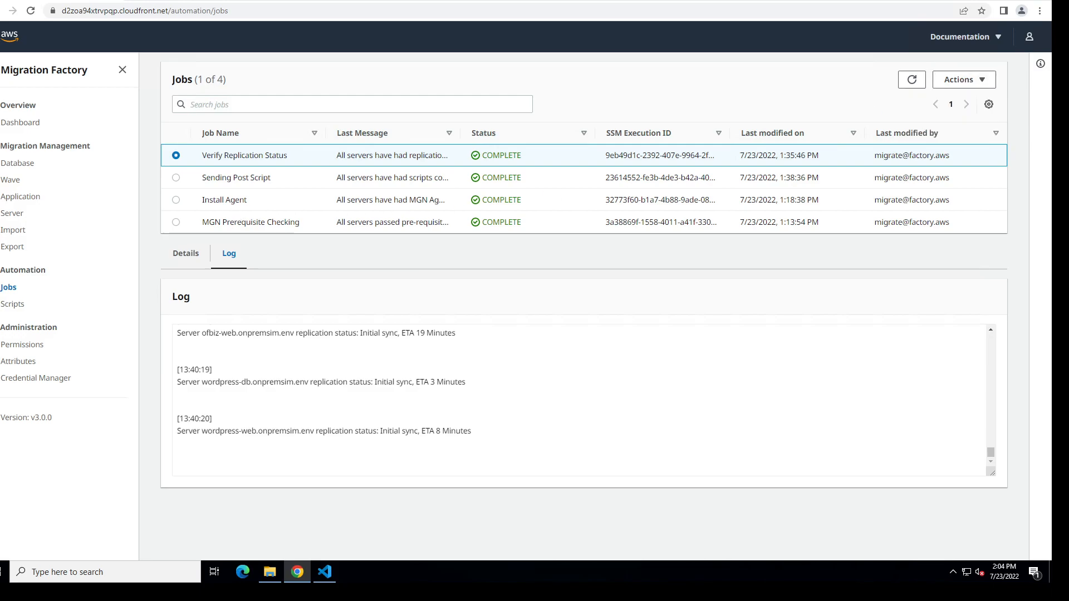
pyautogui.click(13, 185)
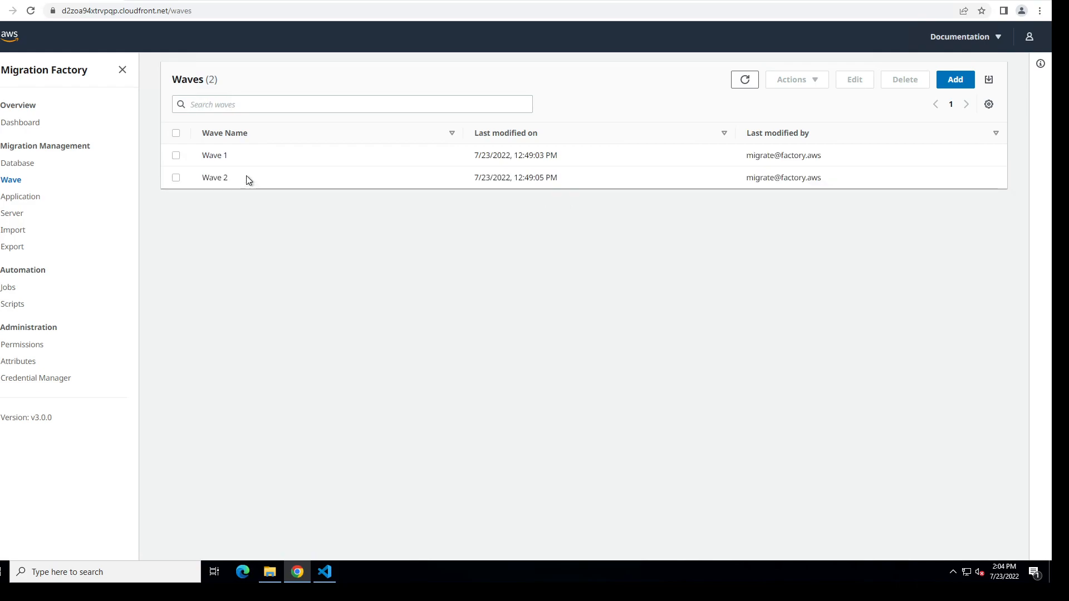
pyautogui.click(176, 156)
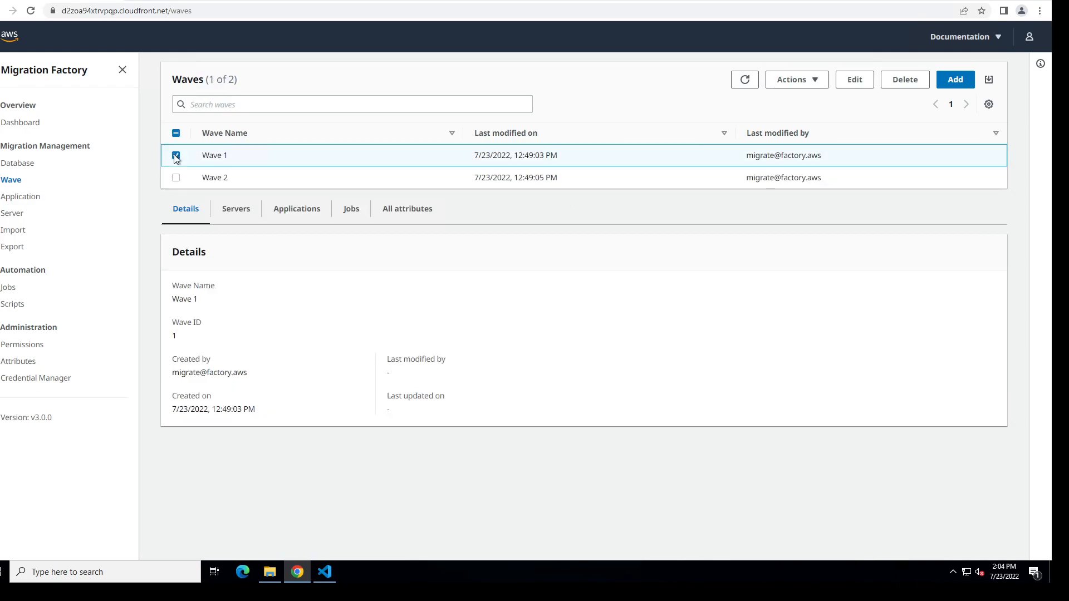
pyautogui.click(815, 86)
pyautogui.moveTo(817, 103)
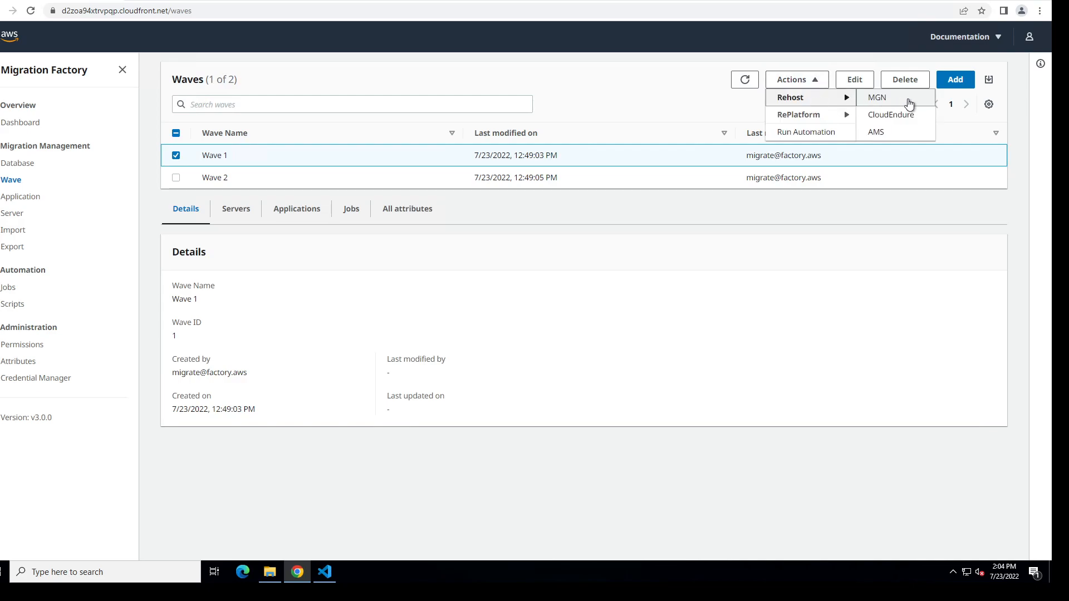
pyautogui.click(911, 104)
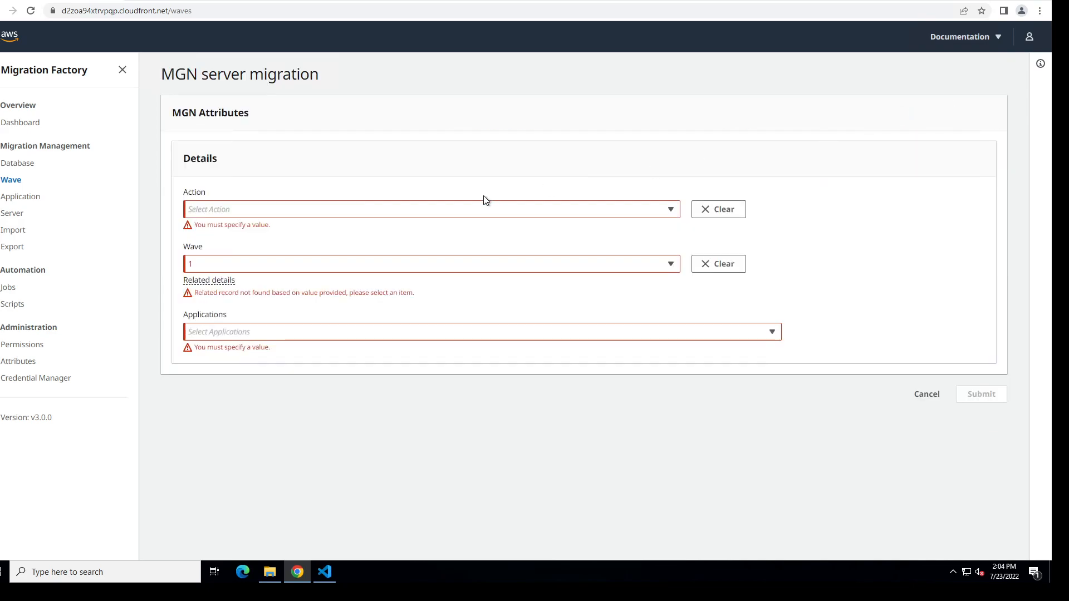
# Step: Submit the Validate Launch Template action for Wave 1 with all applications, OFBIZ and Wordpress, included
pyautogui.click(459, 208)
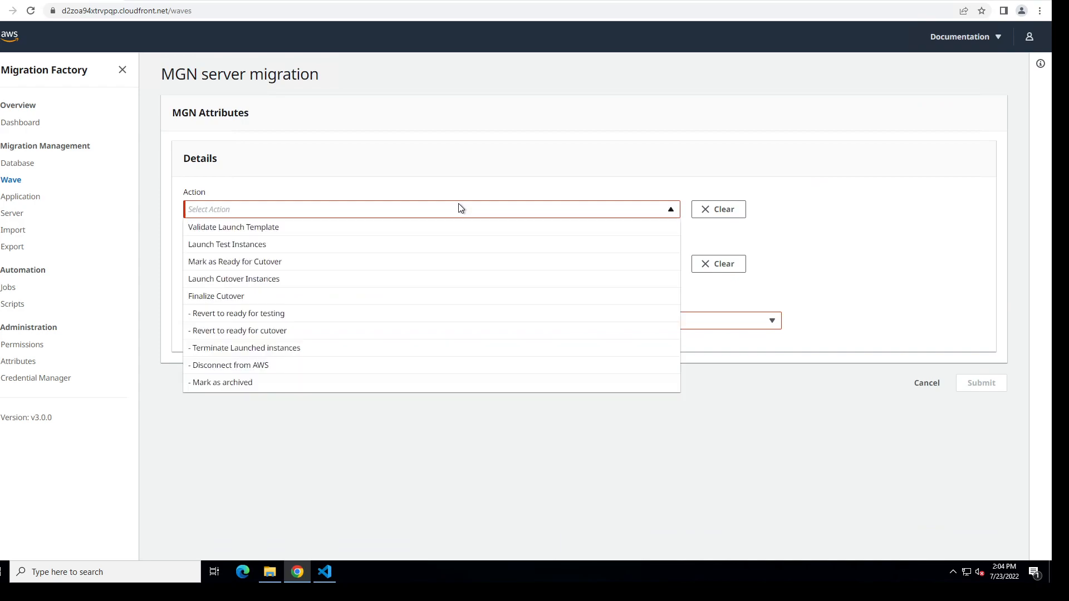
pyautogui.click(314, 234)
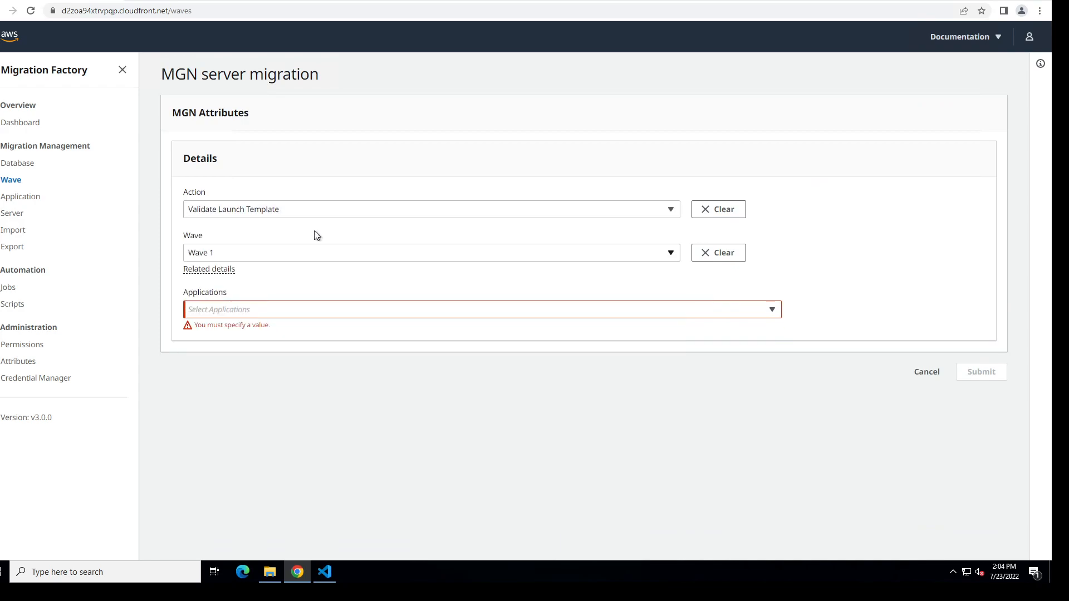
pyautogui.click(261, 313)
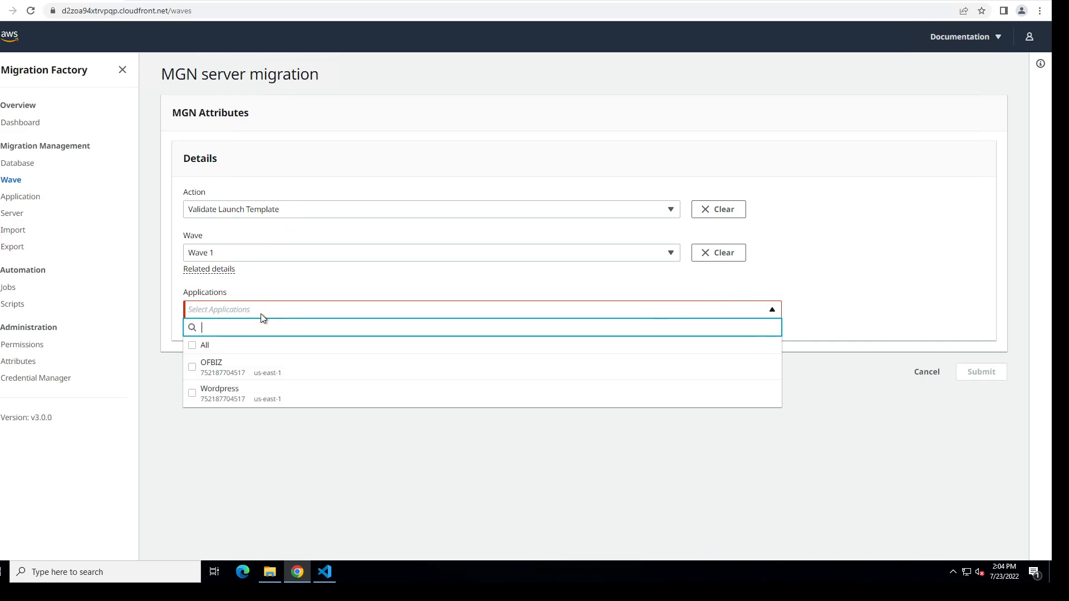
pyautogui.click(223, 348)
pyautogui.click(417, 462)
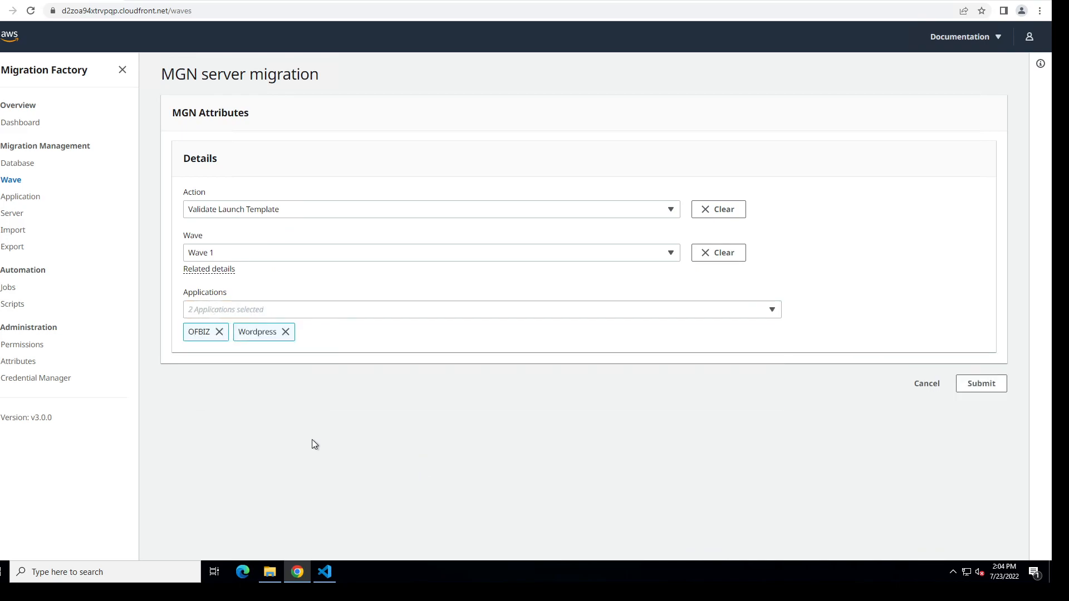
pyautogui.click(991, 390)
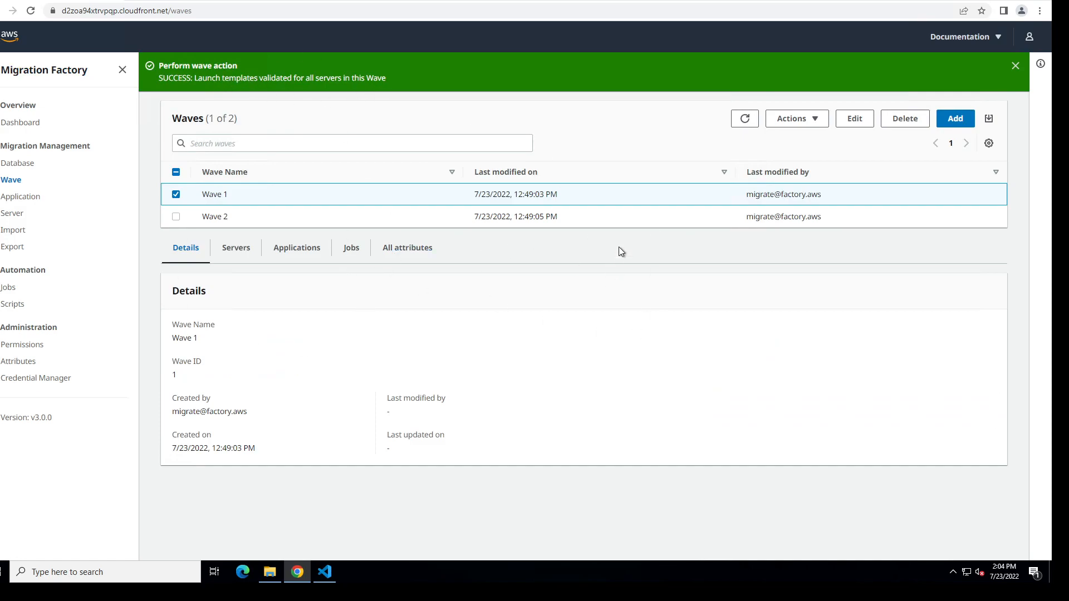
# Step: Switch to the Application Migration Service console in Edge and look over its source servers, launch history and settings
pyautogui.click(630, 2)
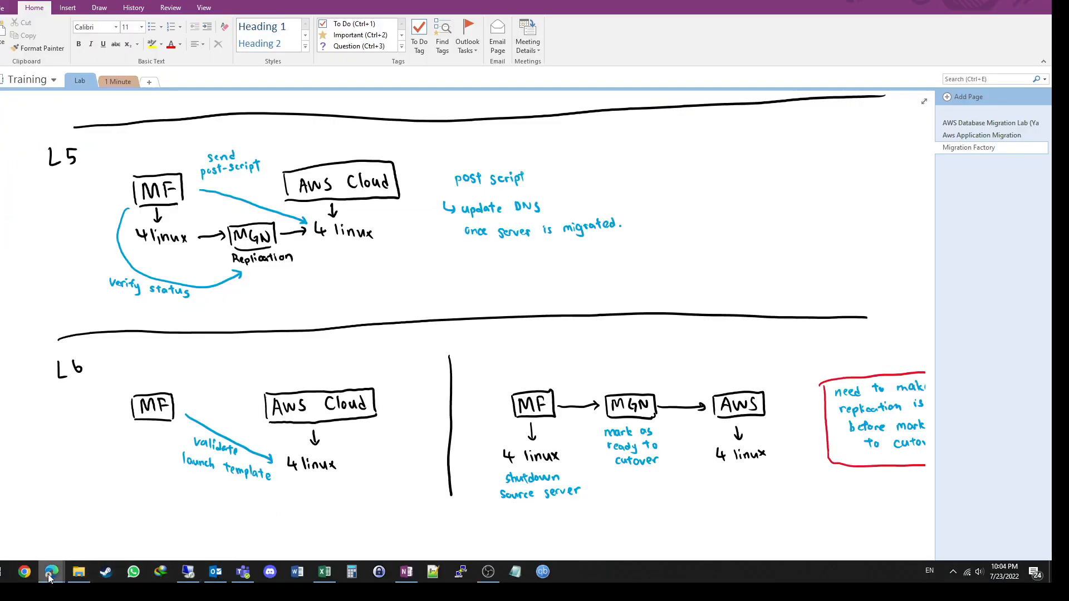
pyautogui.moveTo(51, 572)
pyautogui.click(162, 519)
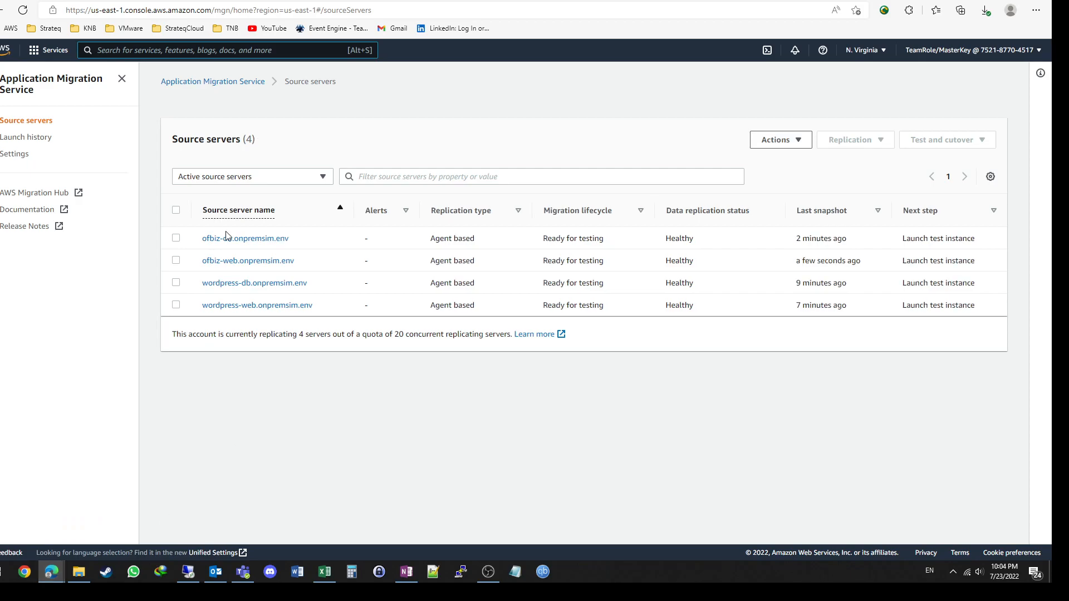
pyautogui.click(35, 146)
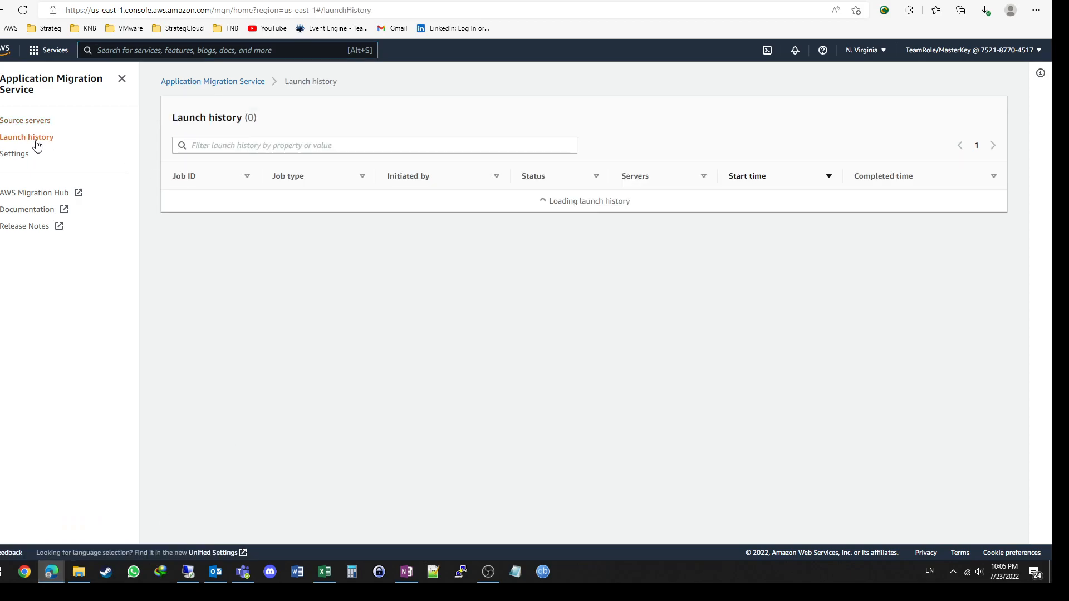
pyautogui.click(4, 157)
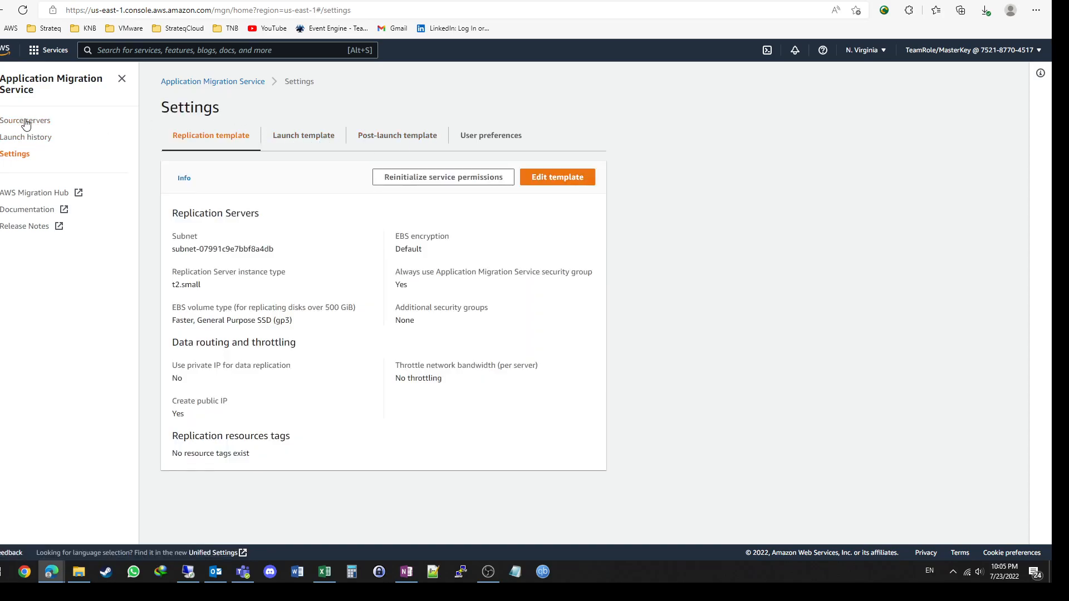
pyautogui.click(8, 123)
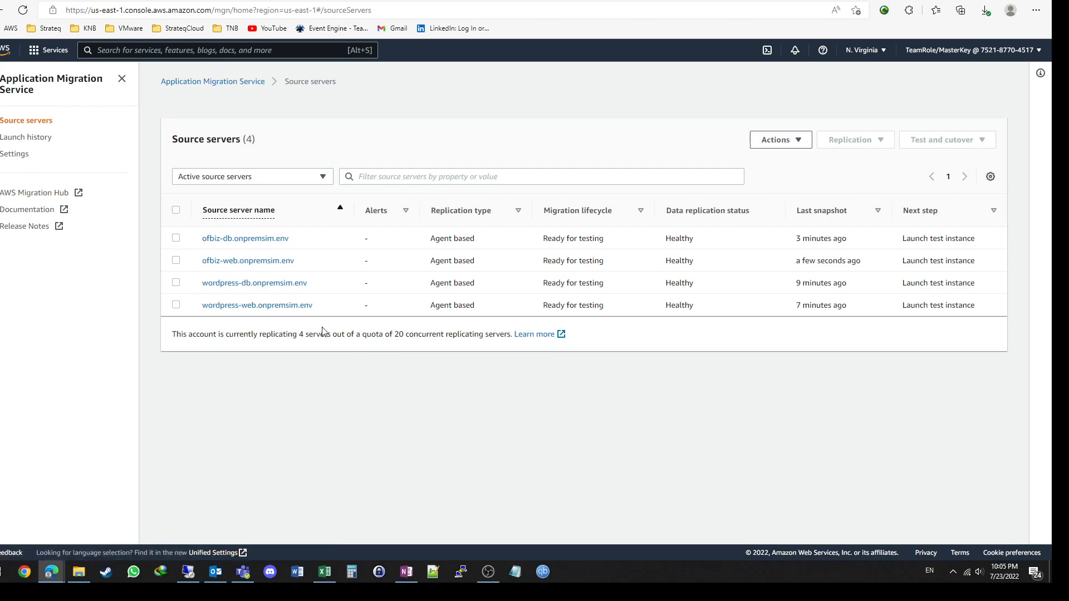
# Step: Select the ofbiz-db.onpremsim.env server and examine its available test and cutover actions, leaving without choosing any
pyautogui.click(176, 239)
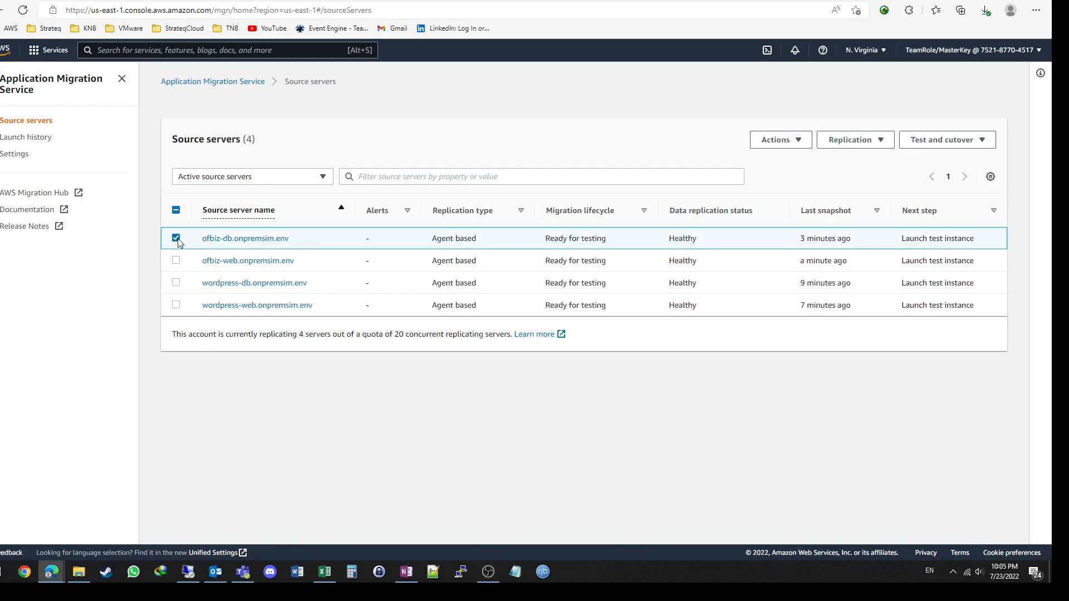
pyautogui.click(953, 149)
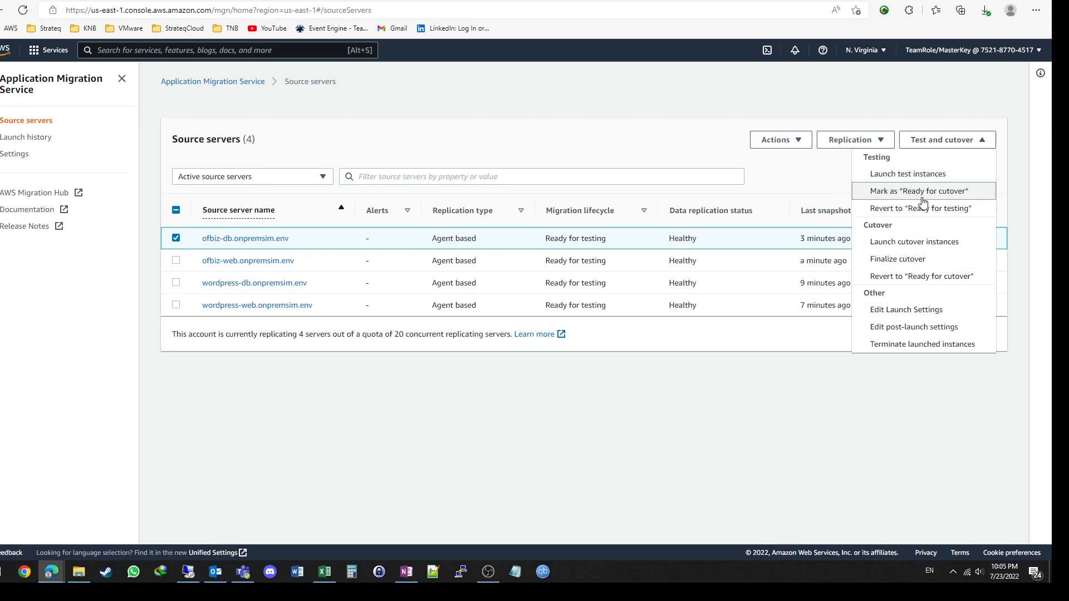
pyautogui.click(762, 440)
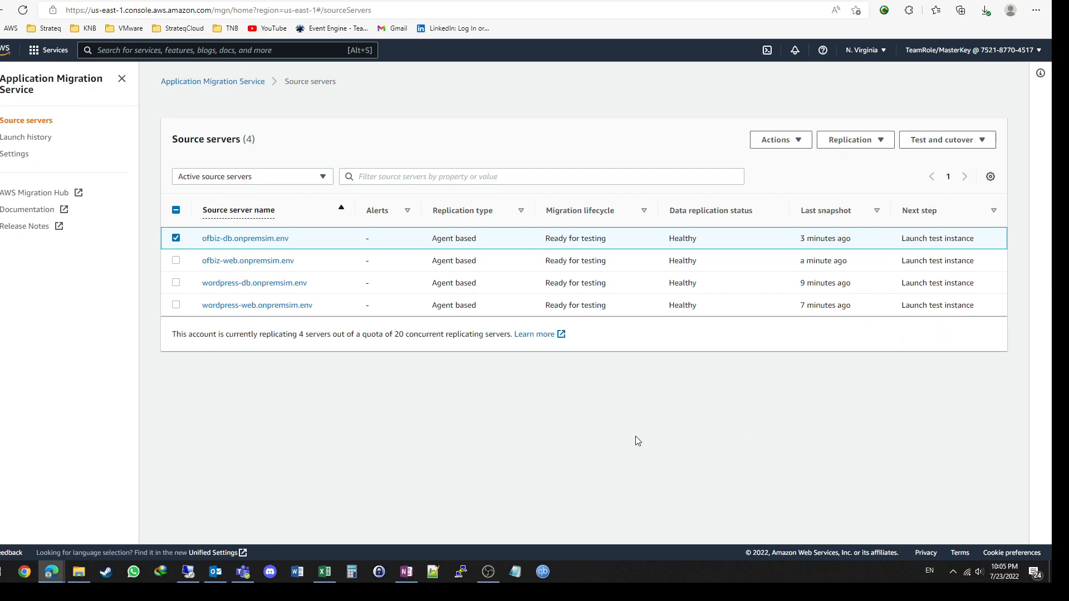
# Step: Go back to the OneNote page and read the complete L6 cutover diagram with its red-boxed replication note
pyautogui.click(406, 573)
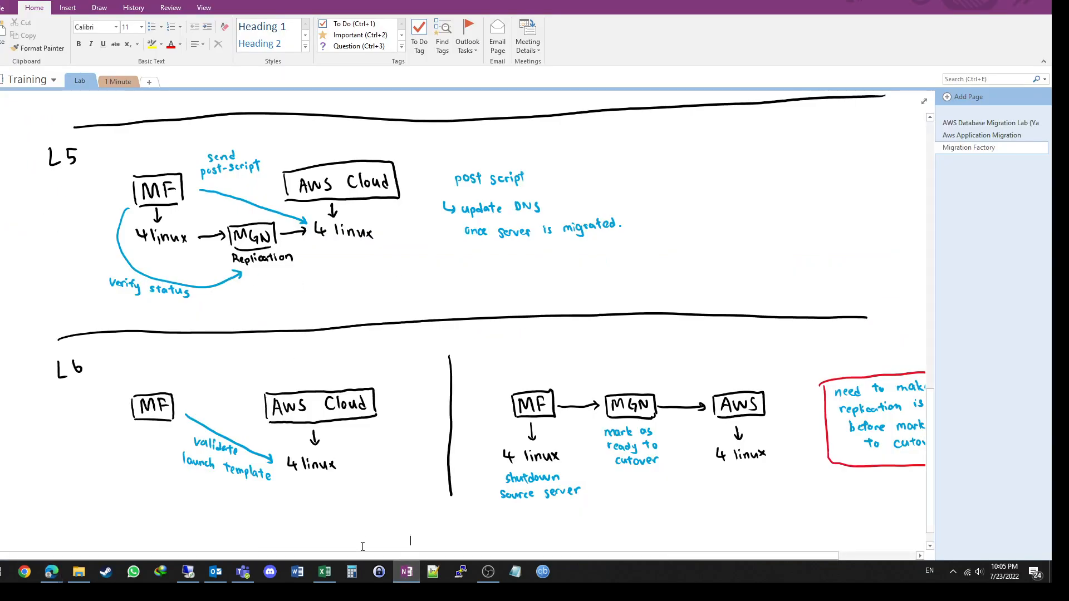
pyautogui.moveTo(421, 558); pyautogui.dragTo(491, 558)
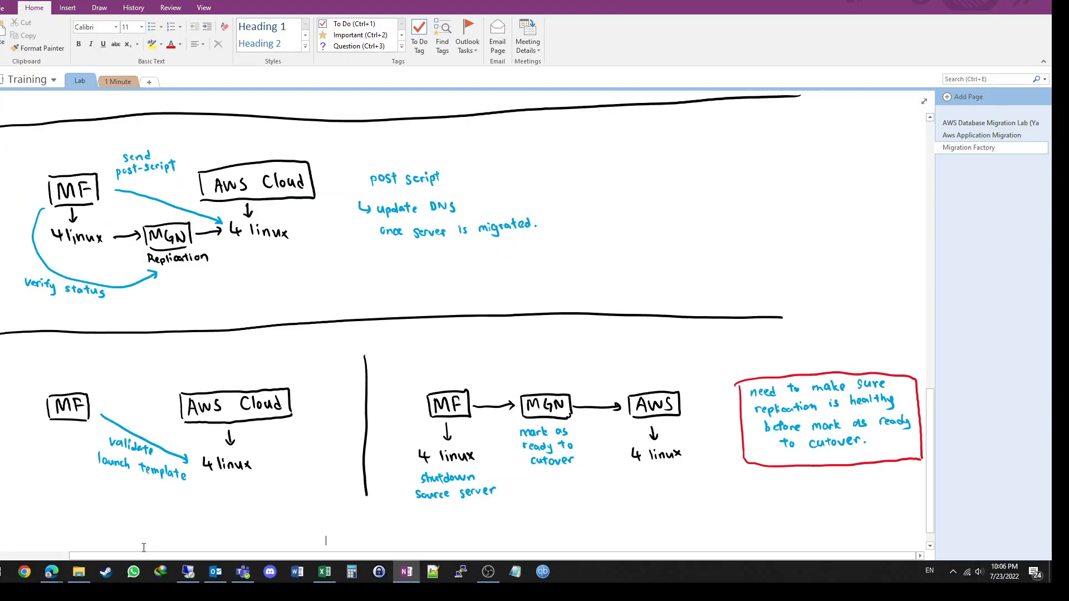
# Step: Switch to the Application Migration Service console in Edge, refresh the source servers, and check the replication health against the OneNote cutover note
pyautogui.moveTo(51, 572)
pyautogui.click(173, 520)
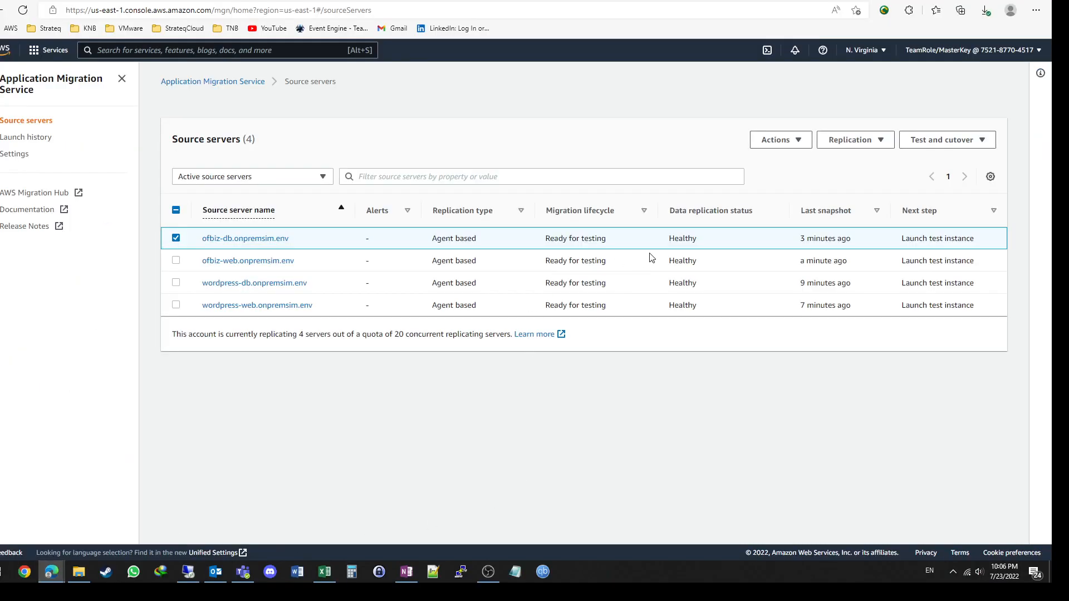
pyautogui.click(22, 11)
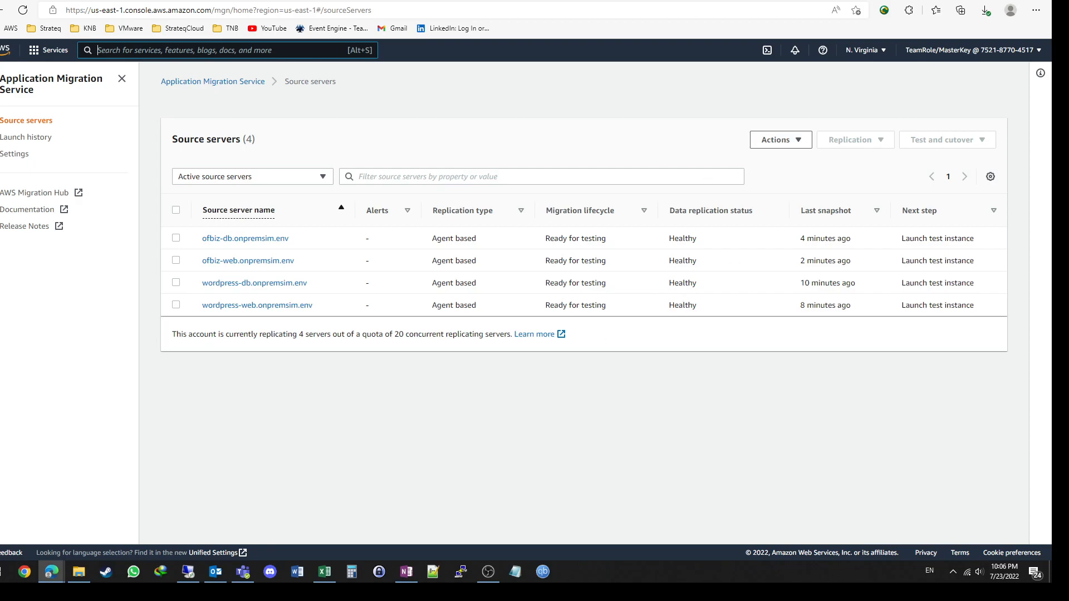
pyautogui.hotkey('alt', 'Tab')
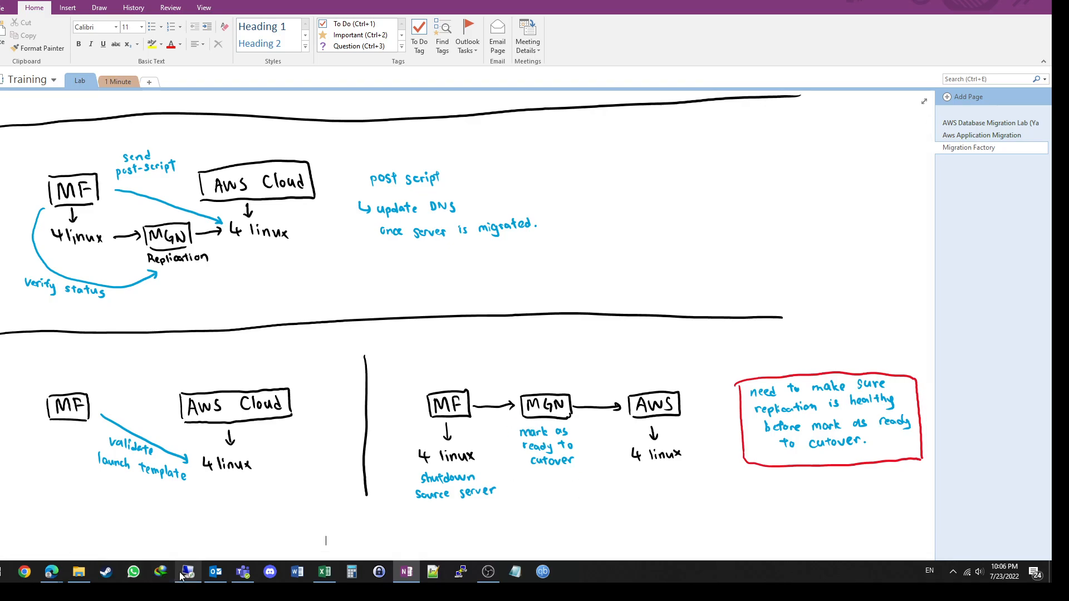
pyautogui.moveTo(223, 568)
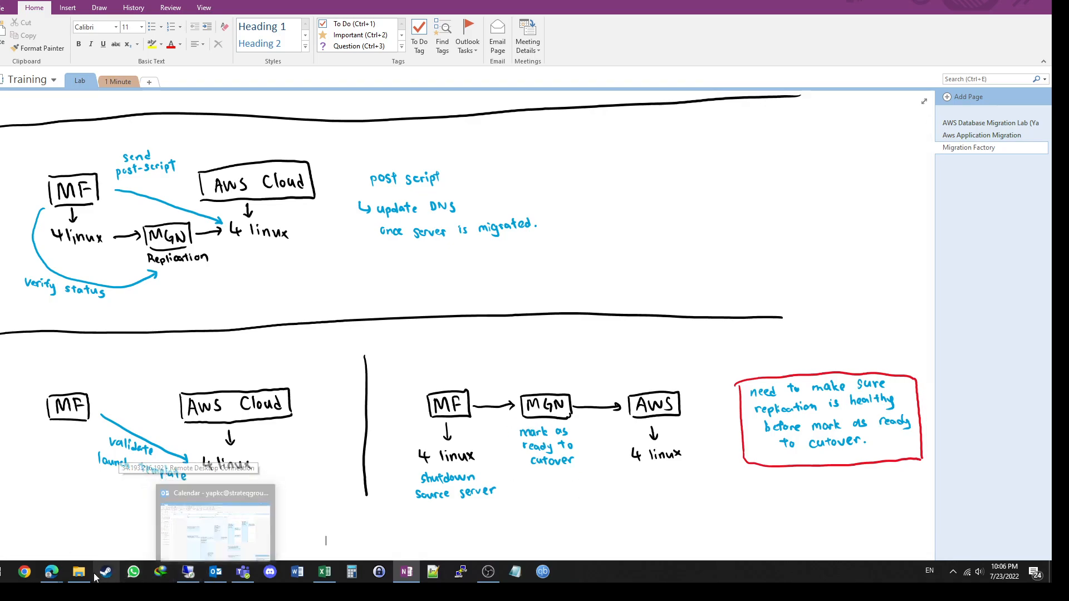
pyautogui.moveTo(51, 572)
pyautogui.click(158, 535)
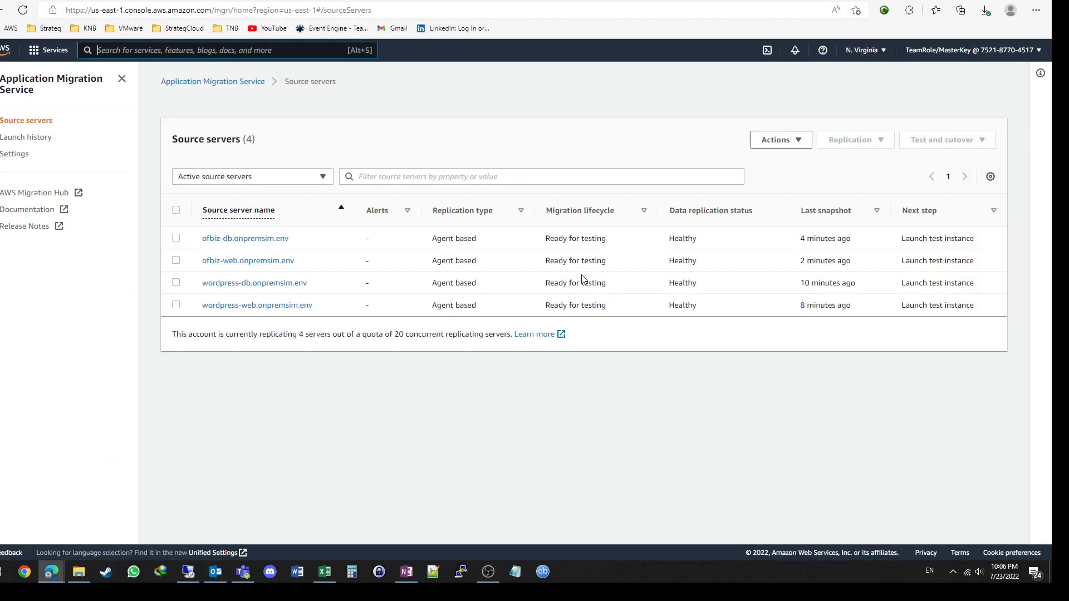
# Step: Select all four source servers and examine their replication and test and cutover actions without choosing any
pyautogui.click(176, 209)
pyautogui.click(859, 146)
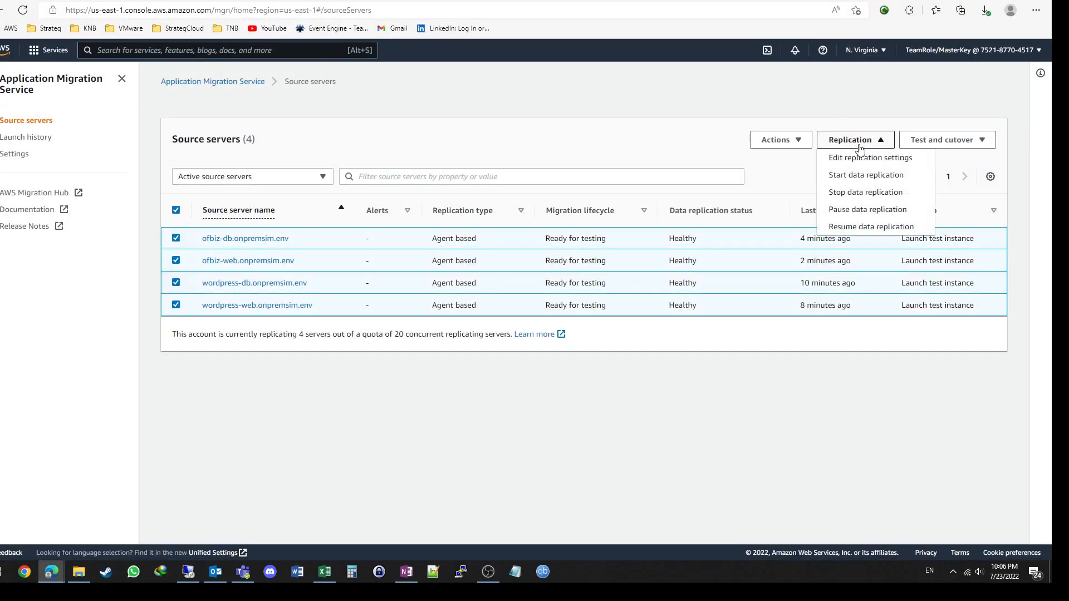
pyautogui.click(951, 143)
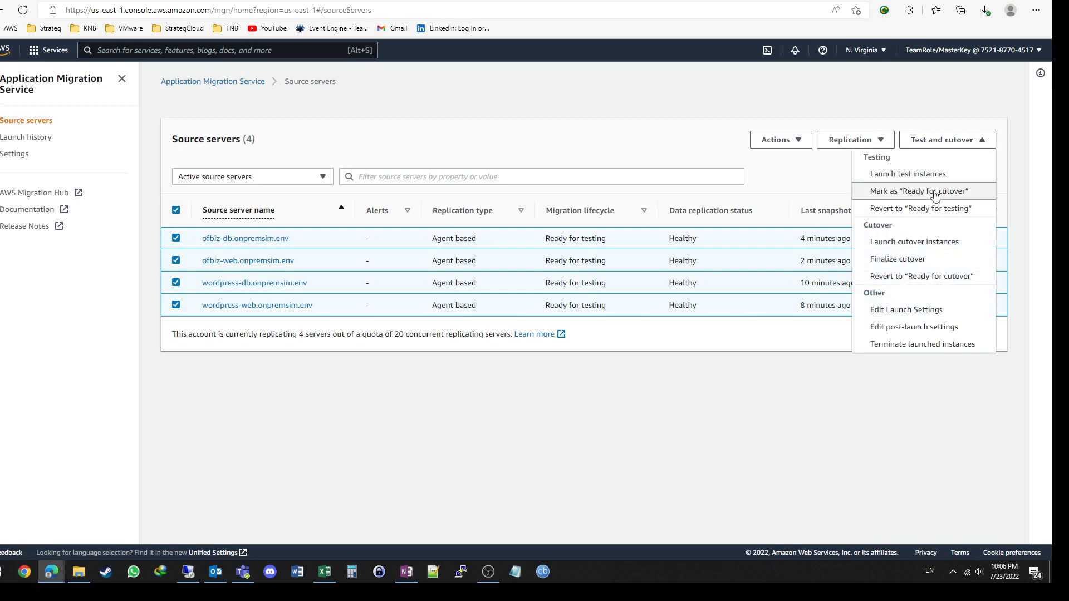
pyautogui.click(490, 432)
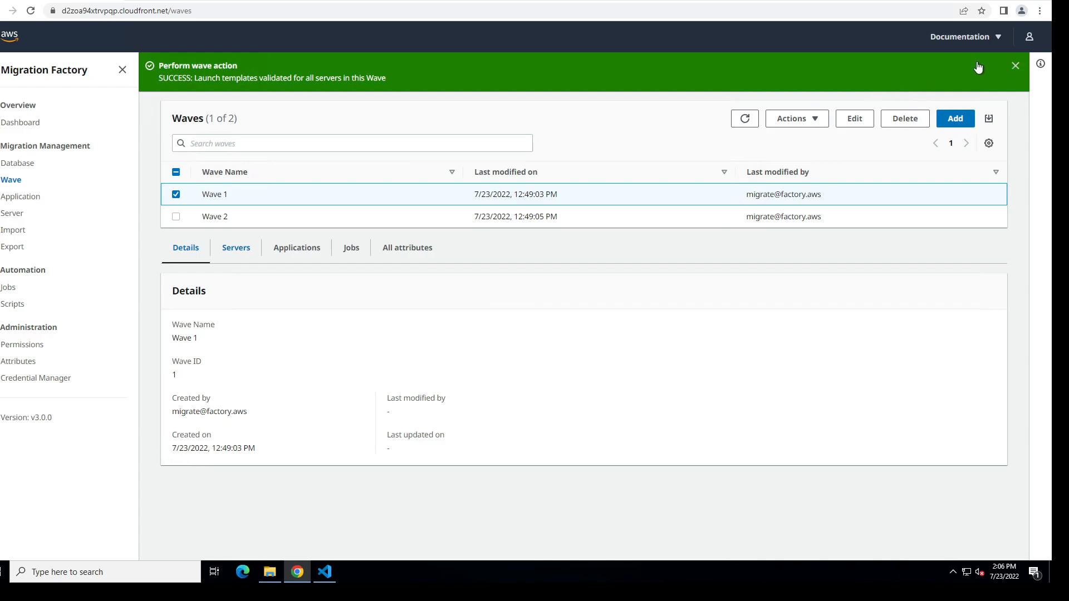
pyautogui.click(9, 288)
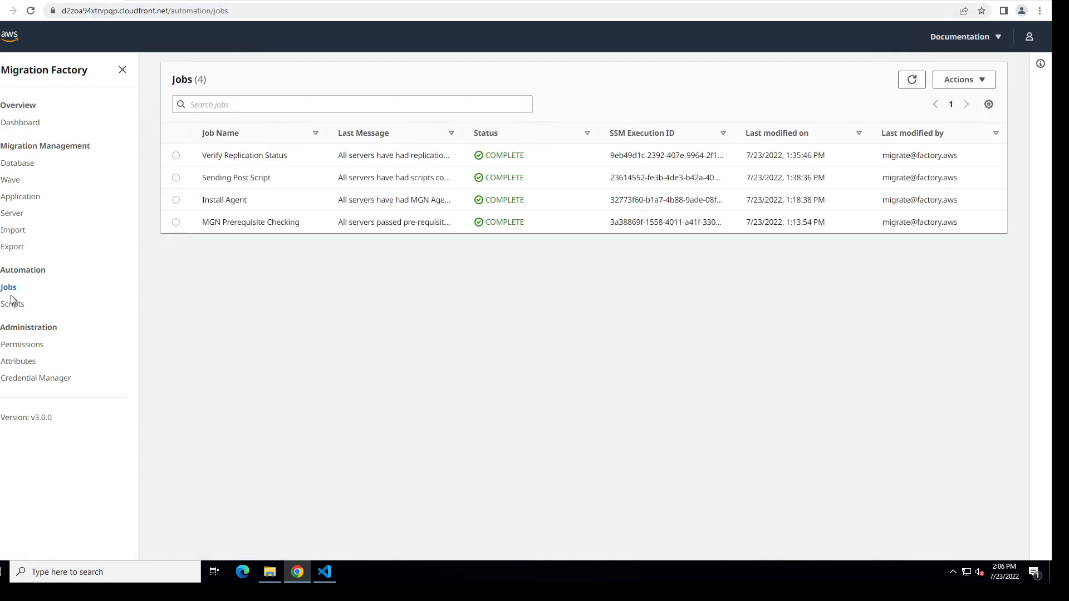
pyautogui.click(955, 81)
pyautogui.click(953, 135)
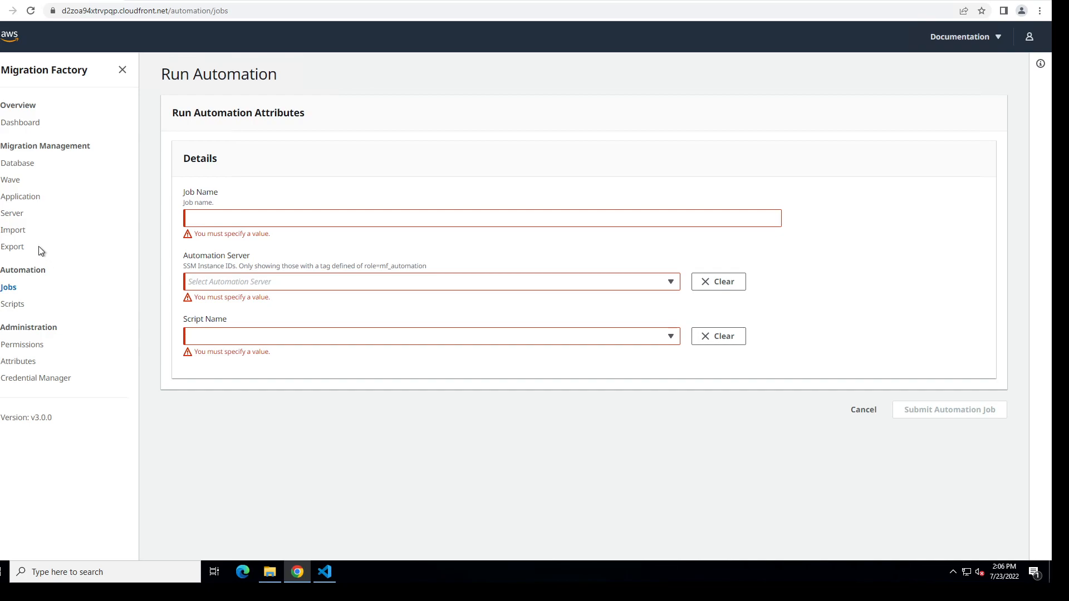
# Step: Open the MGN rehost form for Wave 1 in Migration Factory and compare its actions with the migration console's test and cutover options
pyautogui.click(15, 185)
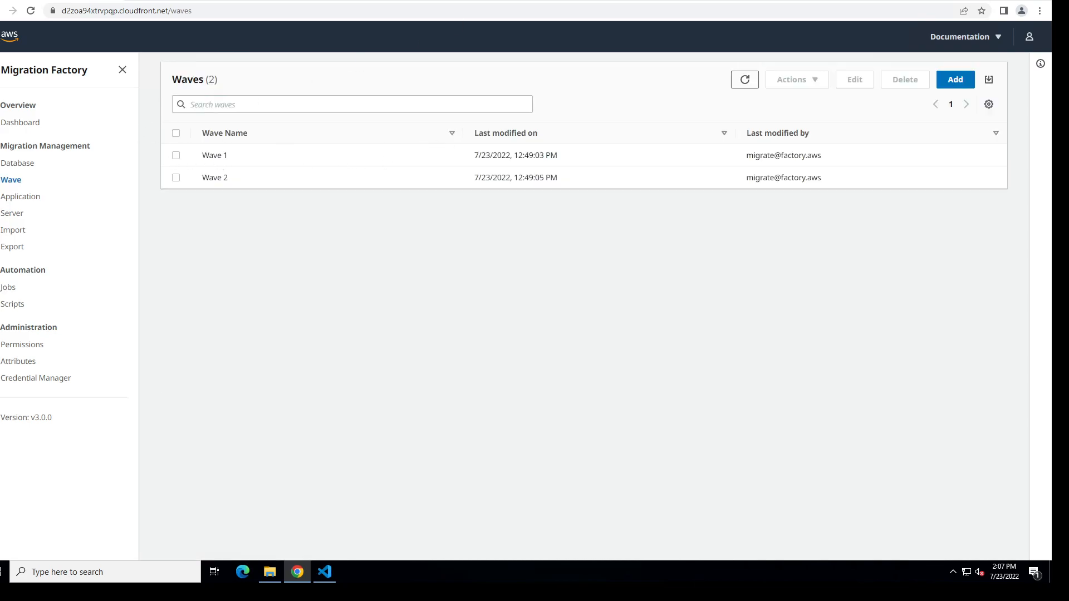
pyautogui.click(176, 155)
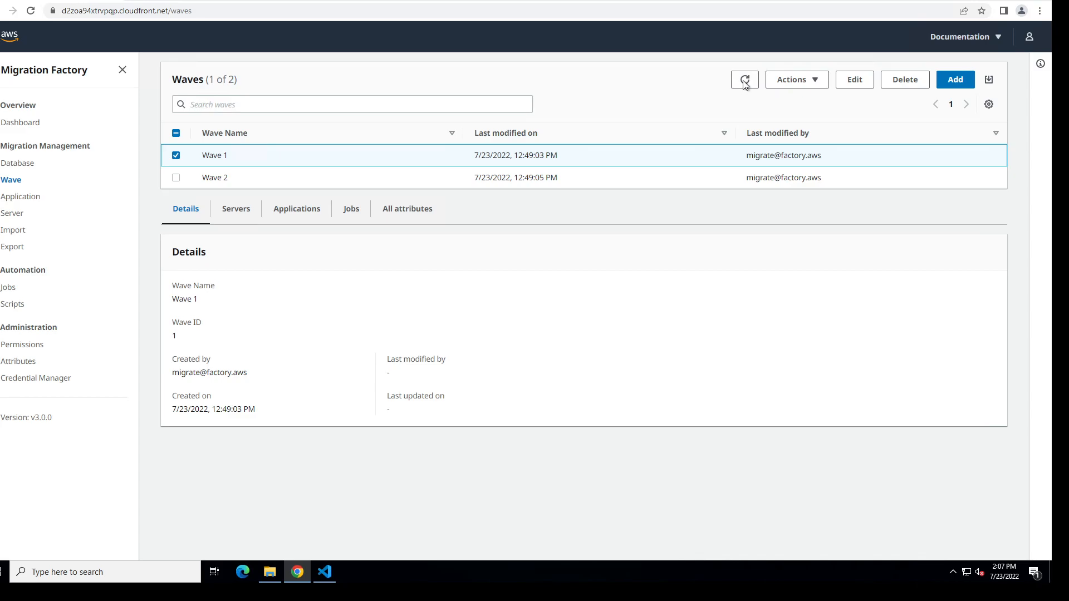
pyautogui.press('Return')
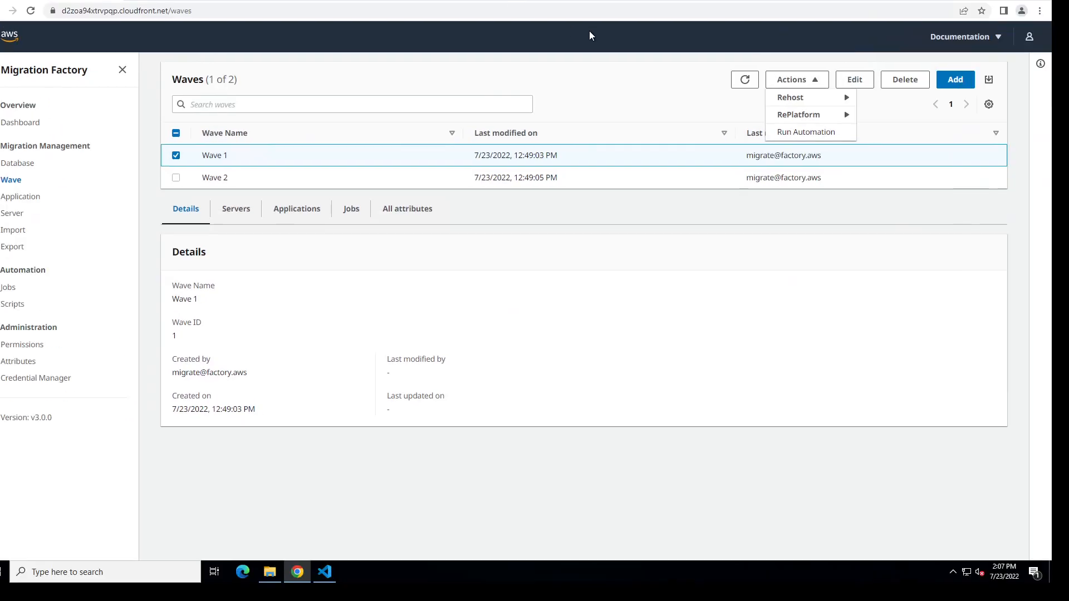
pyautogui.click(833, 103)
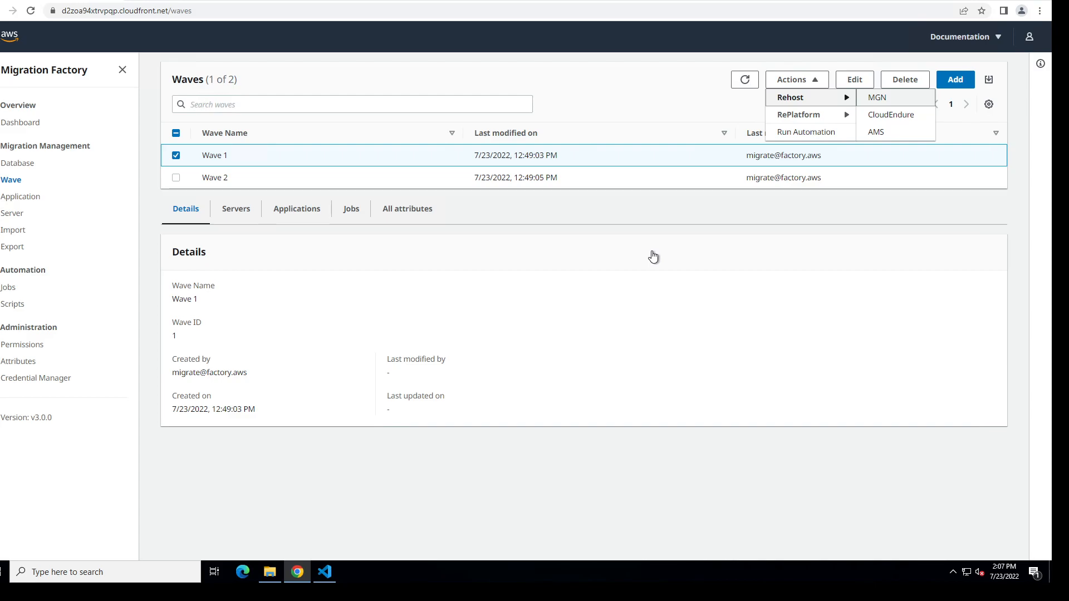
pyautogui.click(877, 98)
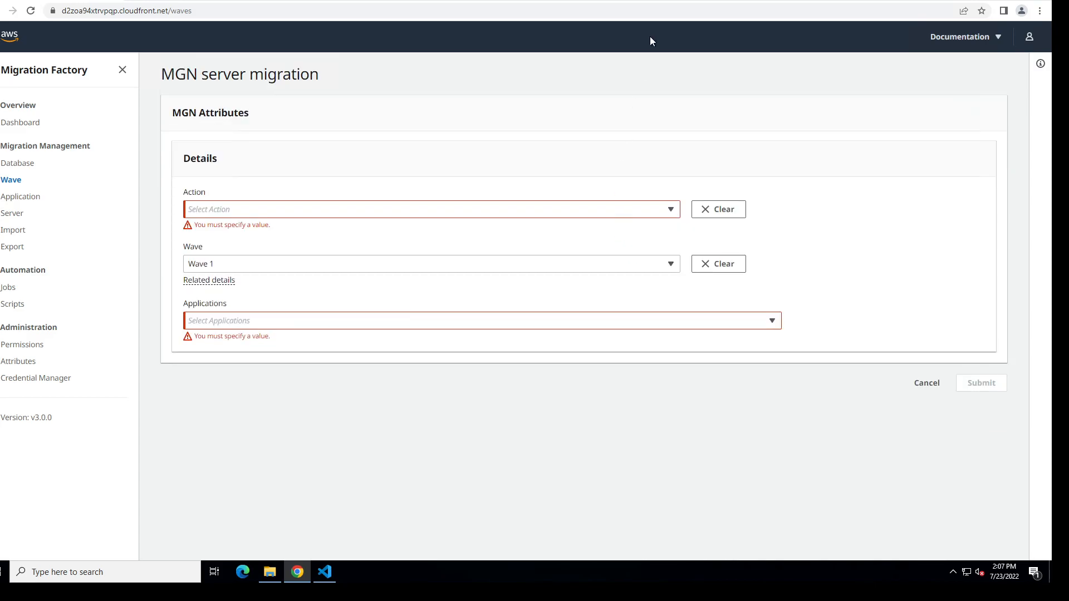
pyautogui.click(272, 217)
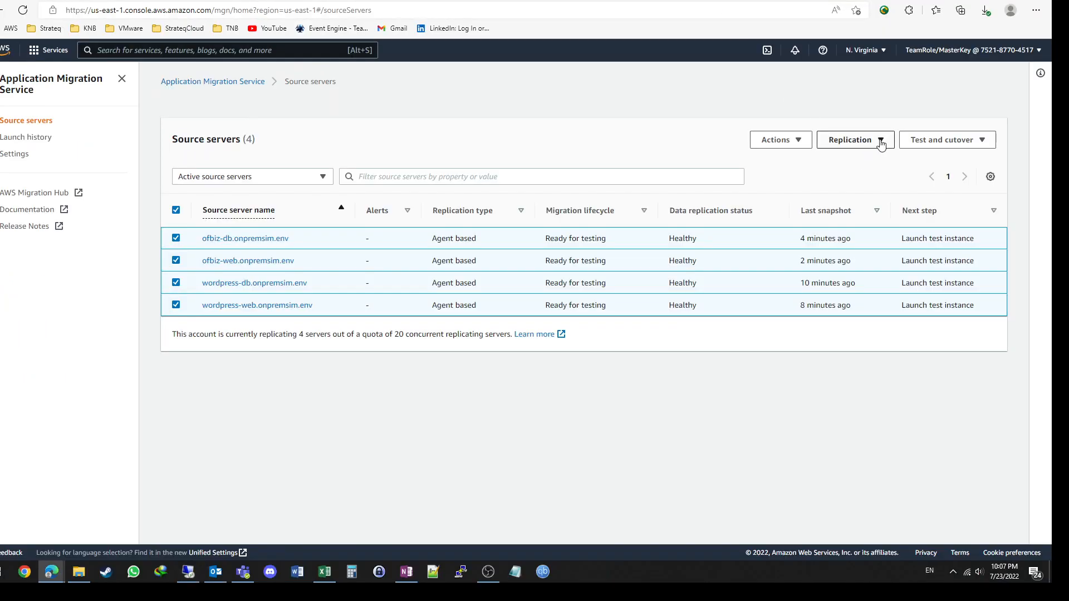
pyautogui.click(935, 141)
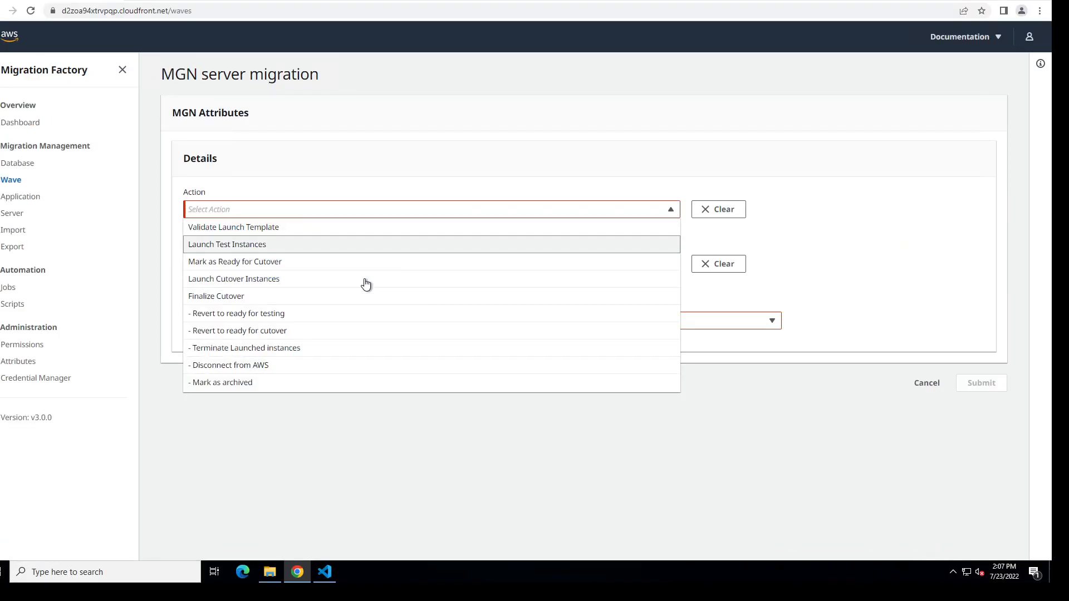
# Step: Submit the Mark as Ready for Cutover action for Wave 1 with all applications, OFBIZ and Wordpress, included
pyautogui.click(245, 262)
pyautogui.click(266, 309)
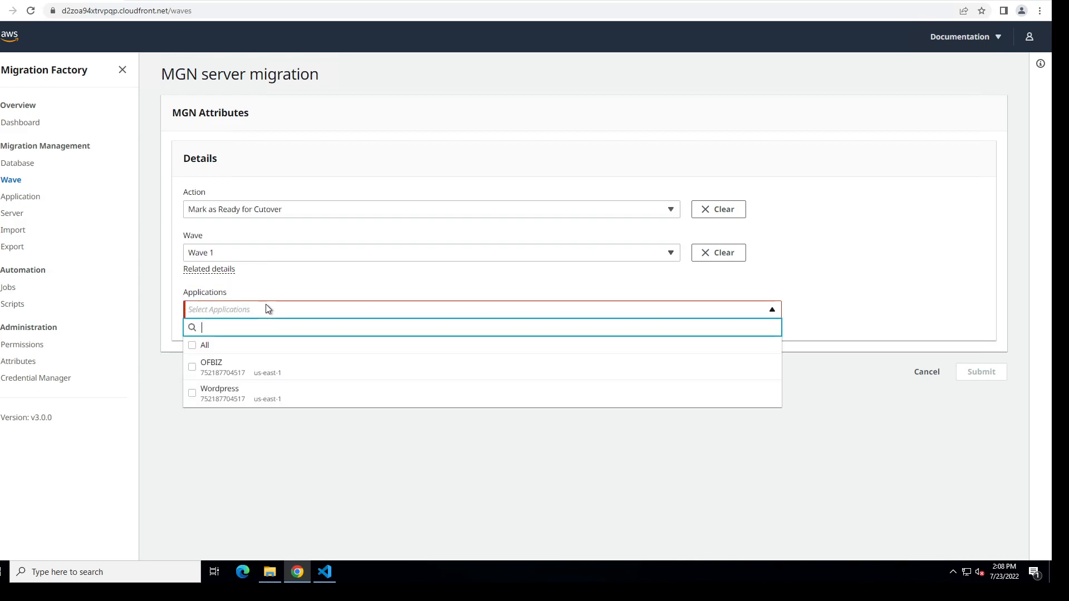
pyautogui.click(192, 345)
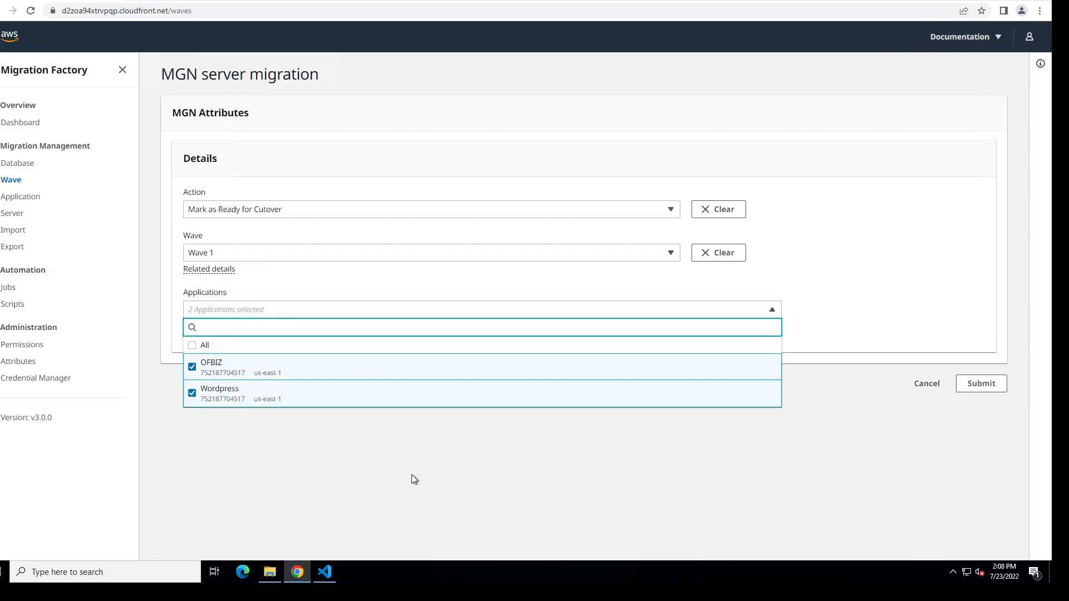
pyautogui.click(412, 474)
pyautogui.click(980, 384)
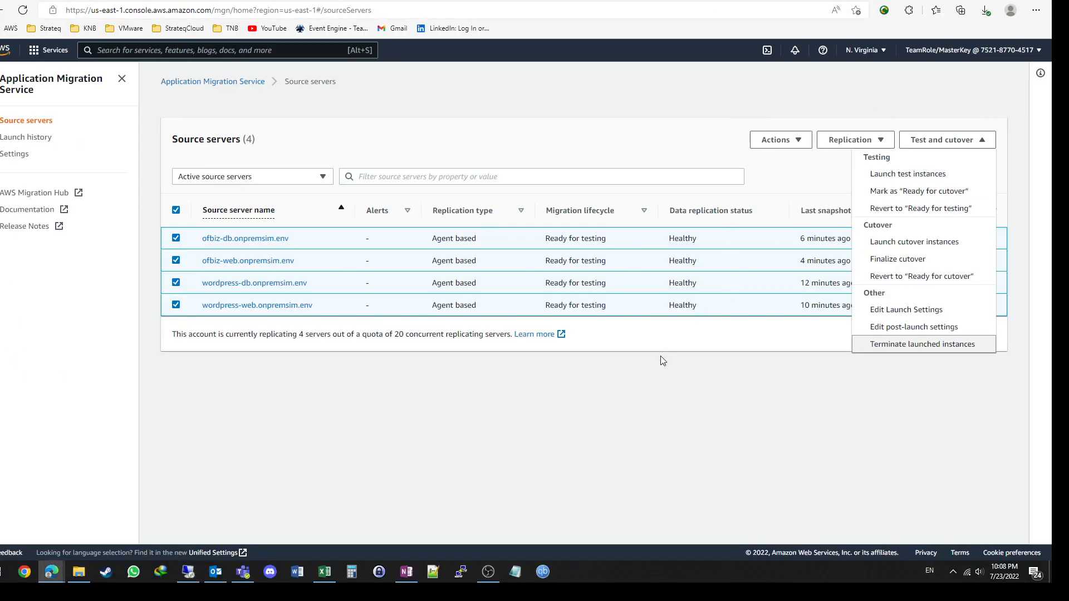
# Step: Refresh the source servers in the migration console to check their lifecycle status, and return to Migration Factory to dismiss the wave action notification
pyautogui.click(659, 385)
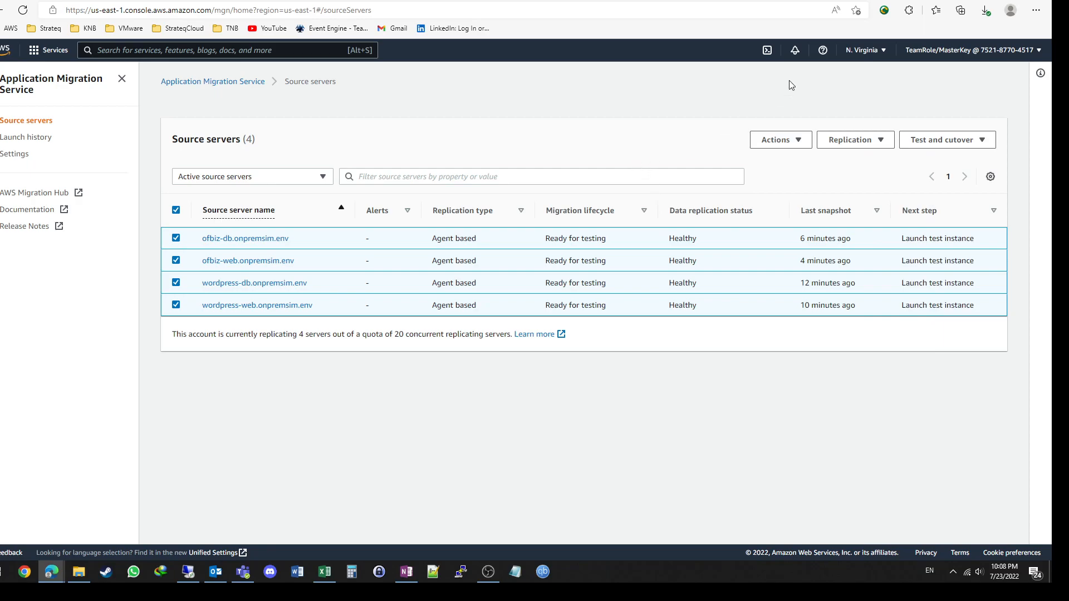
pyautogui.click(23, 10)
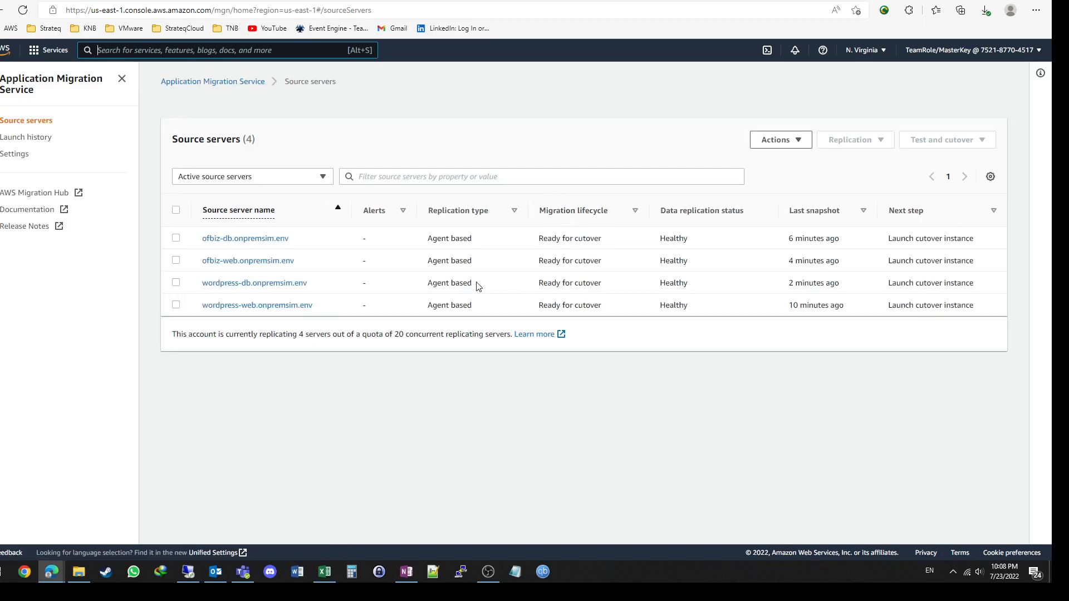
pyautogui.click(189, 572)
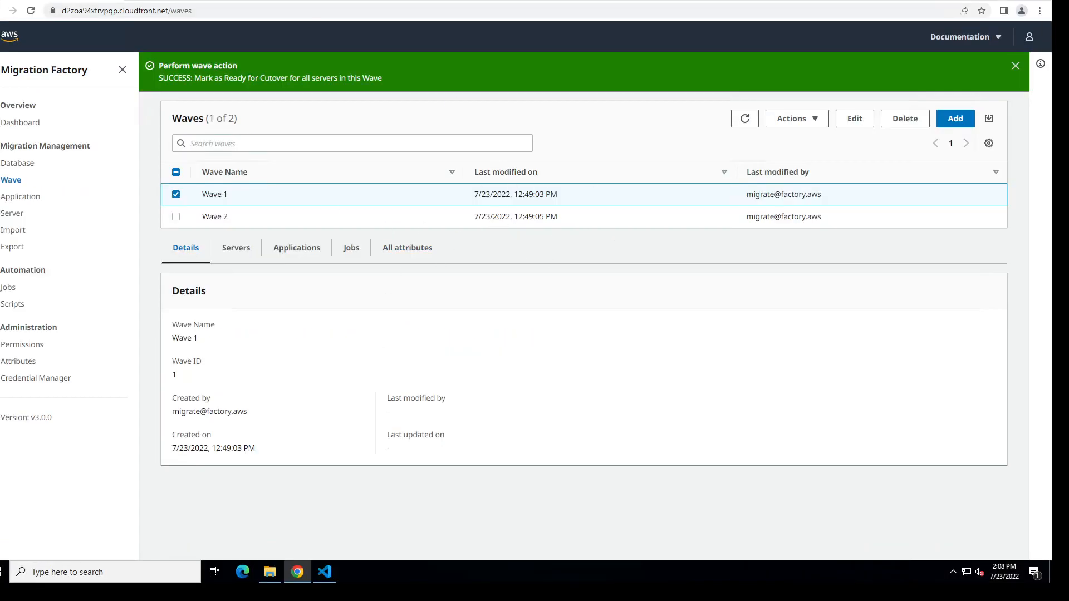
pyautogui.click(1014, 66)
pyautogui.click(791, 79)
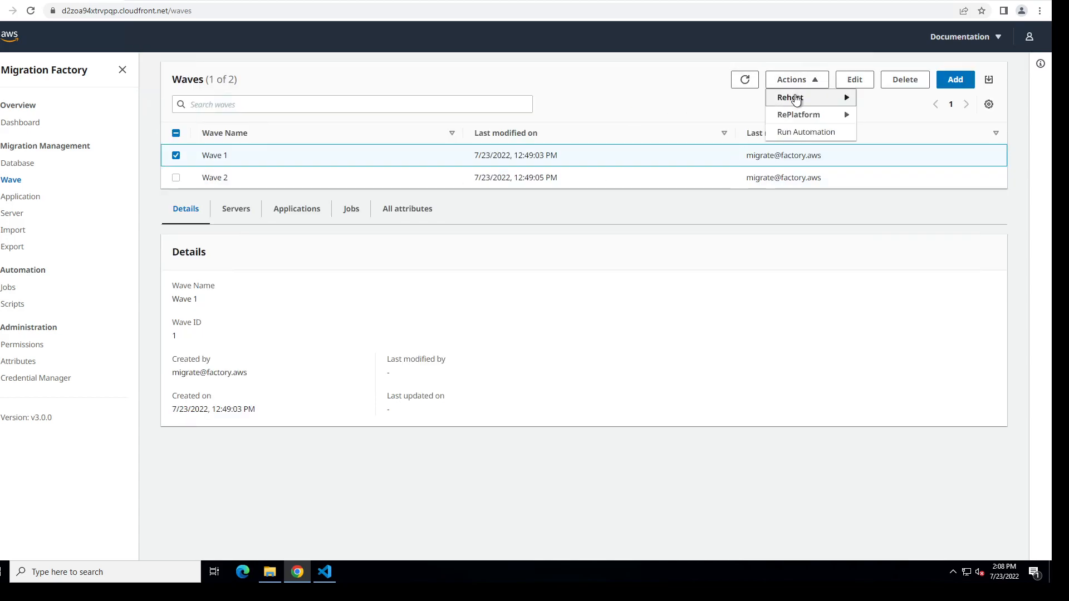
pyautogui.click(796, 98)
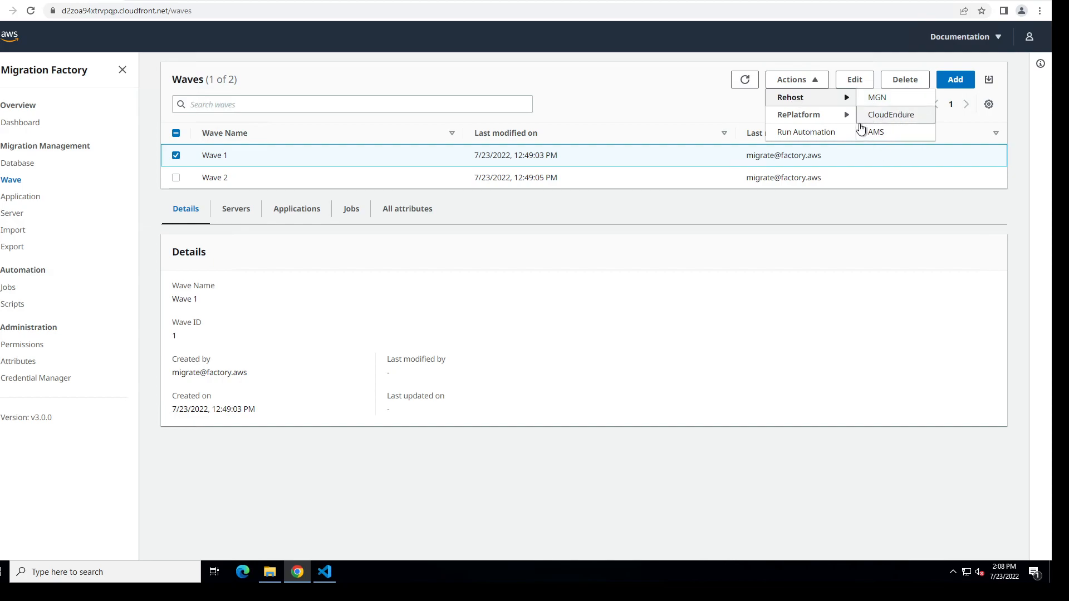
pyautogui.click(604, 81)
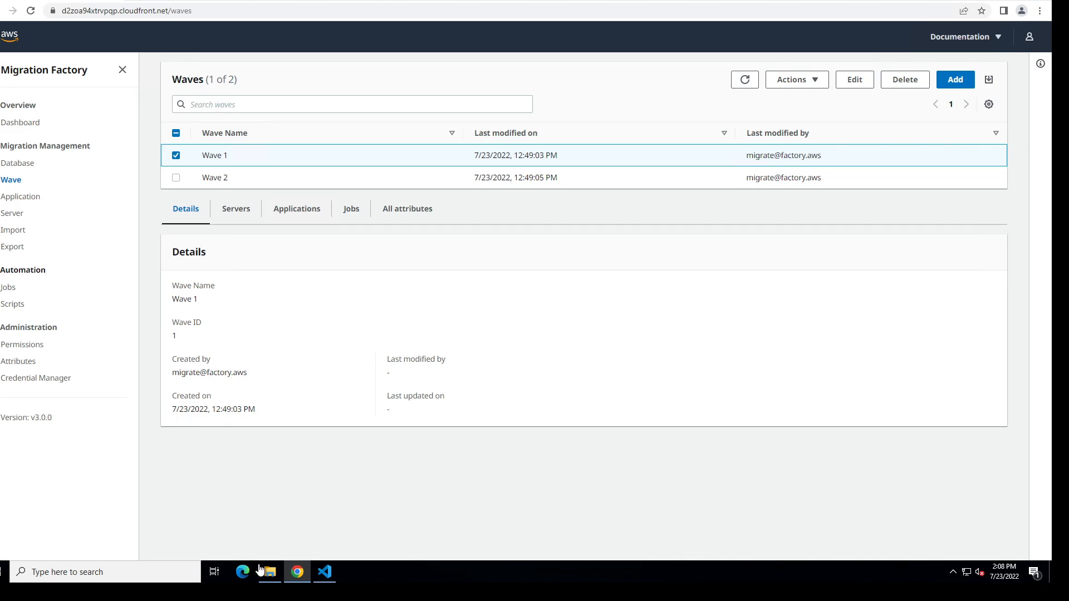
# Step: Leave the remote desktop session and review the migration console's source servers and the OneNote diagram's source server shutdown step
pyautogui.click(322, 575)
pyautogui.click(325, 574)
pyautogui.click(711, 1)
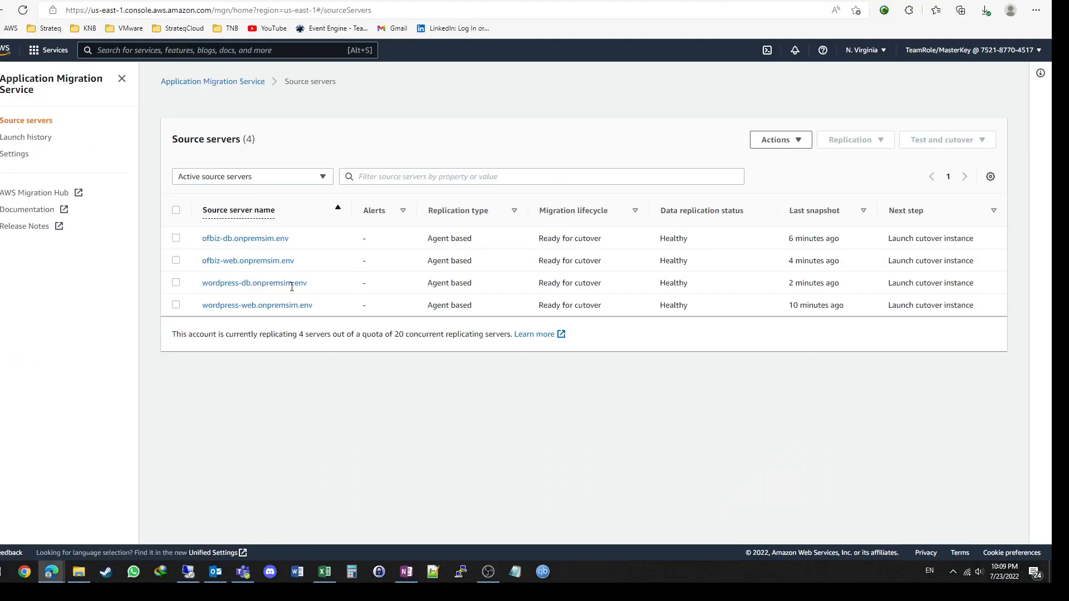
pyautogui.click(403, 571)
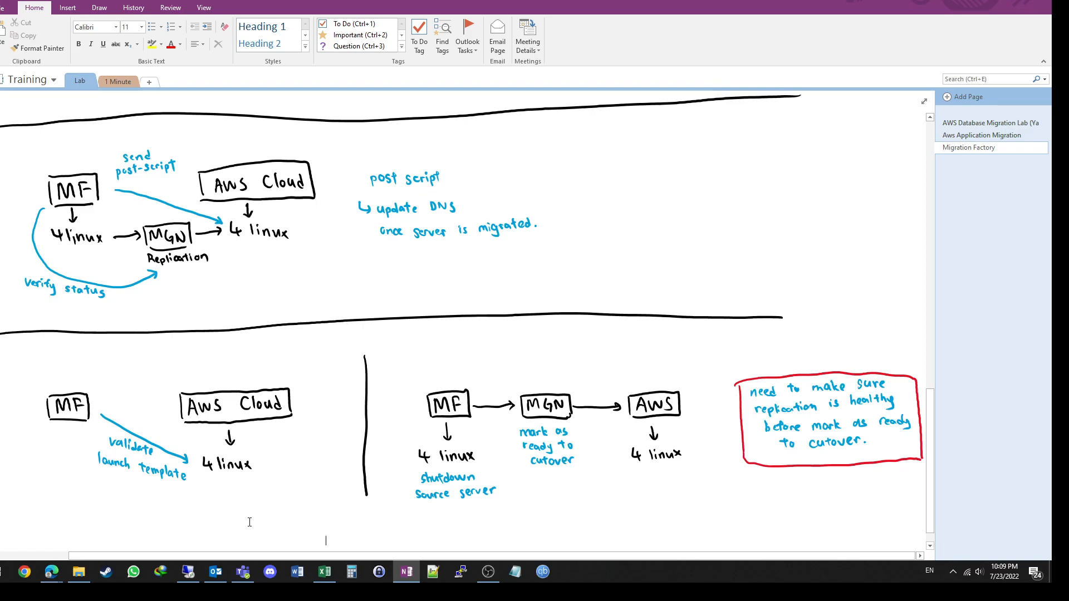
# Step: Return to Migration Factory and start a new automation run from the jobs page with the job name Shutdown Source Server
pyautogui.click(192, 574)
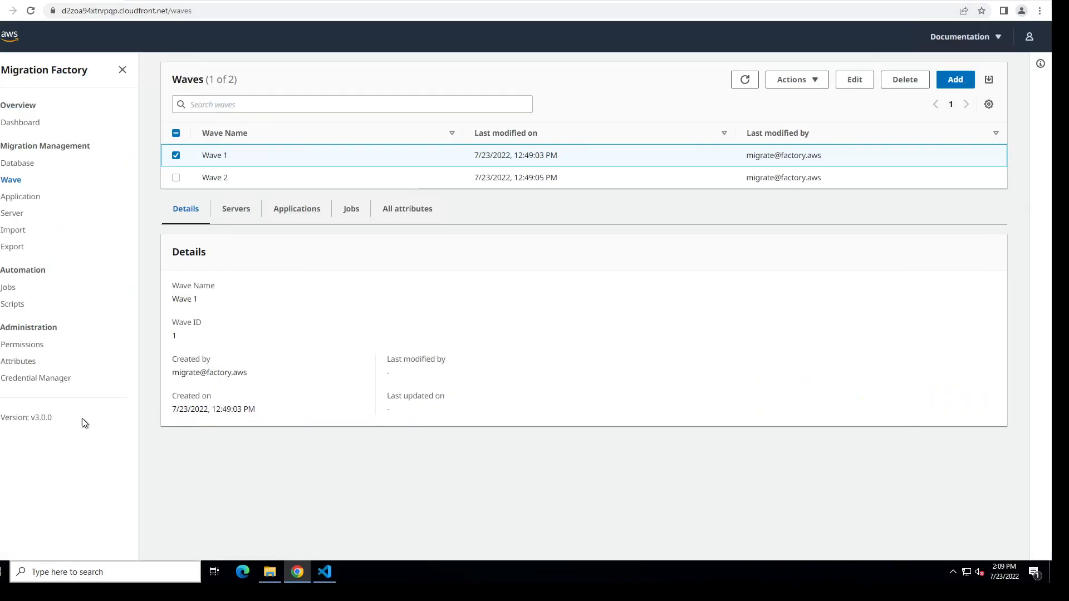
pyautogui.click(8, 291)
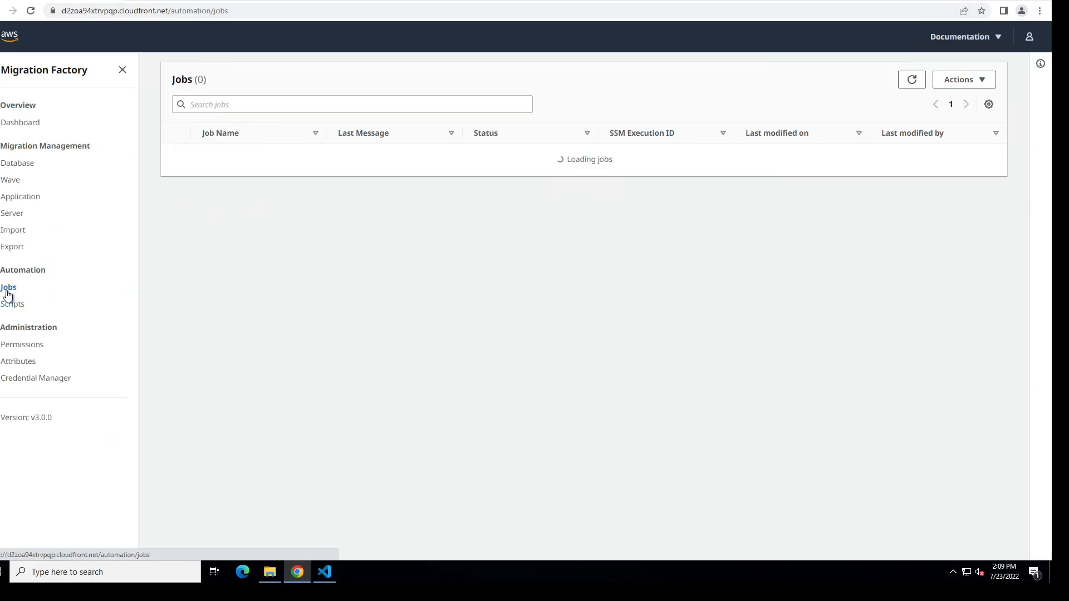
pyautogui.click(956, 82)
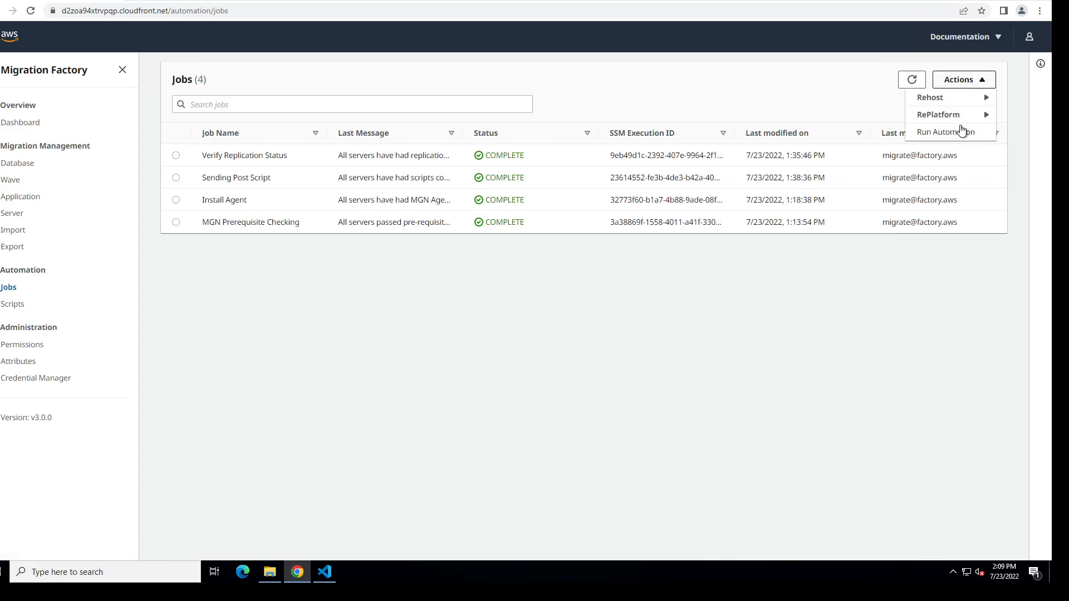
pyautogui.click(962, 132)
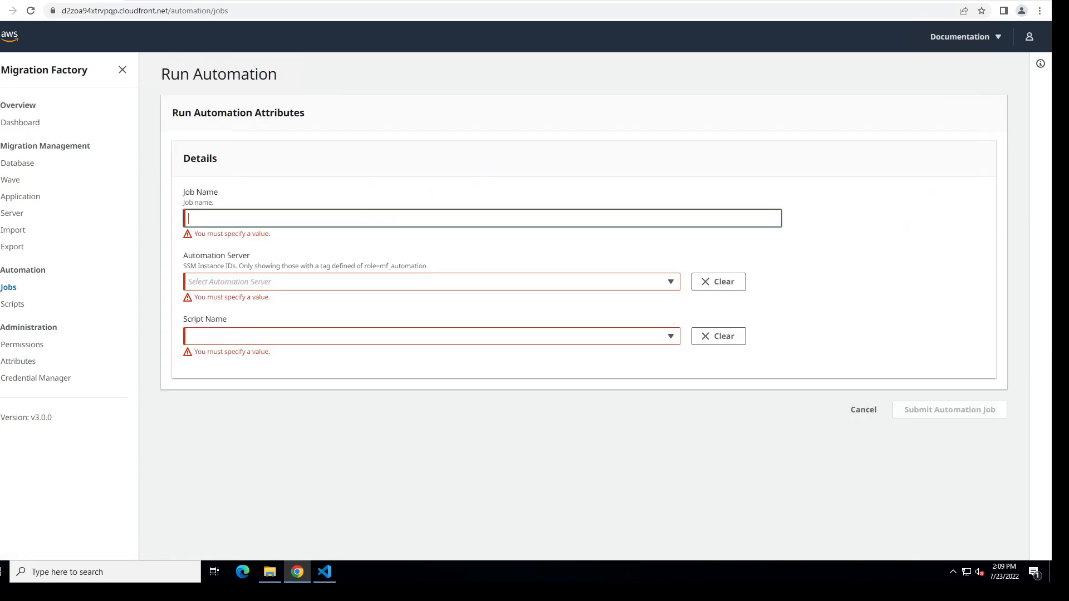
pyautogui.write('Shutdown Source Server')
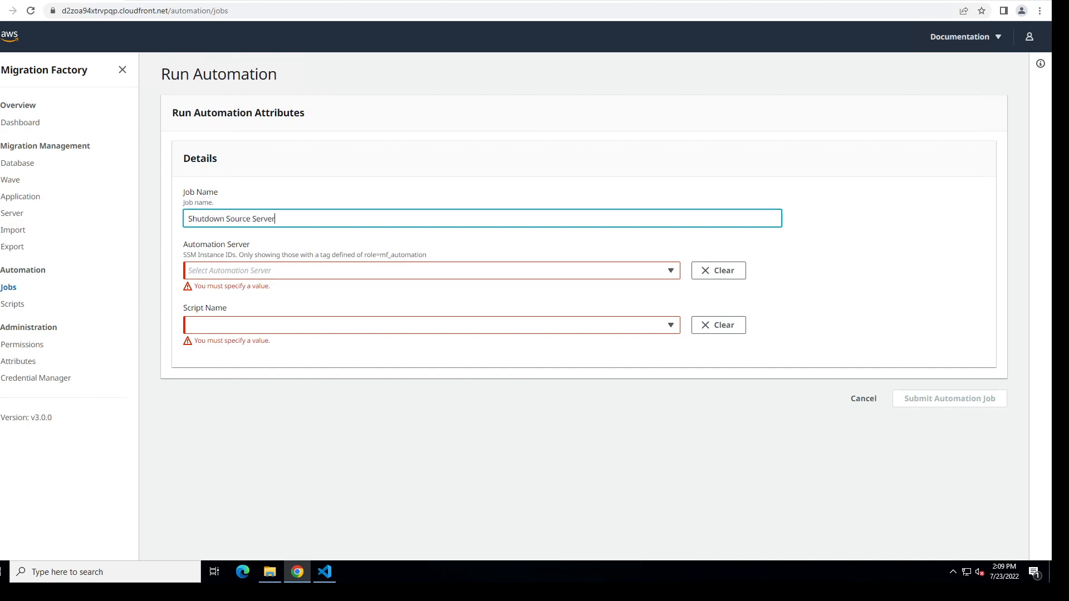
# Step: Set the job's automation server to automation-svr.WORKGROUP and its script to 3-Shutdown All Servers
pyautogui.click(337, 270)
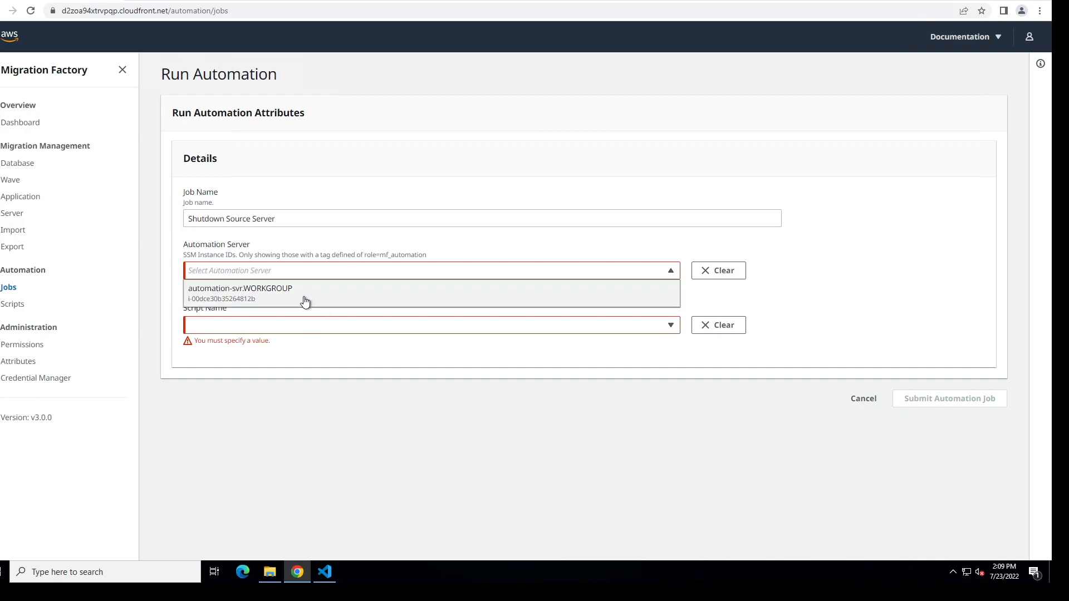
pyautogui.click(306, 292)
pyautogui.click(326, 315)
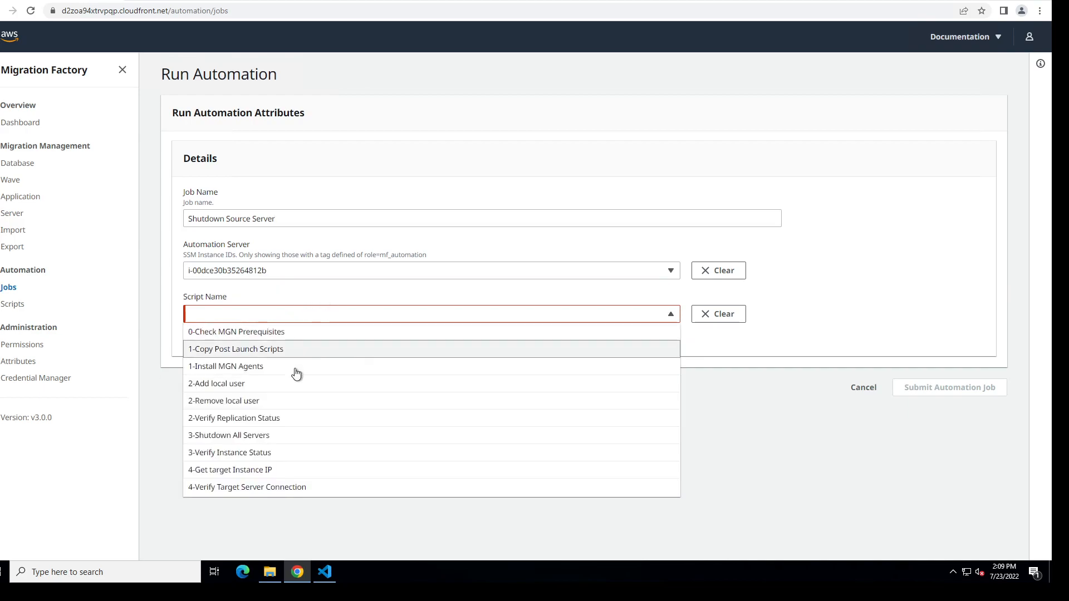
pyautogui.click(281, 441)
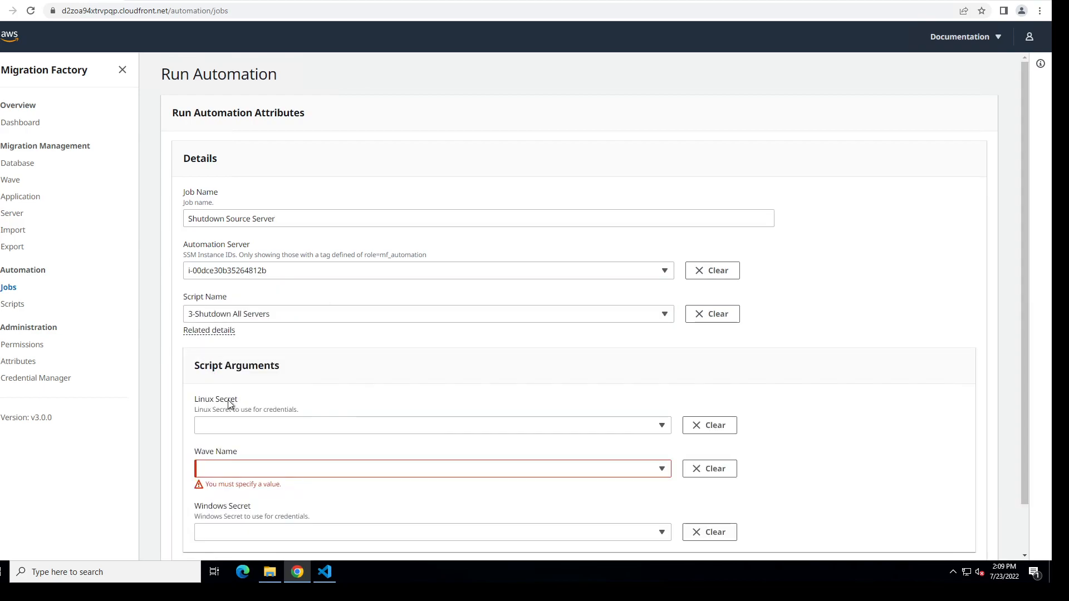
# Step: Set the Linux secret to linux-user and the wave to Wave 1, and submit the automation job
pyautogui.click(386, 425)
pyautogui.click(326, 446)
pyautogui.click(238, 481)
pyautogui.click(230, 449)
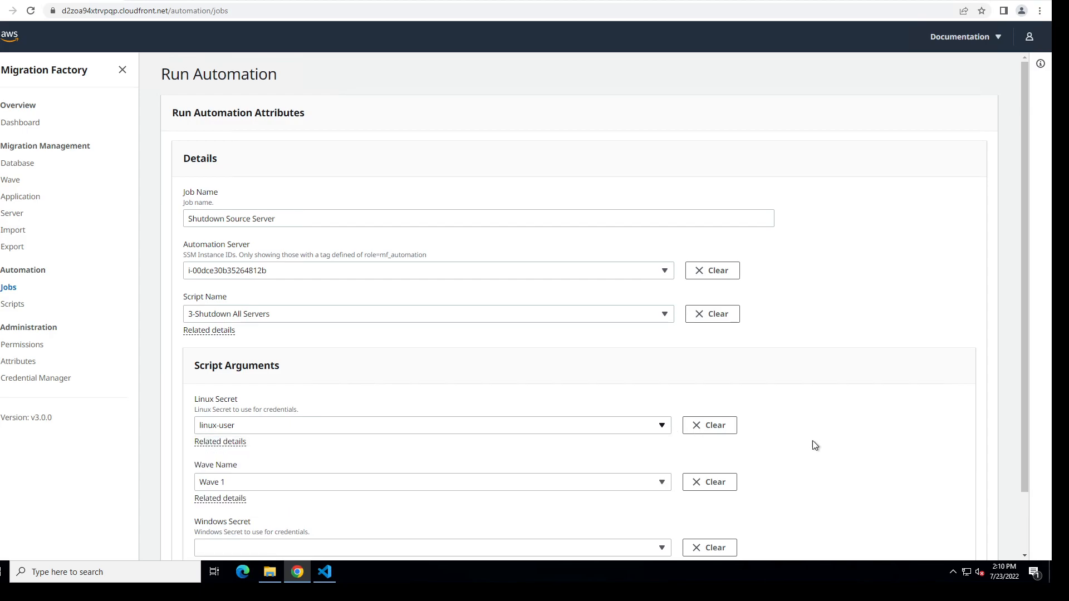
pyautogui.scroll(-1, 774, 429)
pyautogui.click(925, 541)
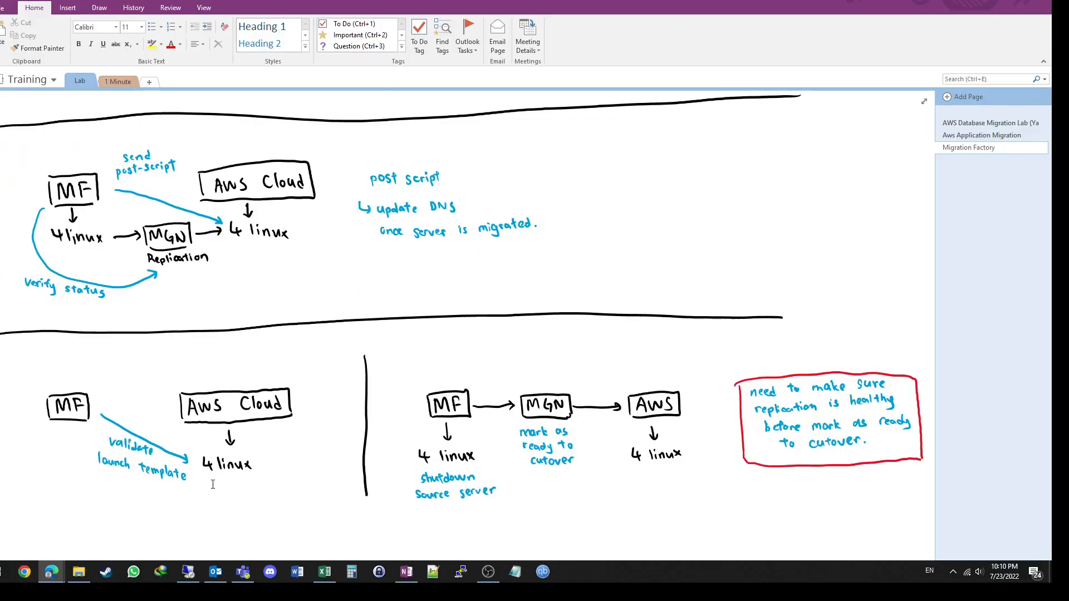
# Step: Start the online stopwatch in the local browser to time the shutdown job, and return to the migration console
pyautogui.moveTo(49, 574)
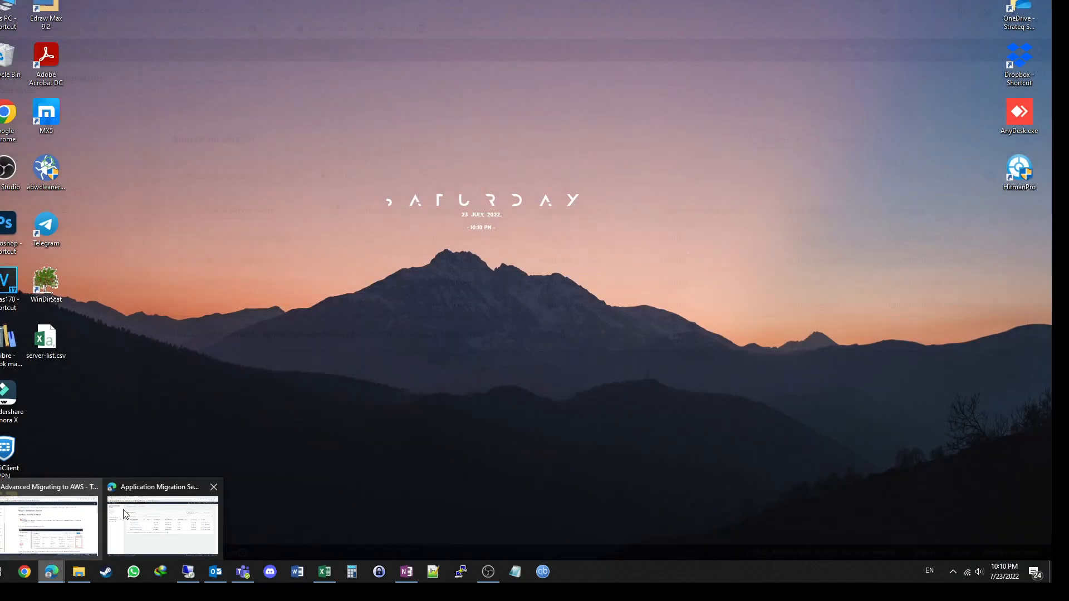
pyautogui.click(154, 518)
pyautogui.click(273, 3)
pyautogui.click(428, 297)
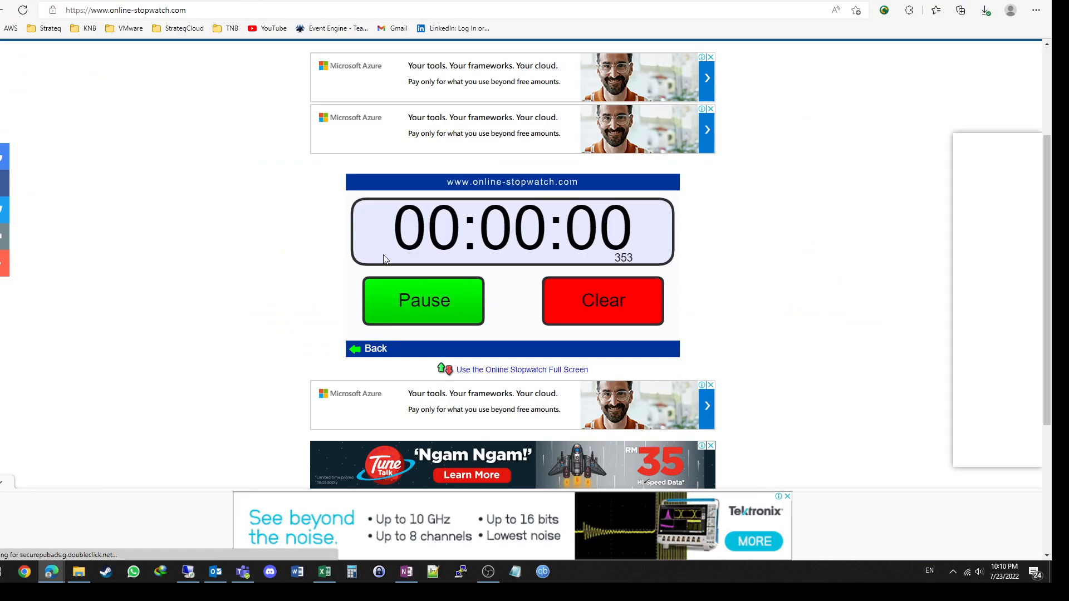
pyautogui.click(146, 2)
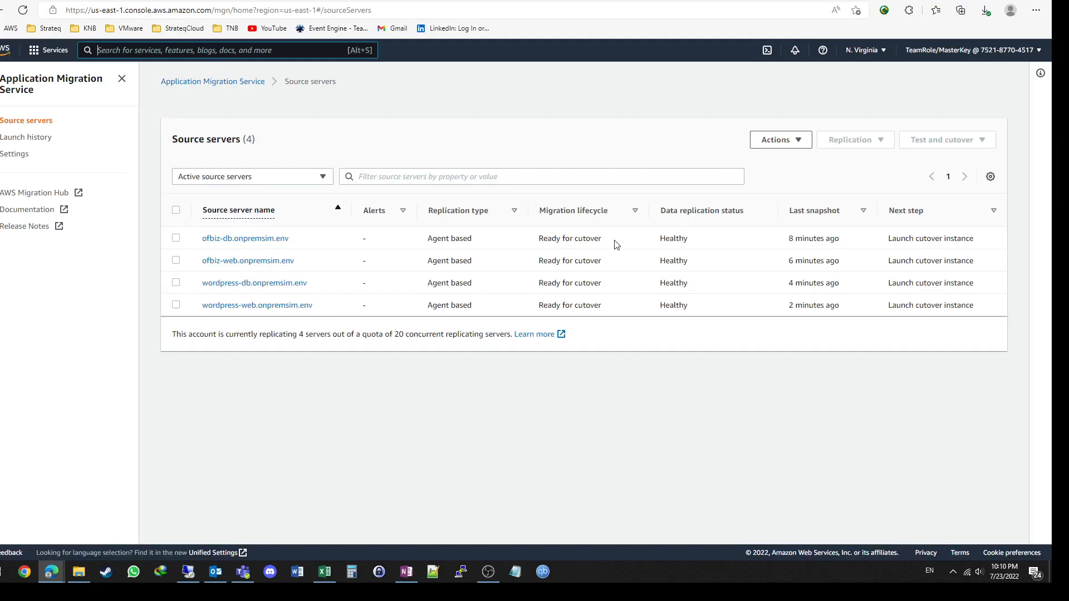
# Step: Show the details of the Shutdown Source Server job in Migration Factory and dismiss the wave action notification
pyautogui.click(197, 577)
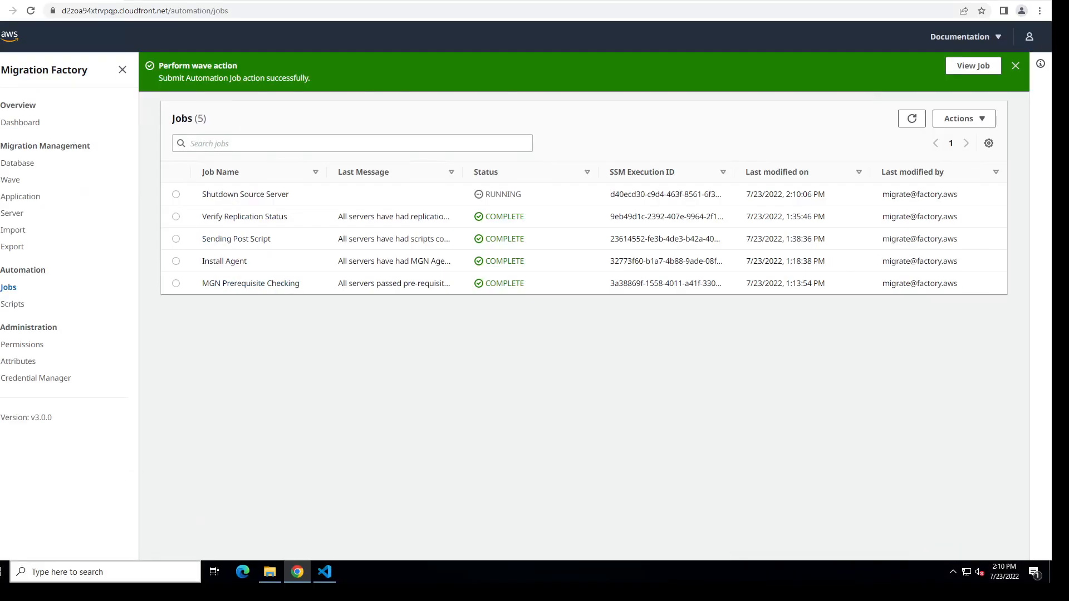
pyautogui.click(176, 194)
pyautogui.click(1006, 66)
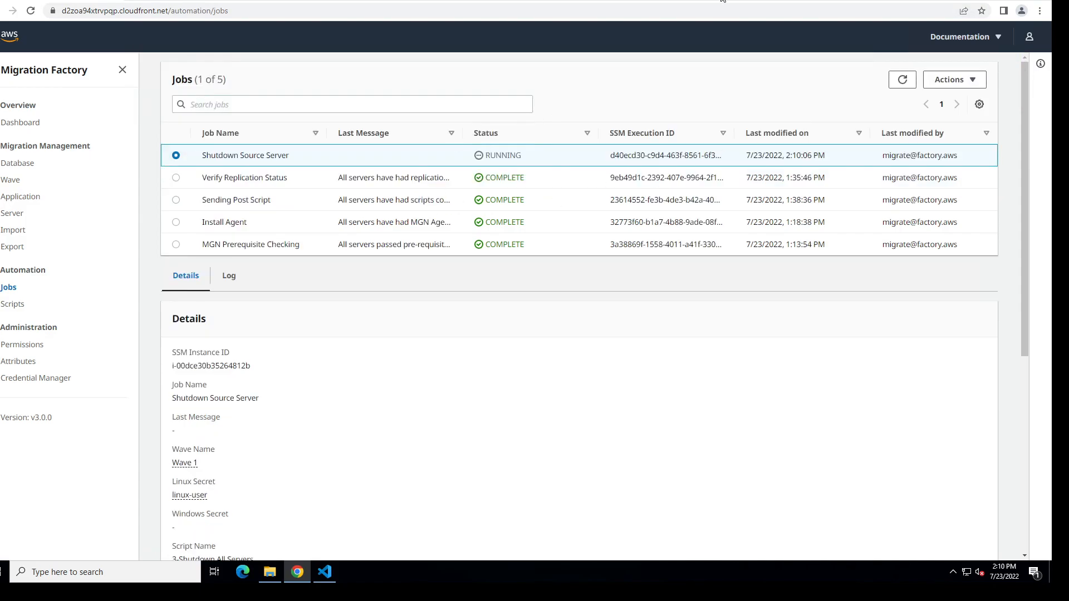
# Step: Switch to the AWS console, open EC2 in the Oregon region and list all instances to examine the source servers' states
pyautogui.click(722, 2)
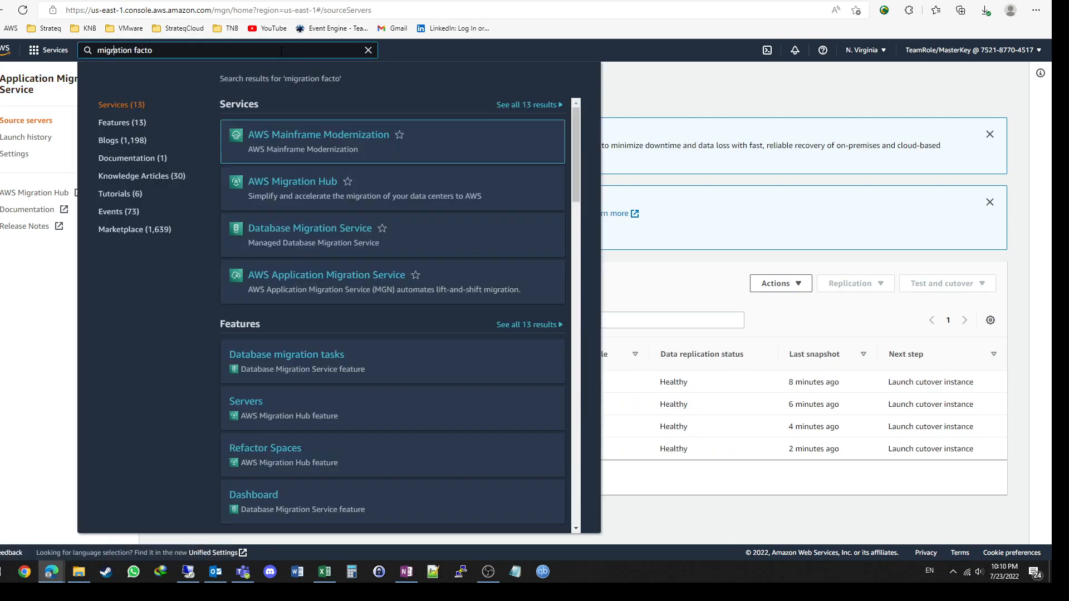
pyautogui.click(368, 50)
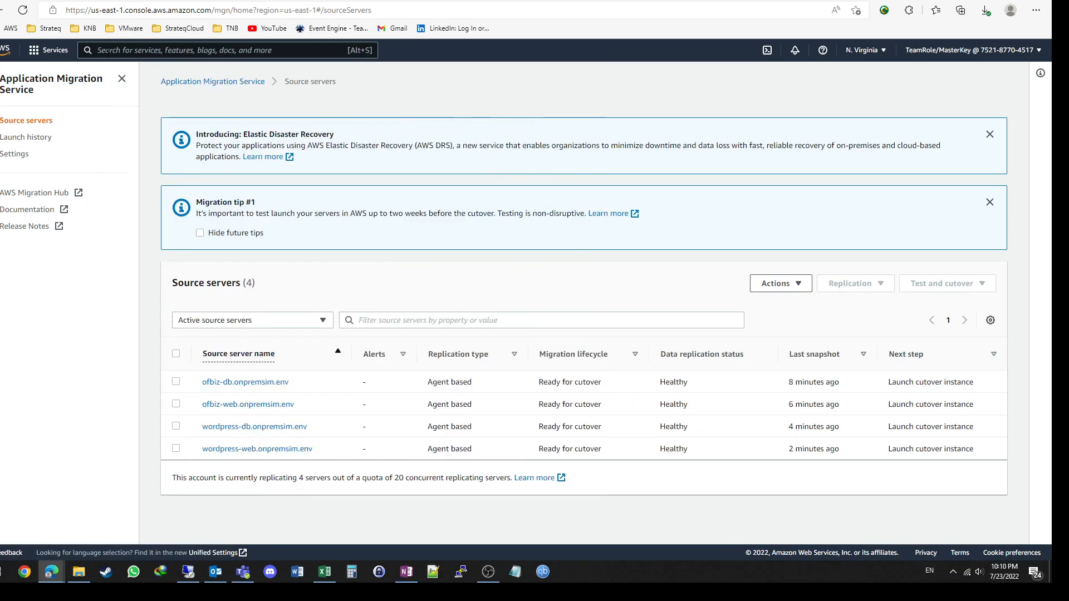
pyautogui.click(50, 50)
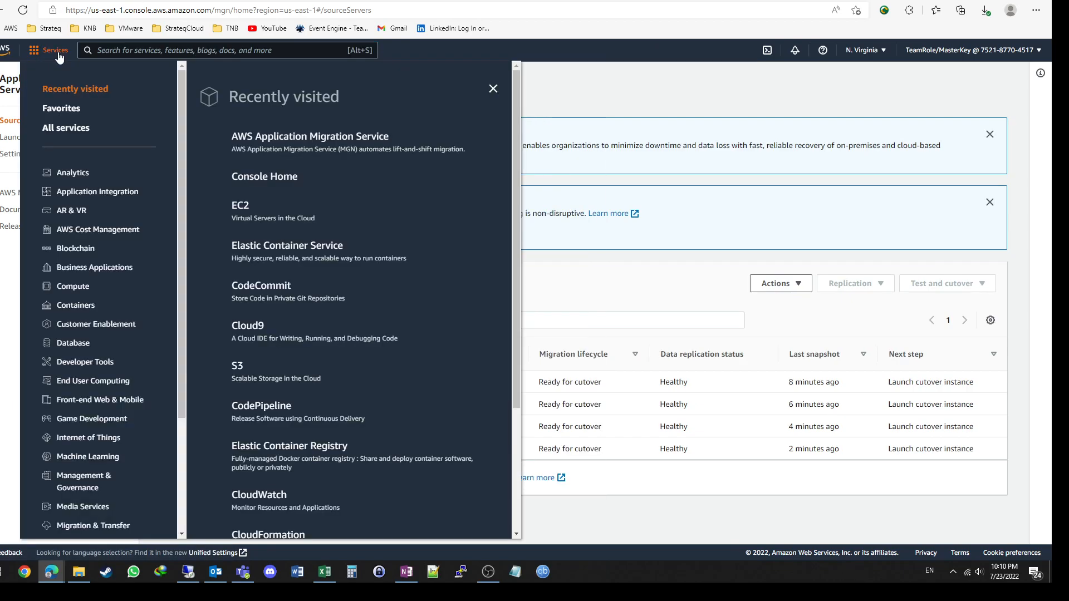
pyautogui.click(246, 209)
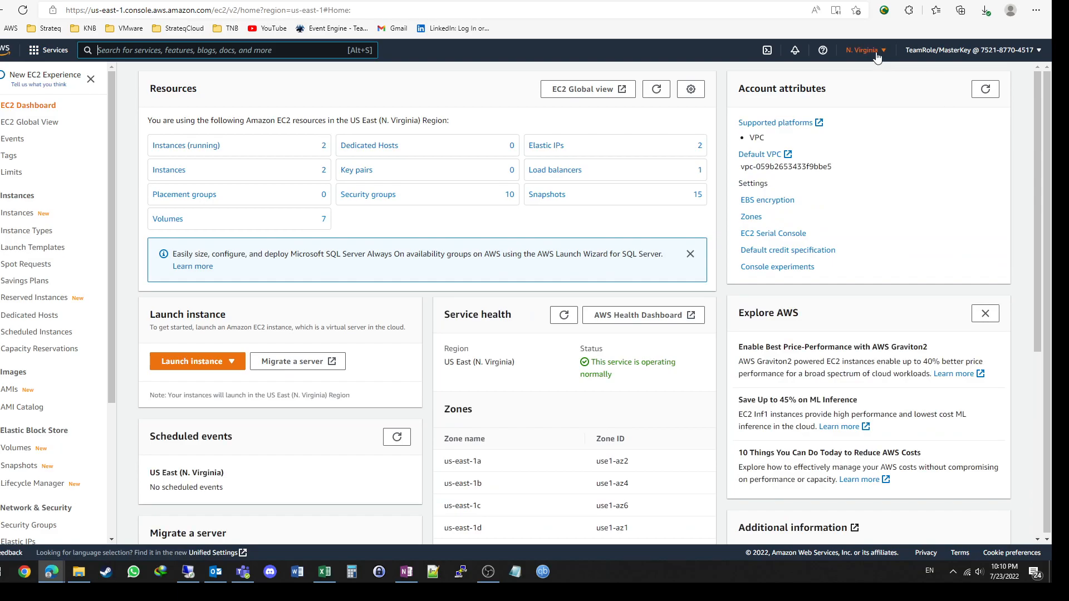
pyautogui.click(877, 56)
pyautogui.click(780, 144)
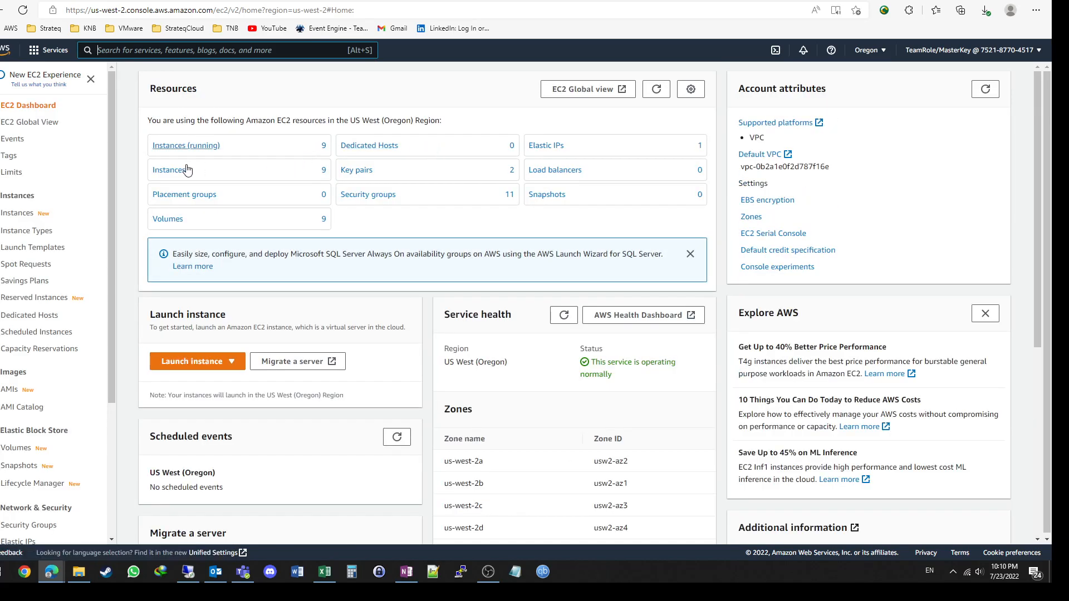
pyautogui.click(165, 172)
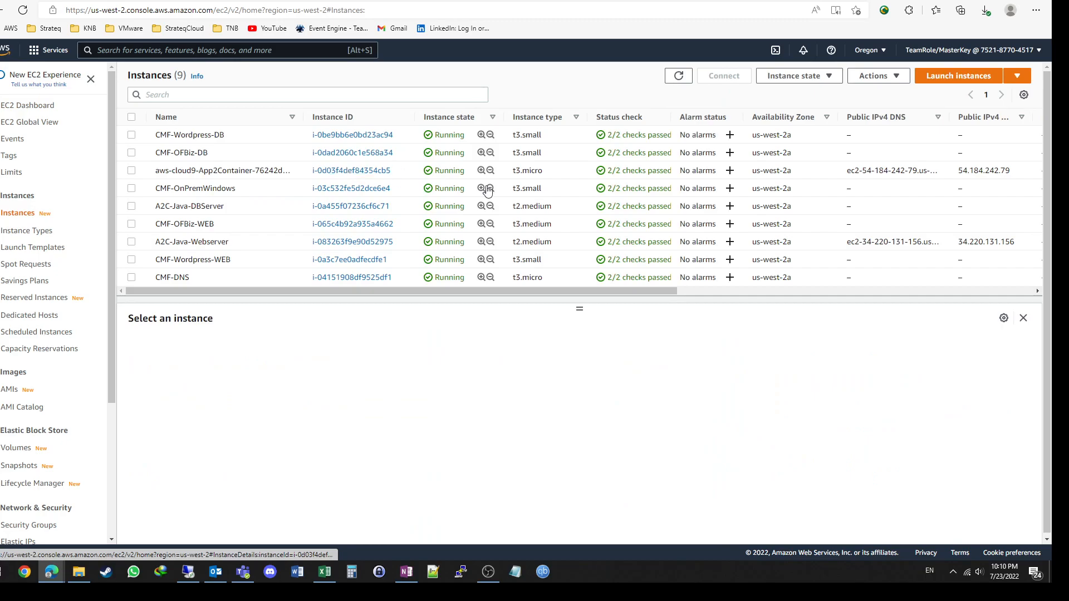
# Step: Check the Shutdown Source Server job's log in Migration Factory, reload the jobs, and refresh the EC2 instance list
pyautogui.click(189, 573)
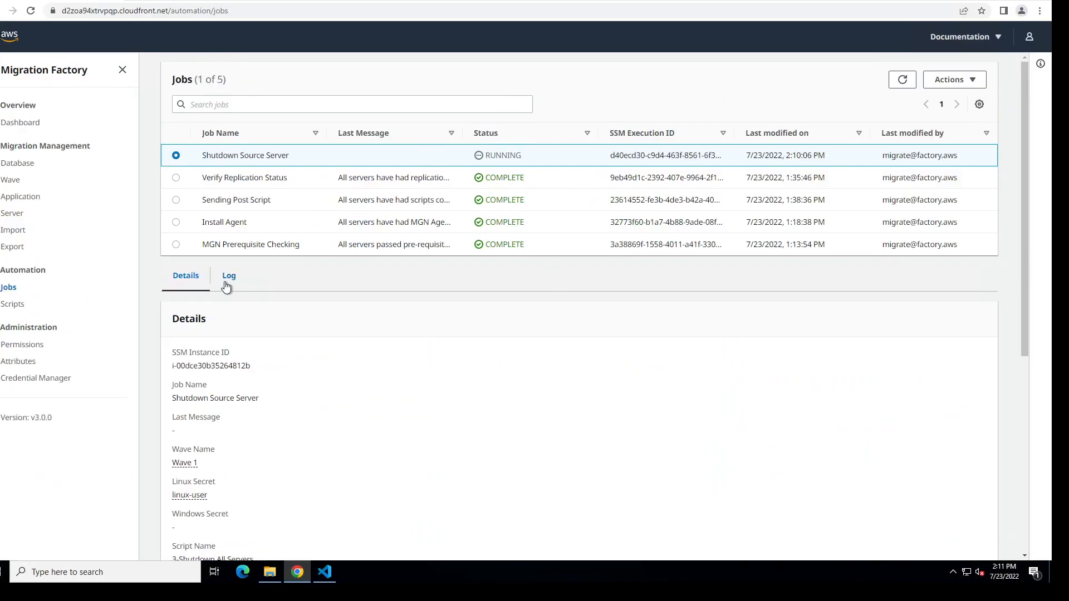
pyautogui.click(228, 276)
pyautogui.click(359, 464)
pyautogui.click(910, 80)
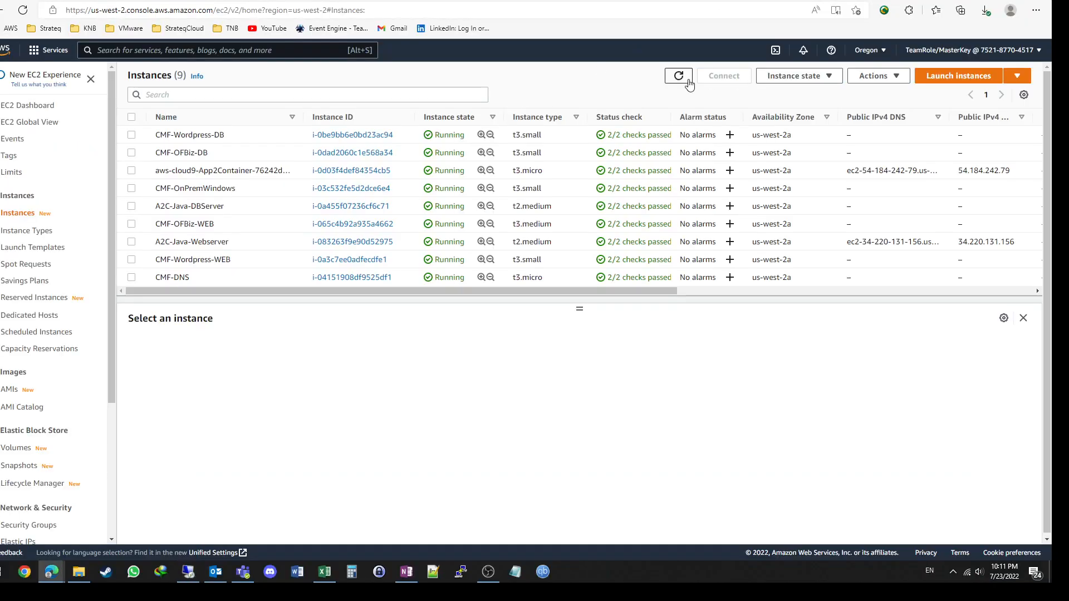
pyautogui.click(684, 79)
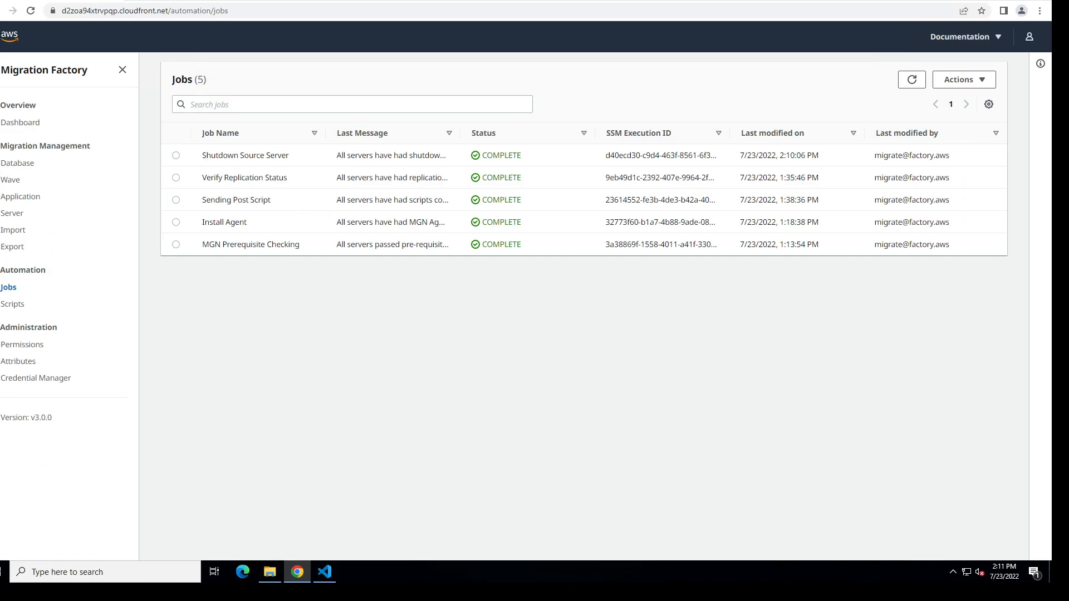
# Step: Examine the Shutdown Source Server job's log in Migration Factory for each server's shutdown result
pyautogui.click(176, 156)
pyautogui.click(230, 279)
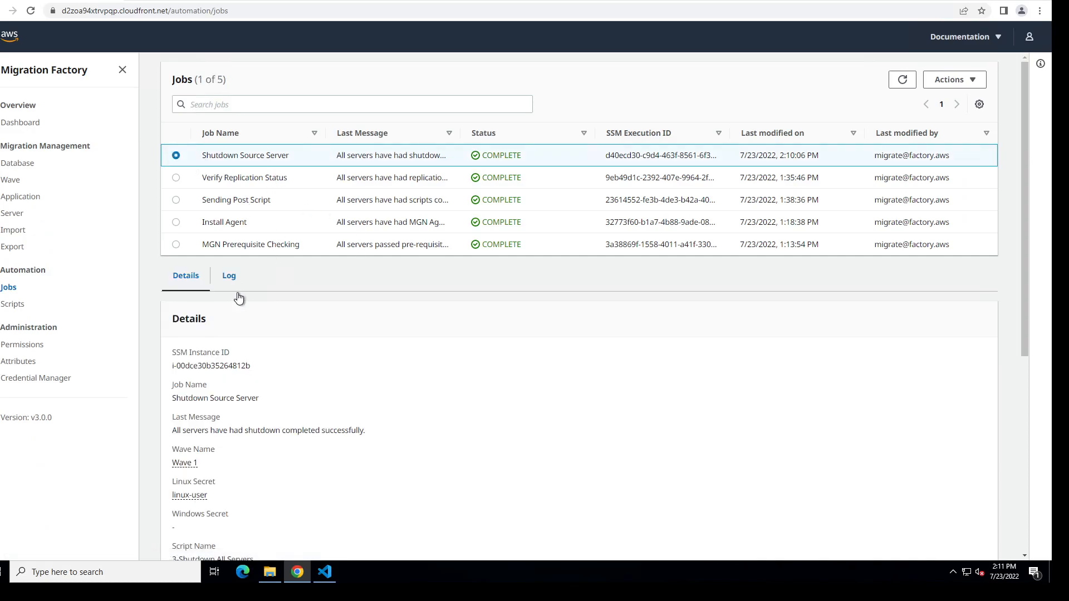
pyautogui.scroll(-6, 579, 421)
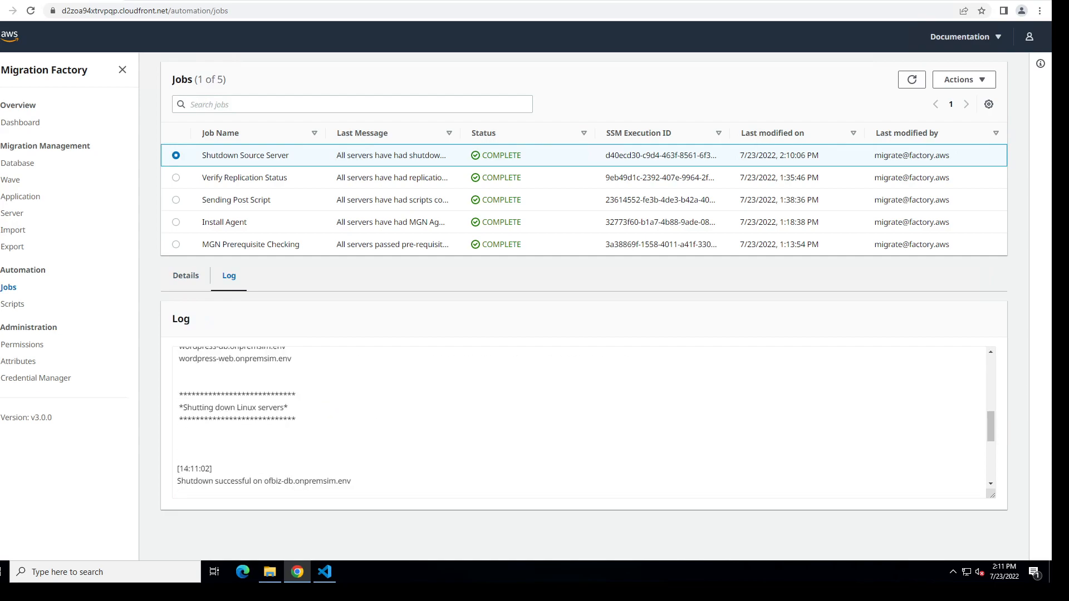
pyautogui.scroll(-5, 579, 420)
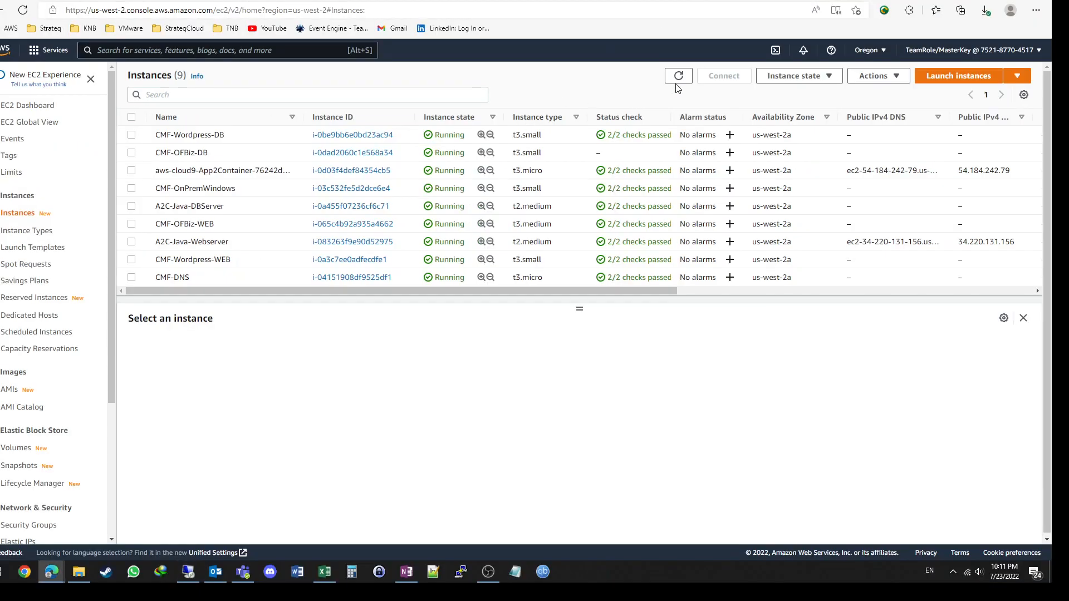
# Step: Refresh the EC2 instances and sort them by name to compare the states of the CMF source servers
pyautogui.click(677, 80)
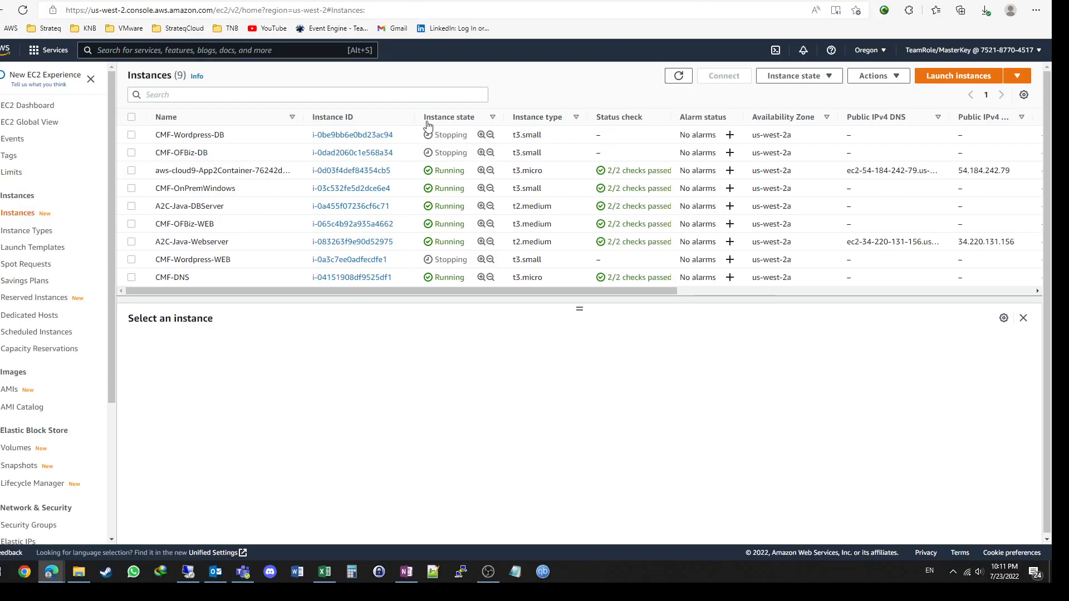
pyautogui.scroll(-1, 454, 184)
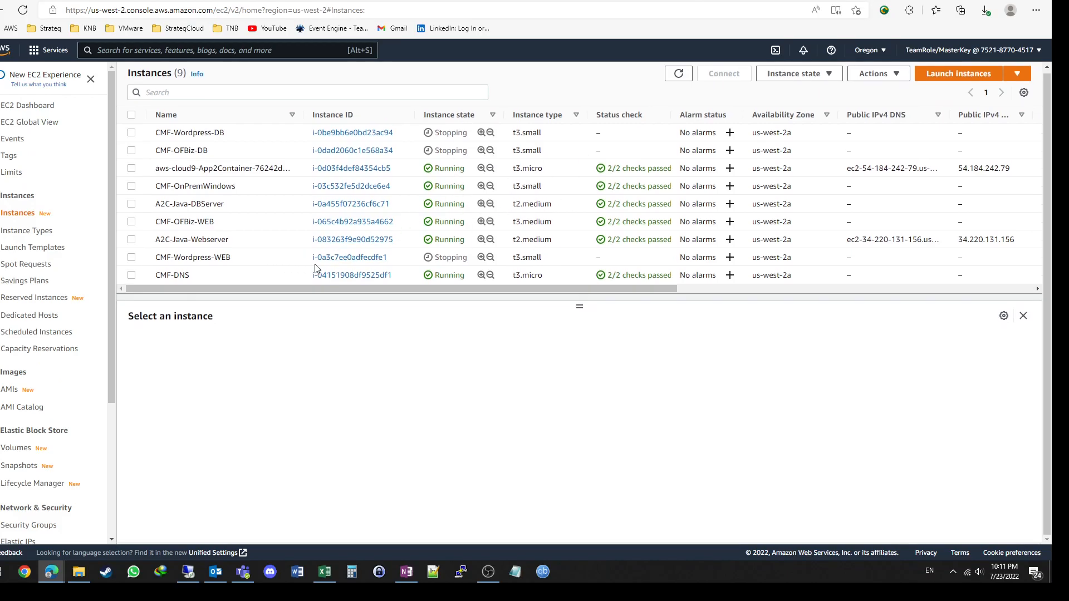
pyautogui.scroll(1, 517, 252)
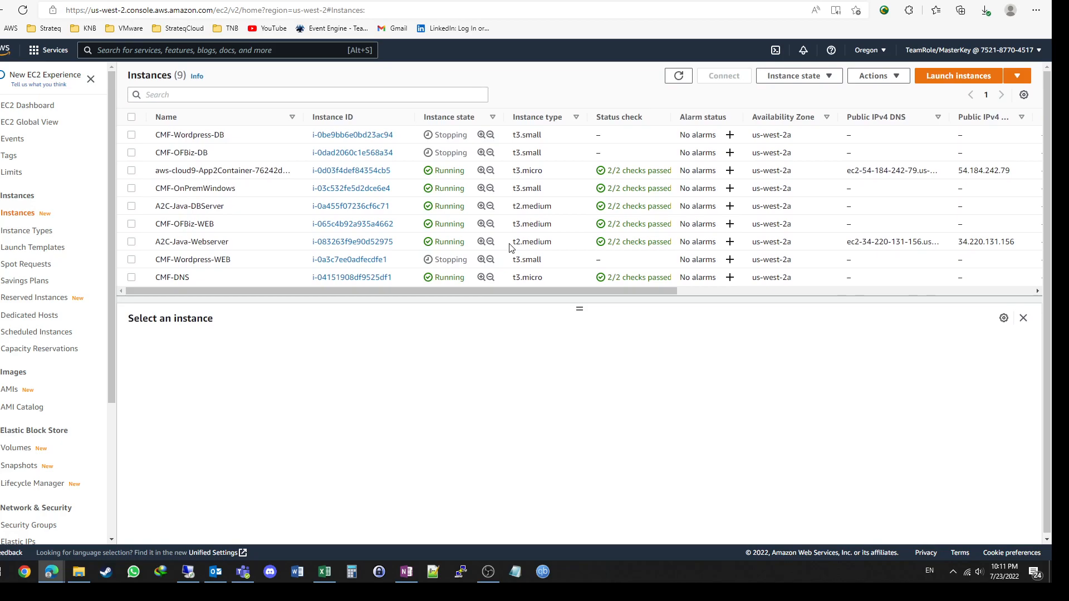
pyautogui.click(184, 119)
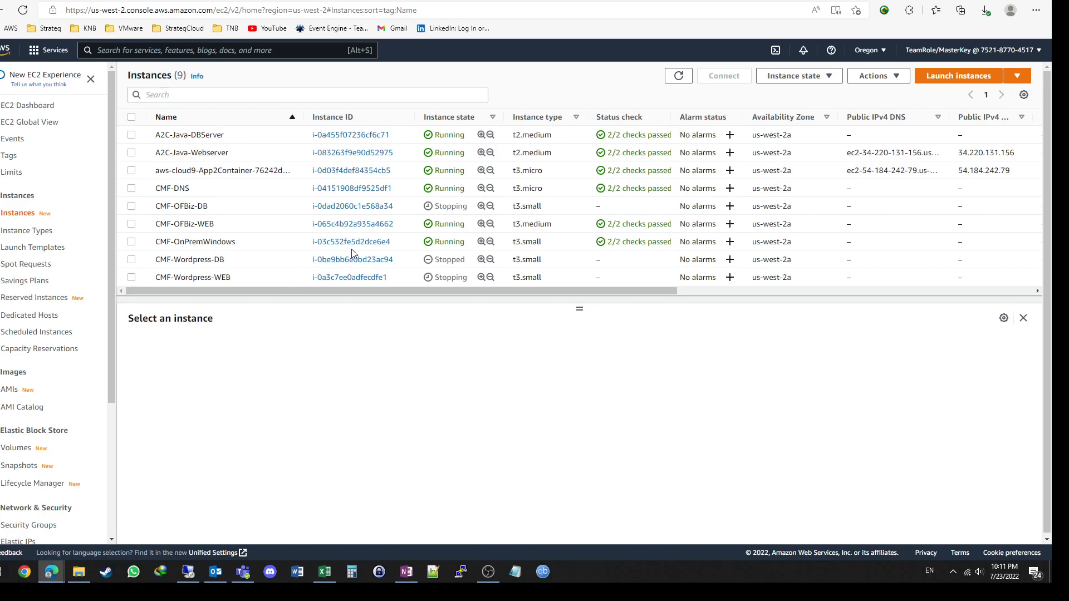
pyautogui.scroll(-1, 352, 249)
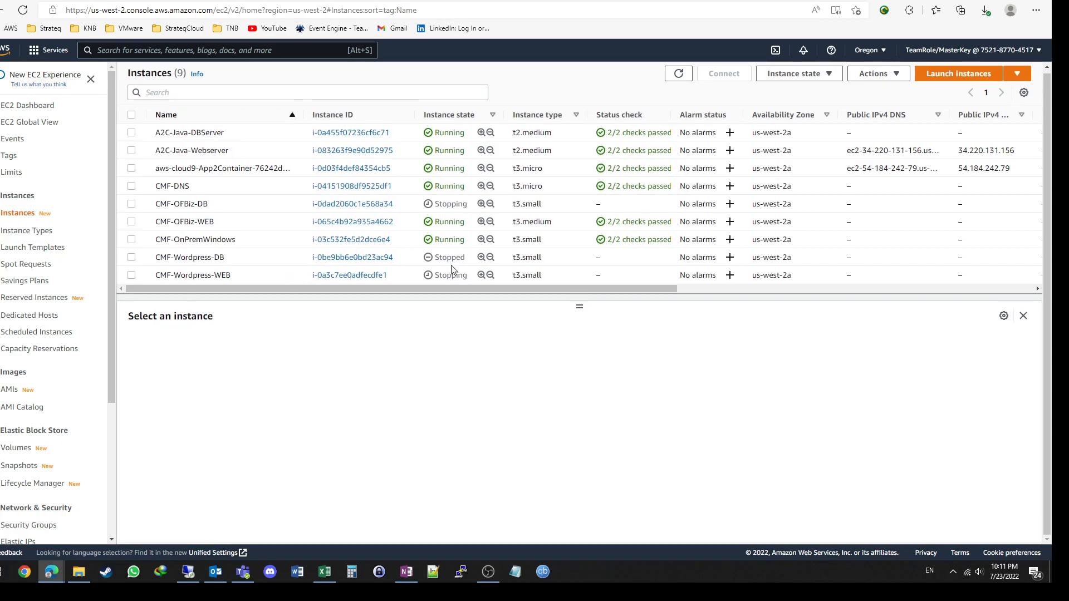
# Step: Refresh the EC2 instance list repeatedly to monitor the OFBiz and Wordpress source servers shutting down
pyautogui.click(679, 75)
pyautogui.click(679, 74)
pyautogui.click(678, 76)
pyautogui.click(678, 77)
pyautogui.click(677, 76)
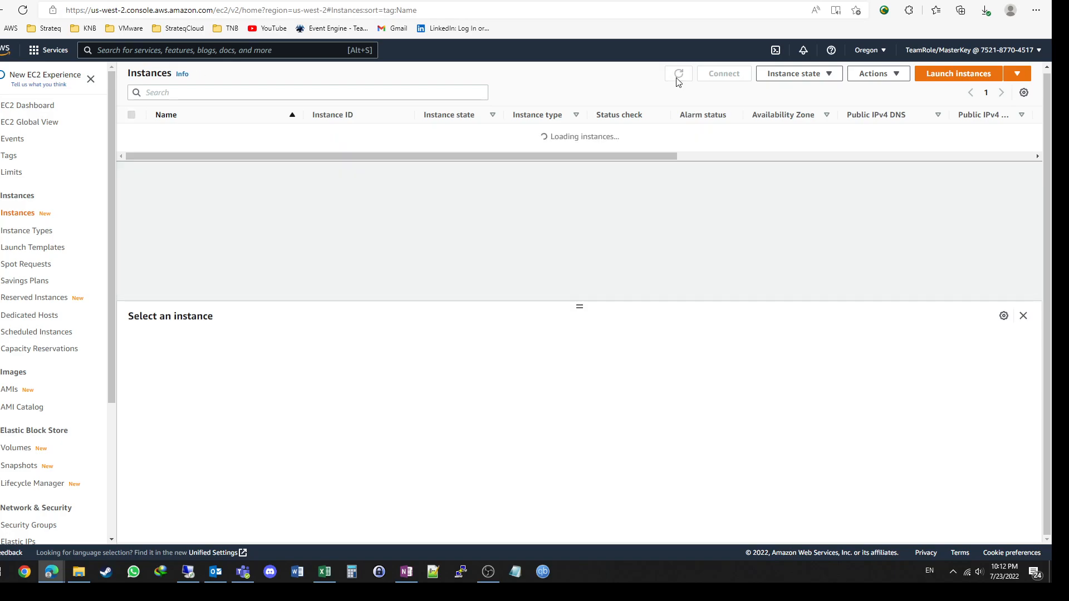
pyautogui.click(678, 80)
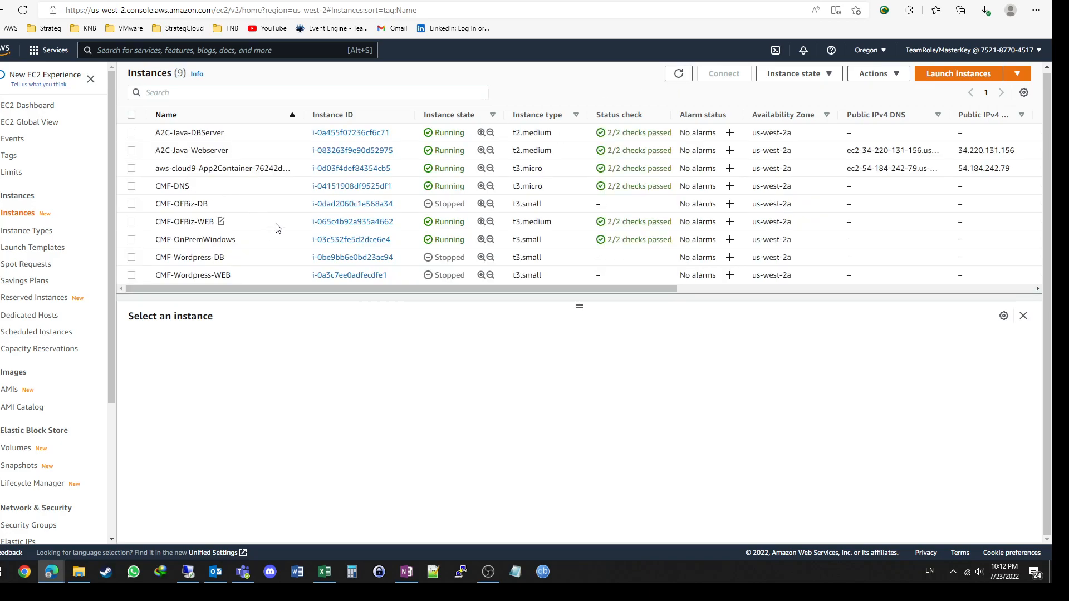
# Step: Reload the EC2 instances page and open the details of CMF-OFBiz-WEB to check its instance state
pyautogui.click(275, 227)
pyautogui.click(683, 81)
pyautogui.click(22, 11)
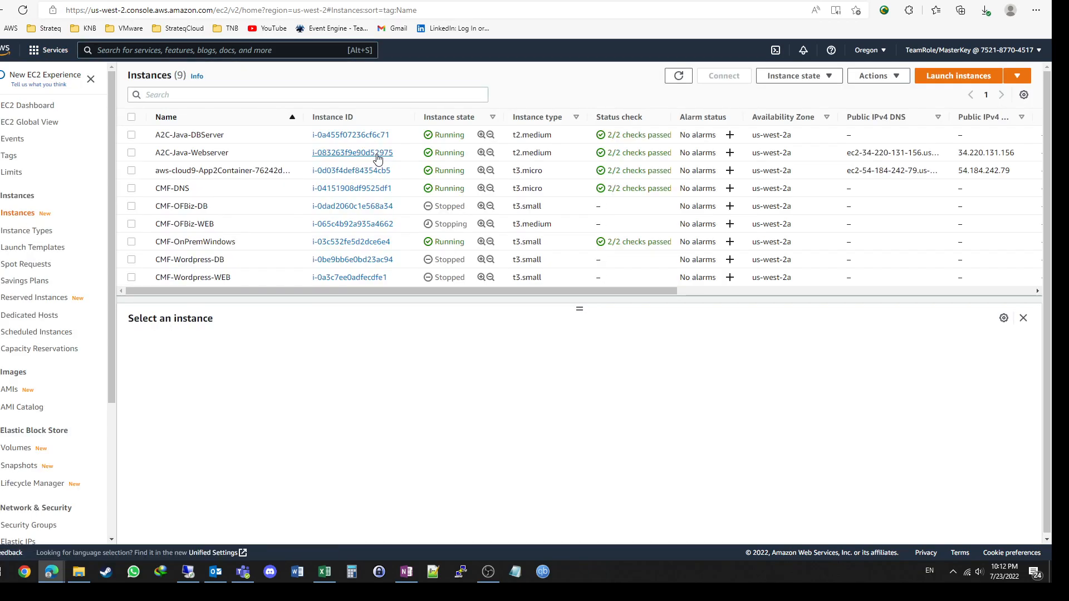
pyautogui.click(259, 231)
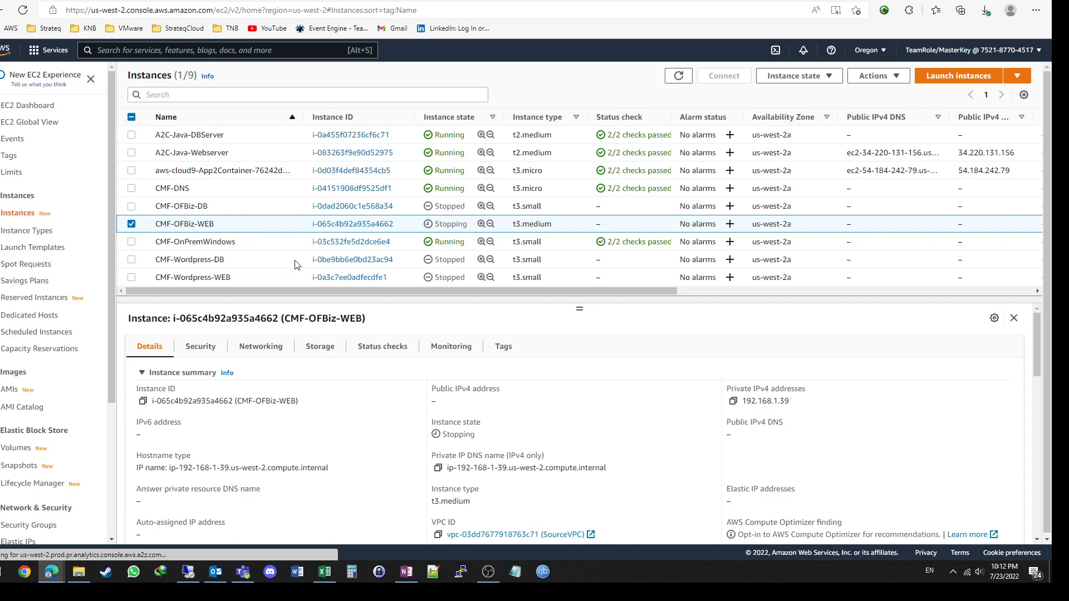
# Step: Check the source servers' migration lifecycle in Application Migration Service and refresh the Oregon EC2 instance list
pyautogui.click(624, 213)
pyautogui.click(557, 217)
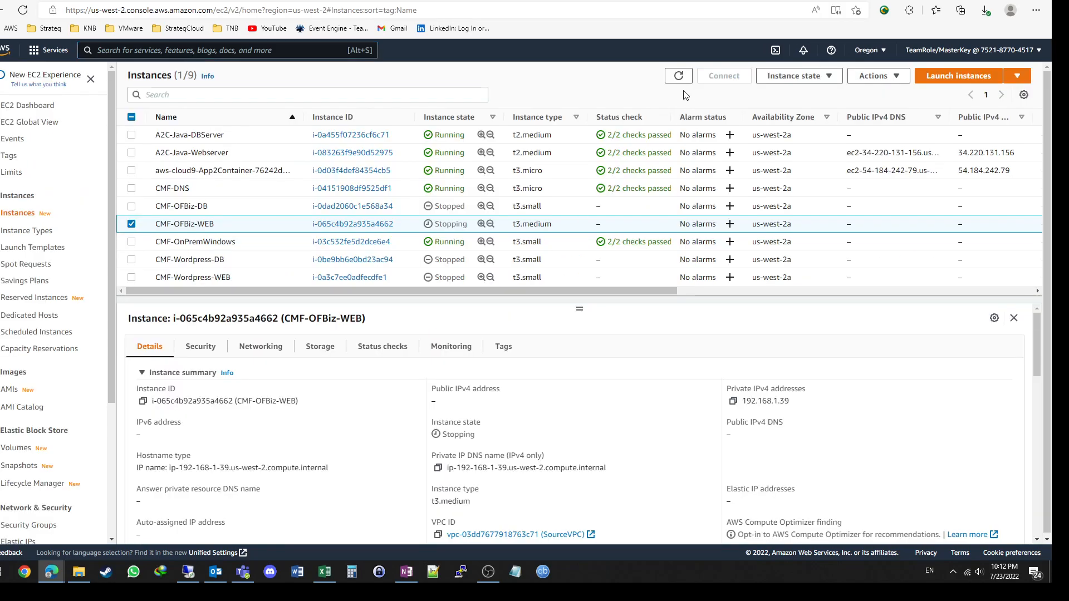
pyautogui.click(679, 77)
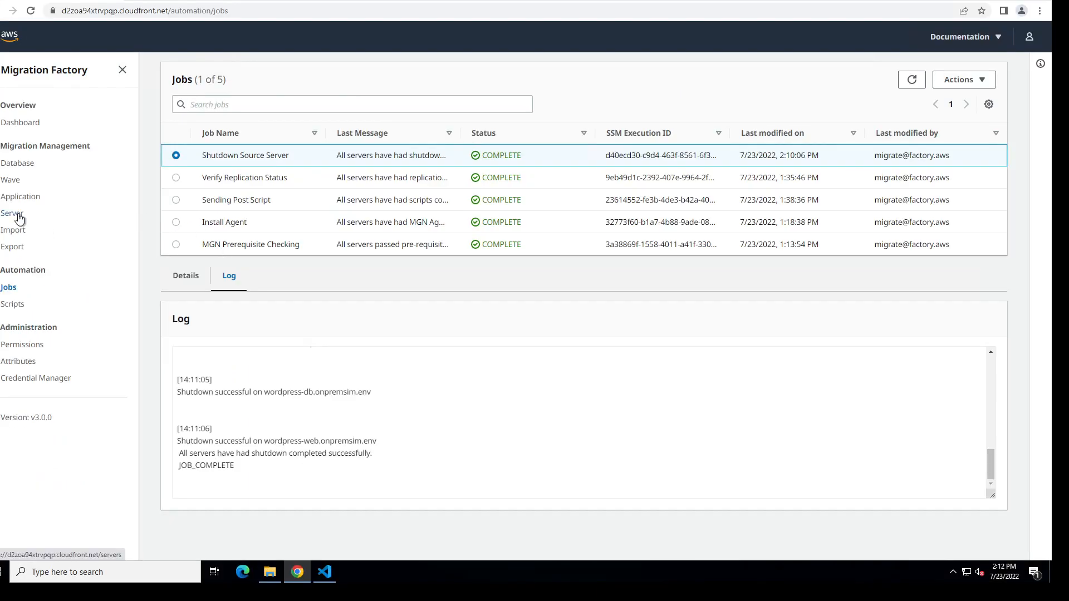
# Step: Switch to Migration Factory, select Wave 1 and open the MGN rehost form for it
pyautogui.click(13, 181)
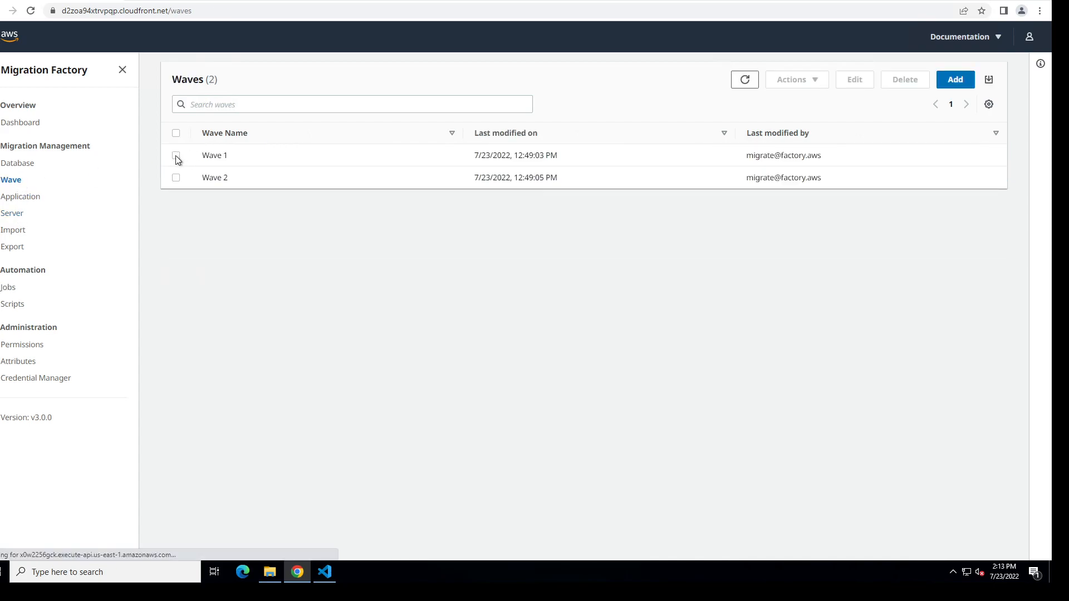
pyautogui.click(176, 156)
pyautogui.click(811, 85)
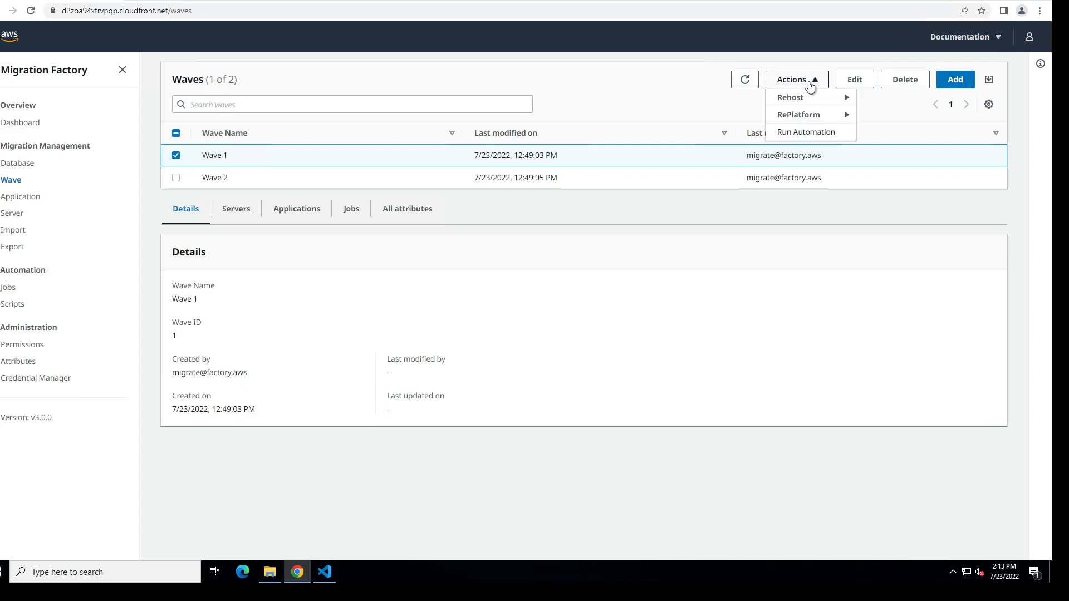
pyautogui.moveTo(814, 105)
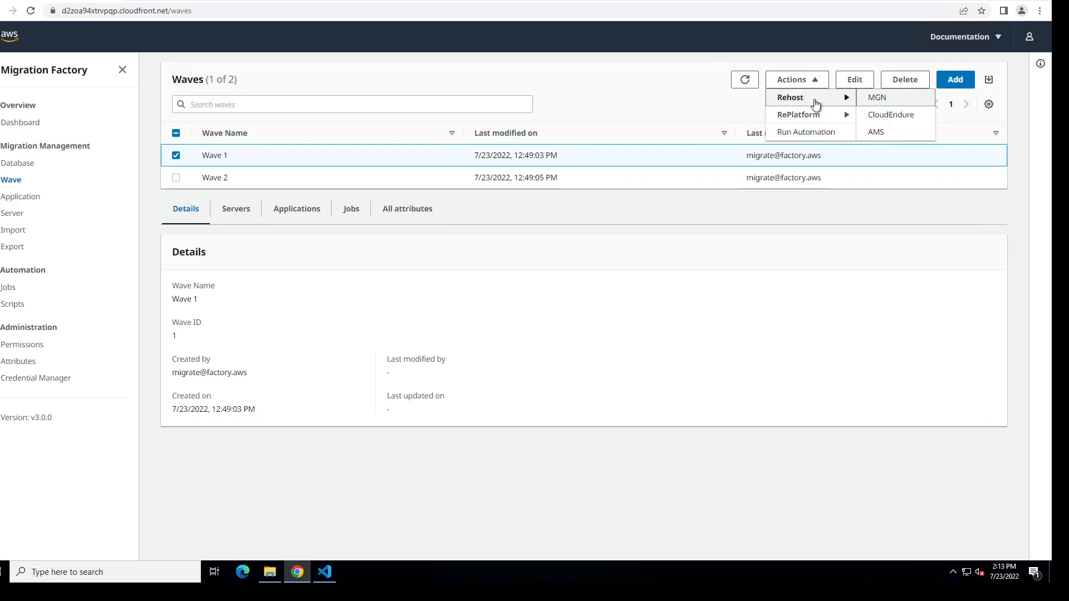
pyautogui.click(883, 98)
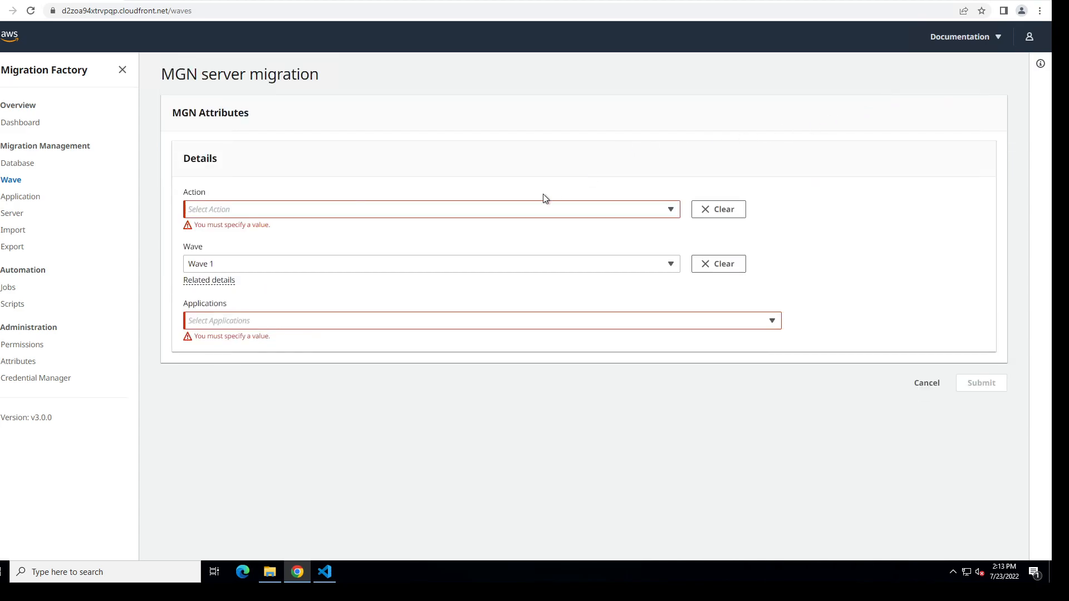
# Step: Submit the Launch Cutover Instances action for all Wave 1 applications, OFBIZ and Wordpress
pyautogui.click(517, 210)
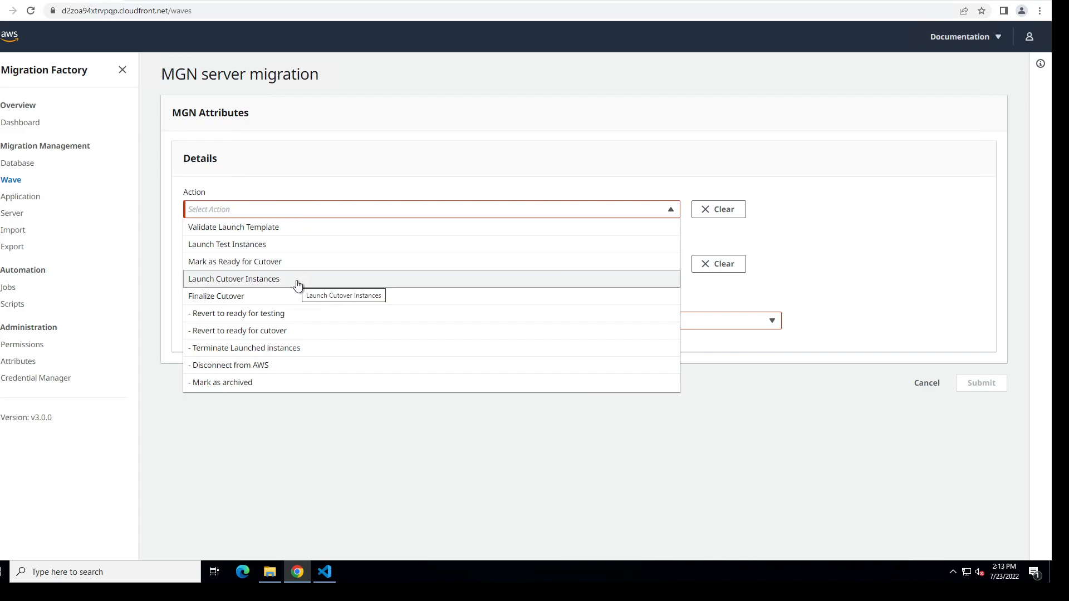
pyautogui.click(374, 285)
pyautogui.click(374, 313)
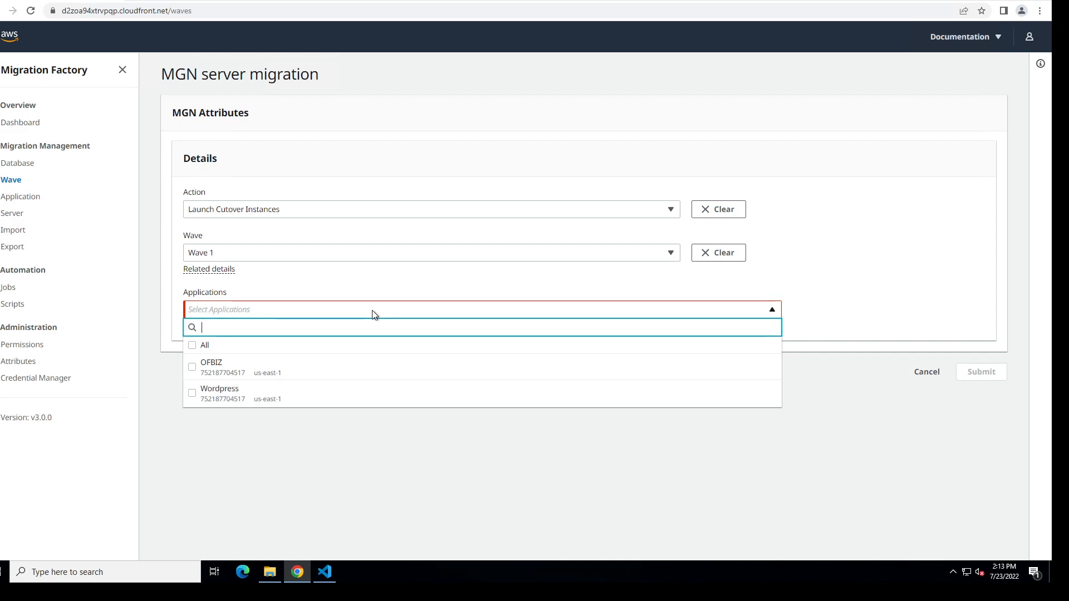
pyautogui.click(307, 348)
pyautogui.click(627, 509)
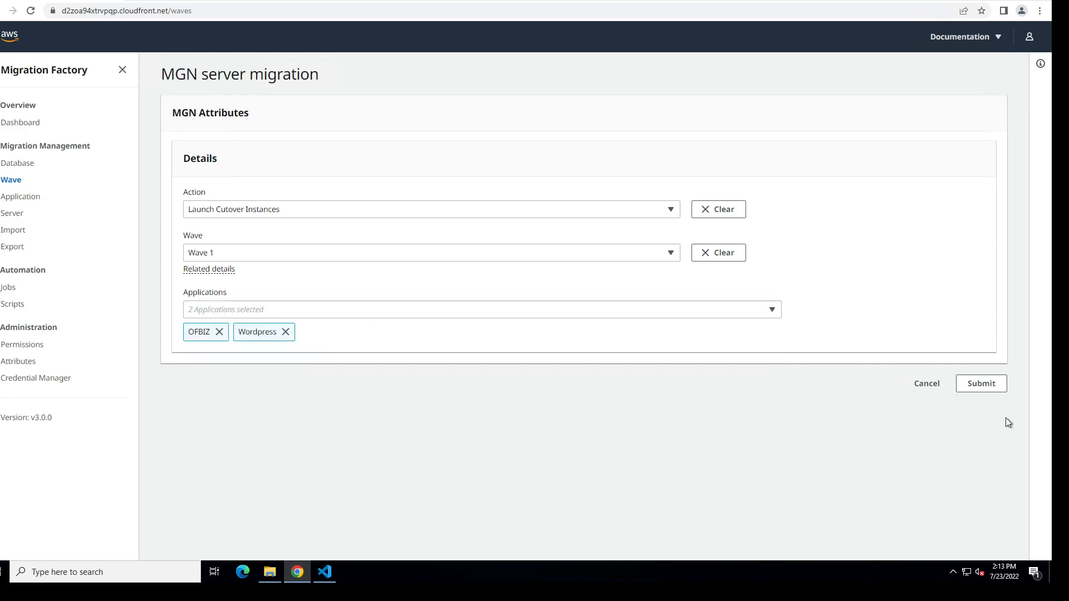
pyautogui.click(980, 390)
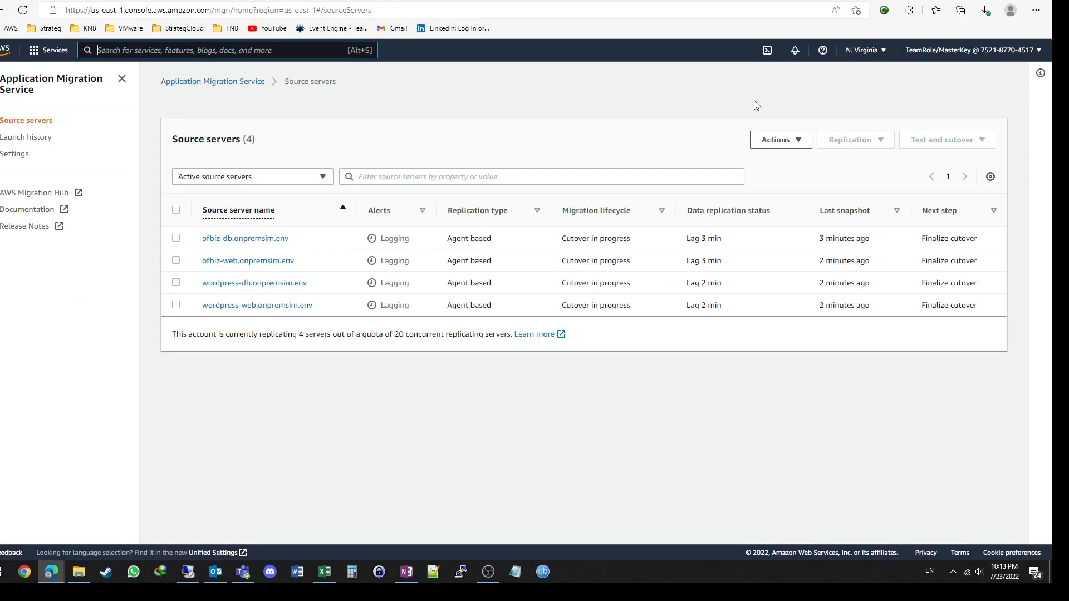
# Step: Reload the MGN source servers, then switch the EC2 instance list to N. Virginia with the Name column widened to show full names
pyautogui.click(23, 10)
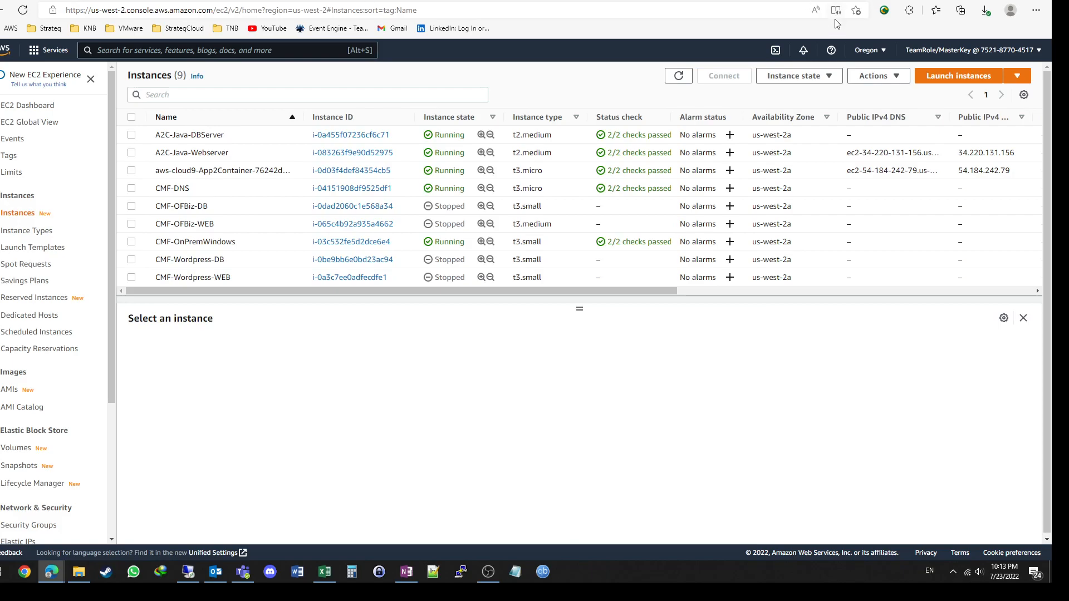
pyautogui.click(882, 51)
pyautogui.click(836, 82)
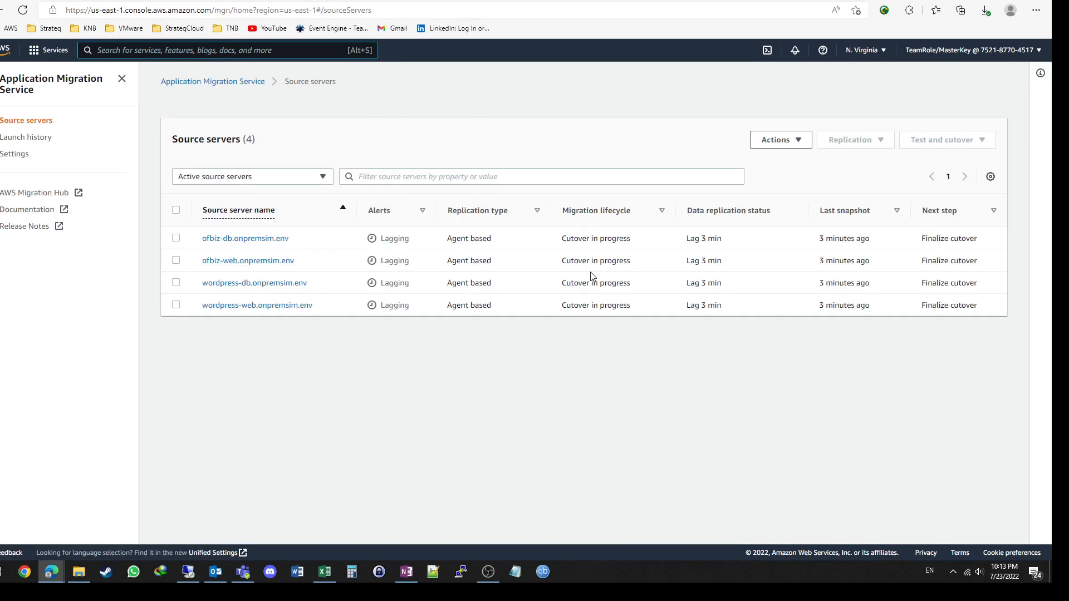
pyautogui.click(61, 1)
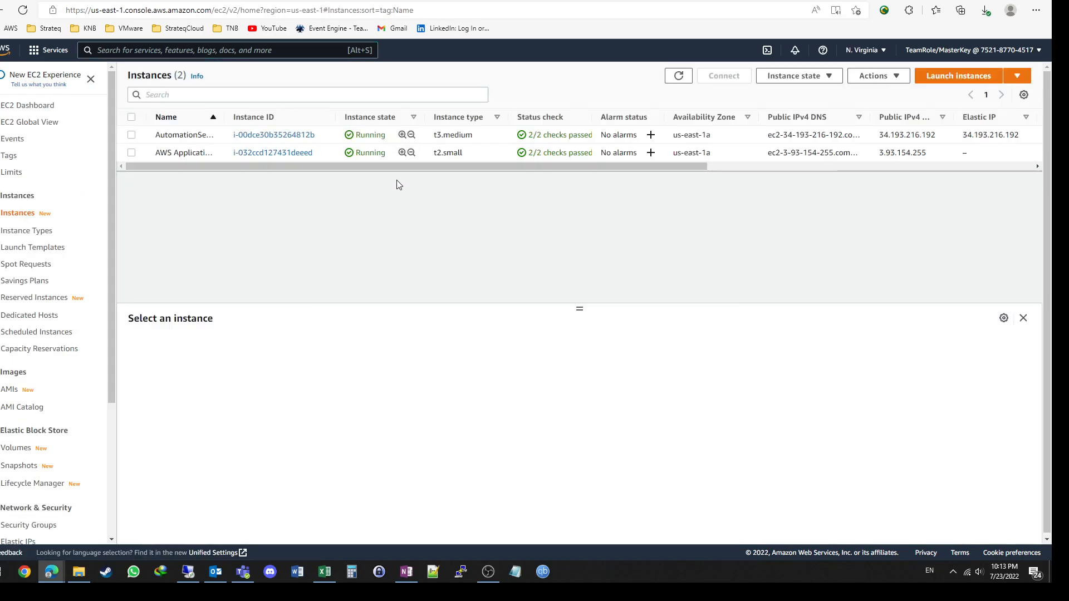
pyautogui.moveTo(222, 114); pyautogui.dragTo(378, 115)
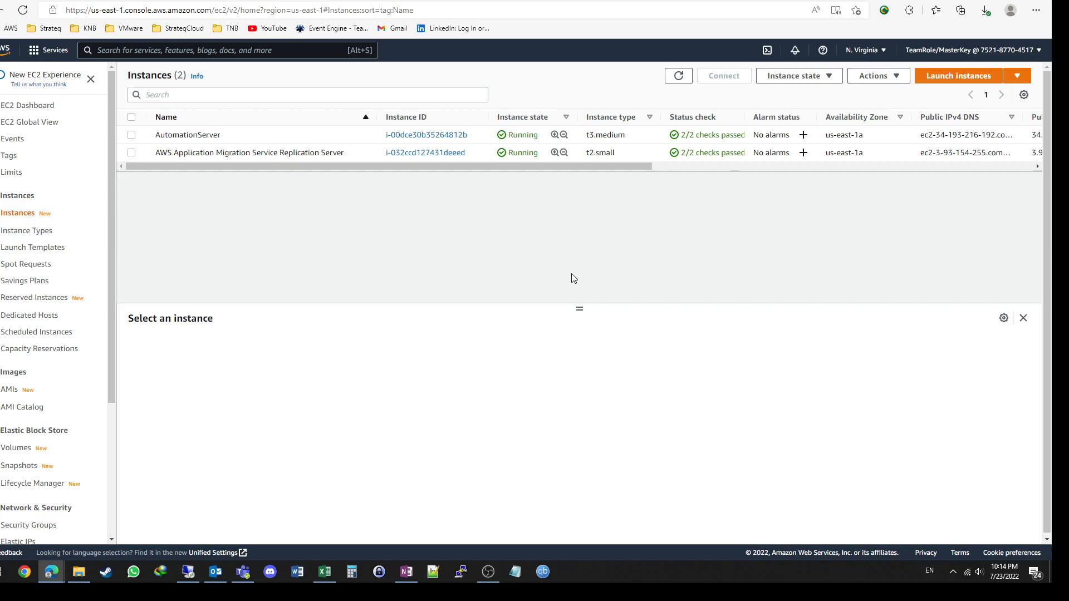
# Step: Review the Migration Factory diagrams in OneNote, from the source and target regions through the L4 replication flow
pyautogui.click(407, 573)
pyautogui.scroll(10, 367, 279)
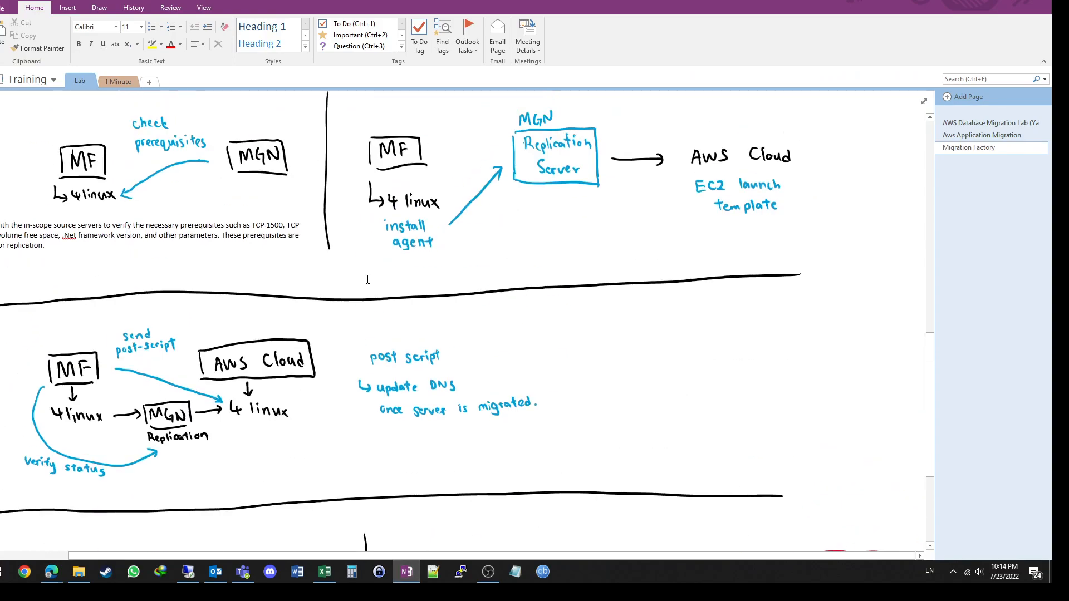
pyautogui.scroll(10, 368, 279)
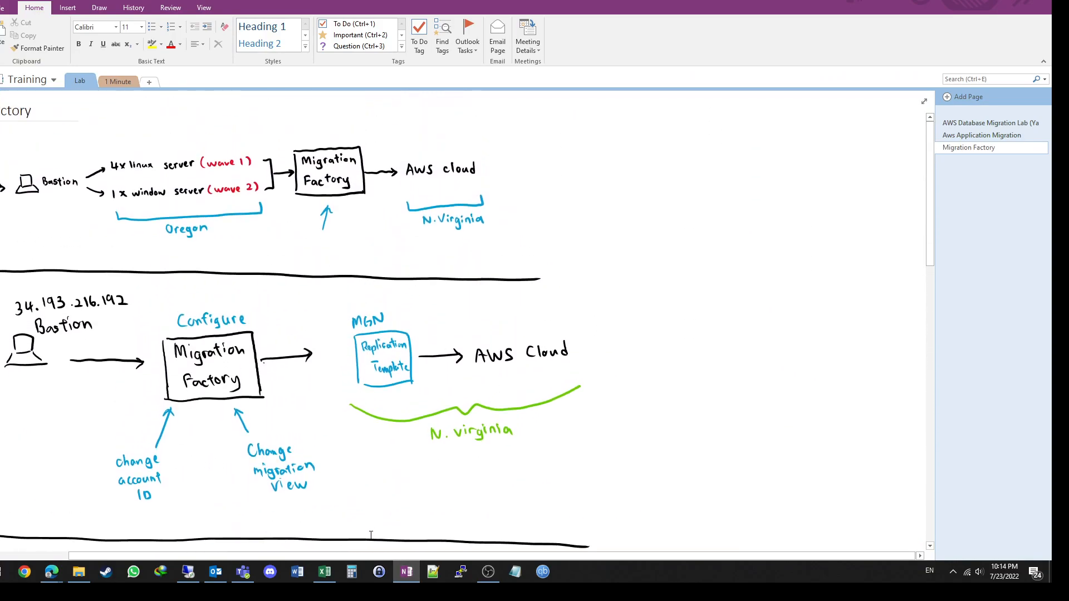
pyautogui.hscroll(-3, 371, 533)
pyautogui.scroll(-10, 402, 278)
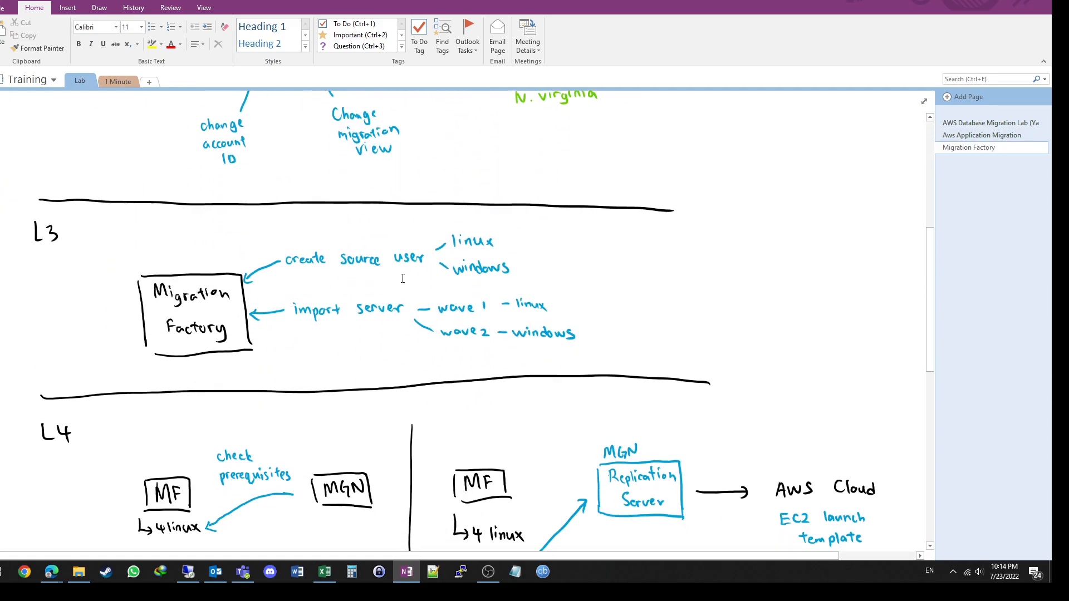
pyautogui.scroll(-1, 403, 278)
pyautogui.scroll(-4, 403, 278)
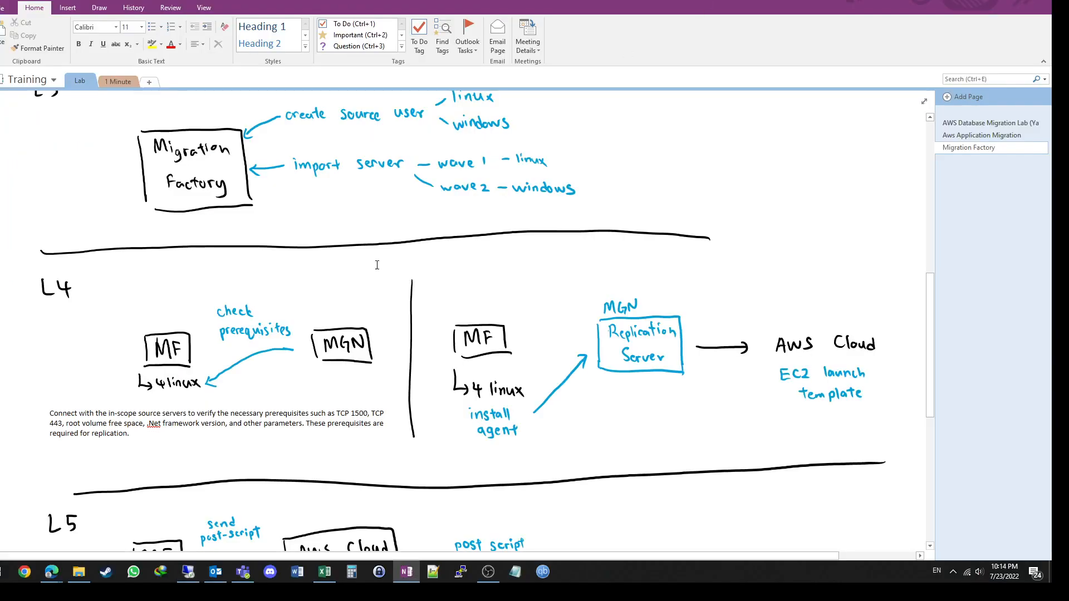
pyautogui.moveTo(51, 572)
pyautogui.click(56, 526)
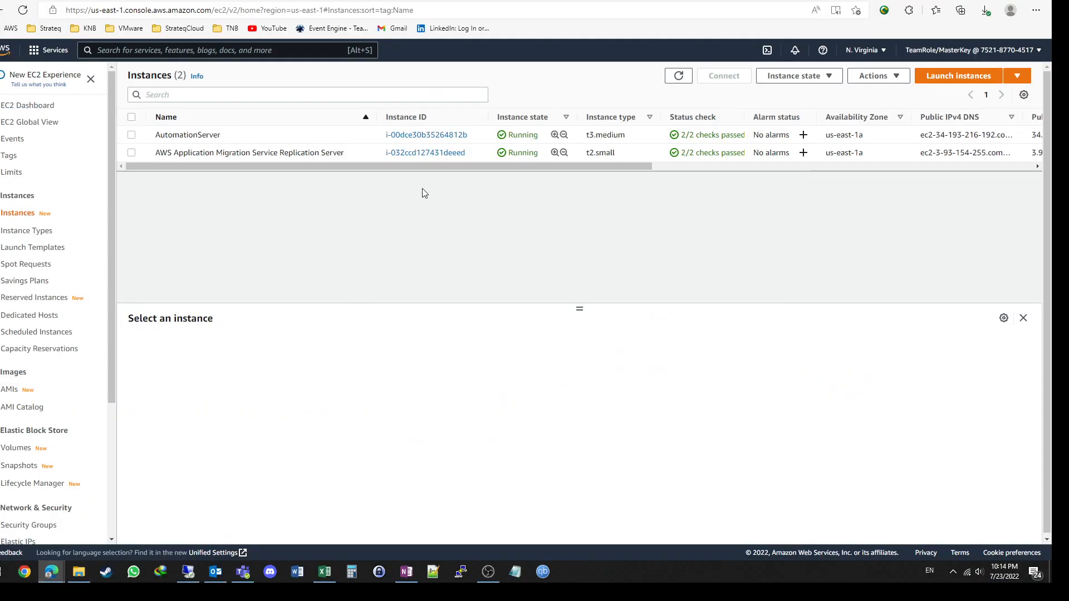
# Step: Inspect the N. Virginia instances' public IP details and reload the EC2 list to look for launched cutover instances
pyautogui.moveTo(614, 167); pyautogui.dragTo(828, 178)
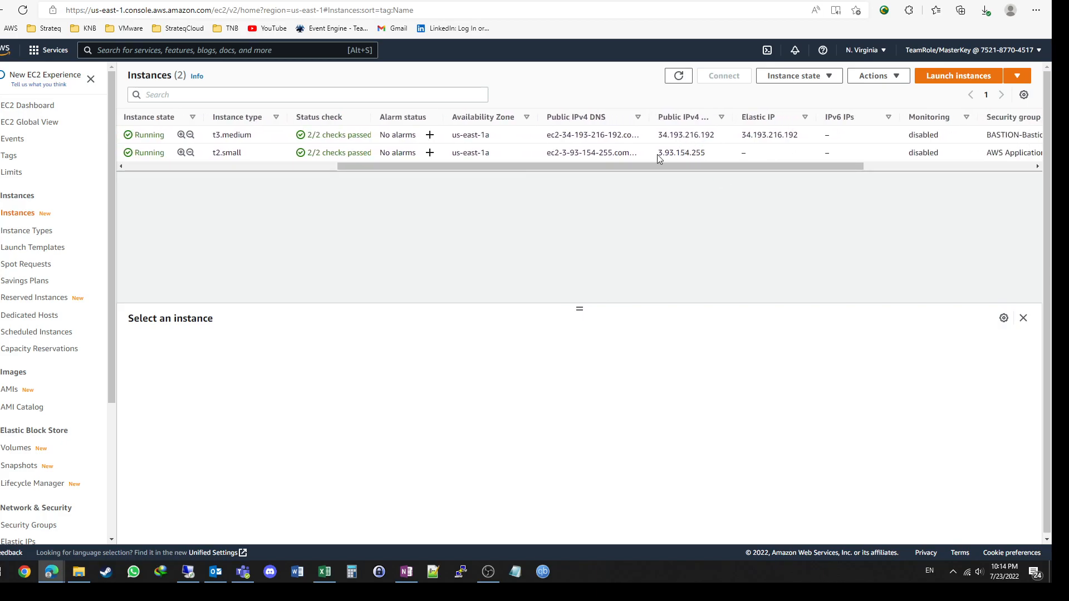
pyautogui.moveTo(709, 164); pyautogui.dragTo(286, 163)
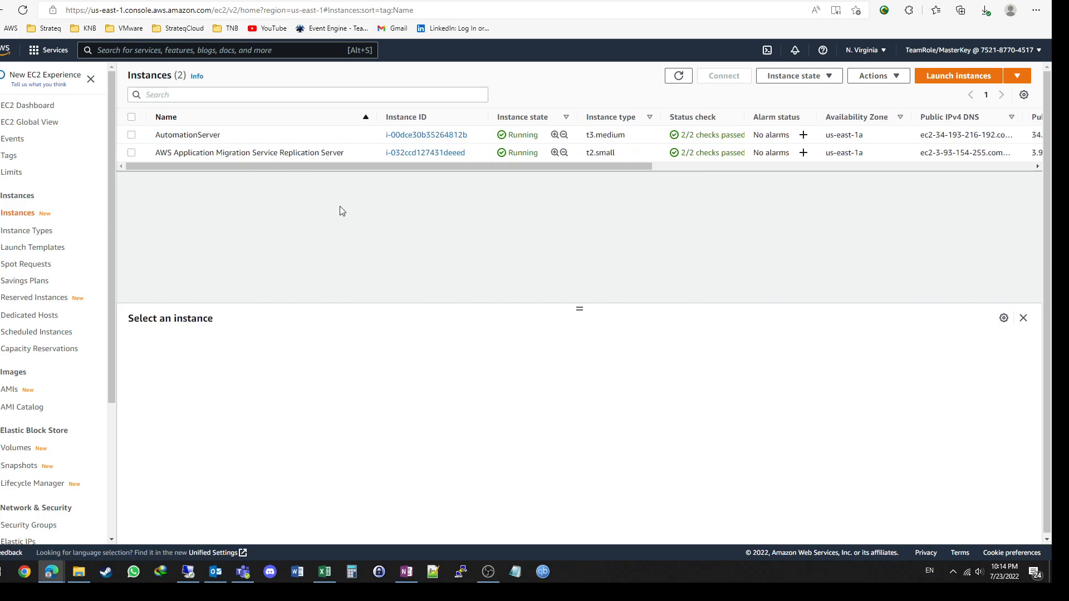
pyautogui.click(680, 77)
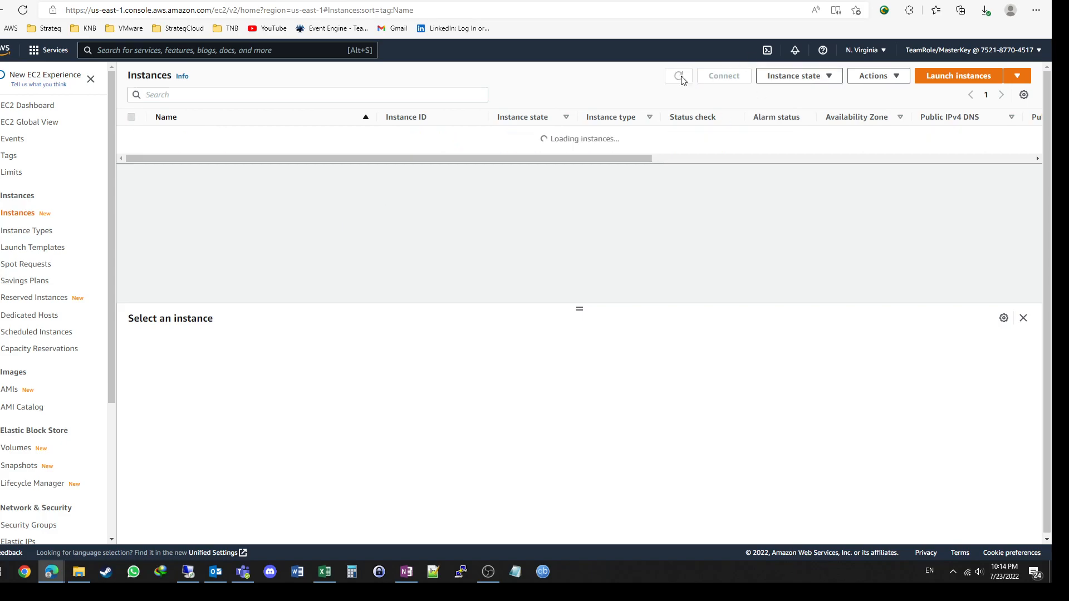
pyautogui.click(31, 231)
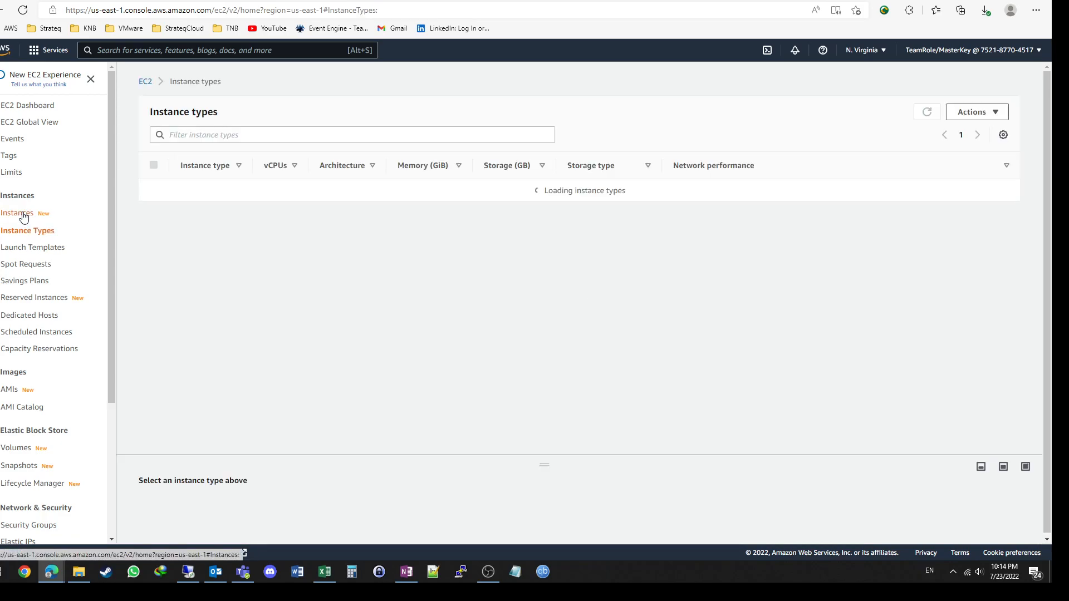
pyautogui.click(23, 216)
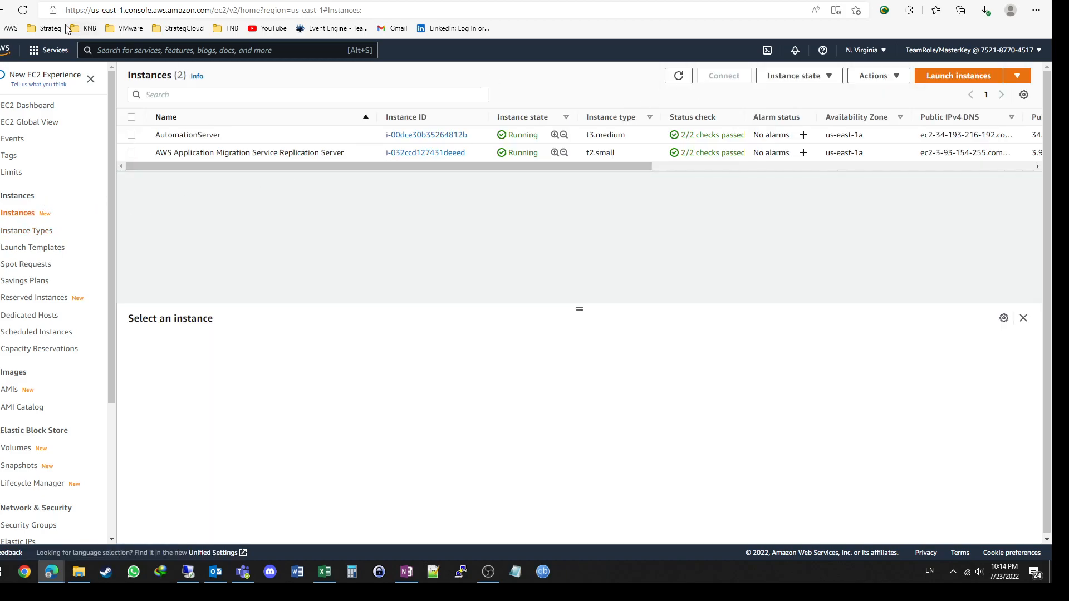
pyautogui.click(23, 11)
# Step: Open the Launch cutover instances job from the MGN launch history and examine its job log and source server statuses
pyautogui.click(211, 0)
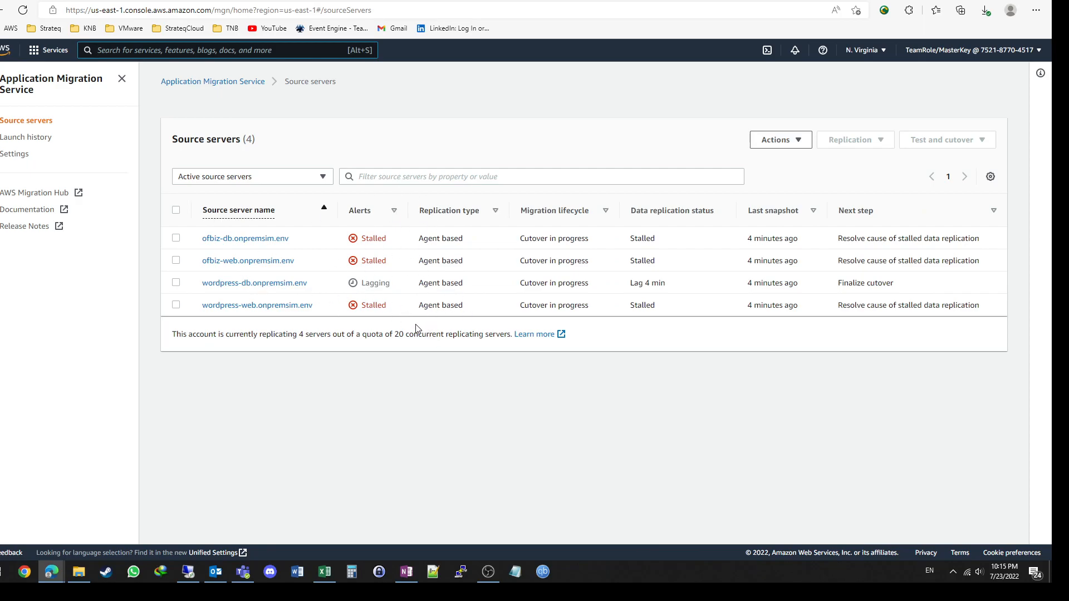
pyautogui.click(40, 146)
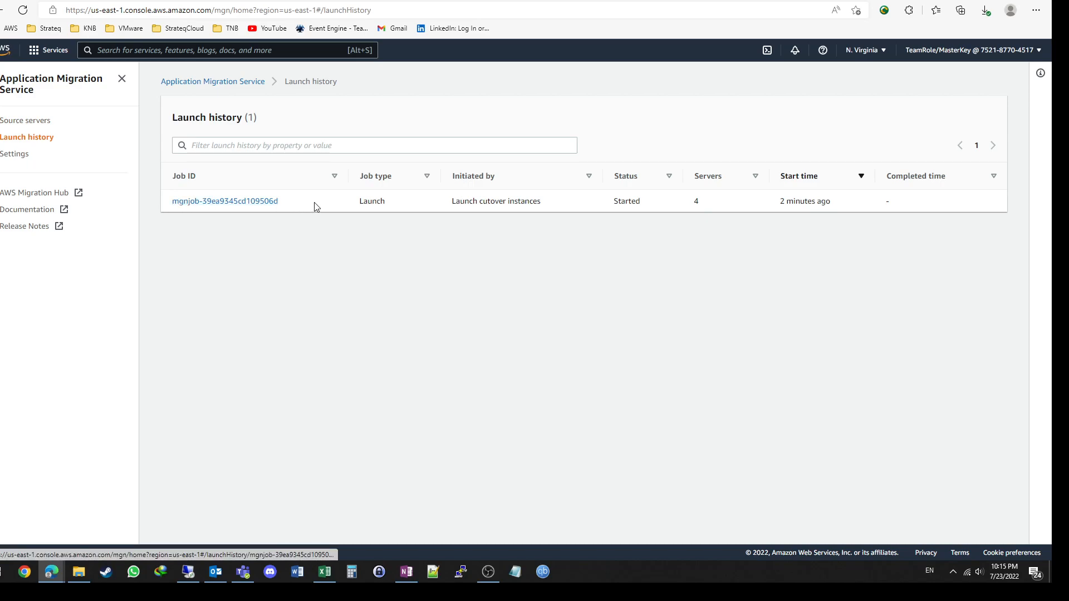
pyautogui.click(235, 206)
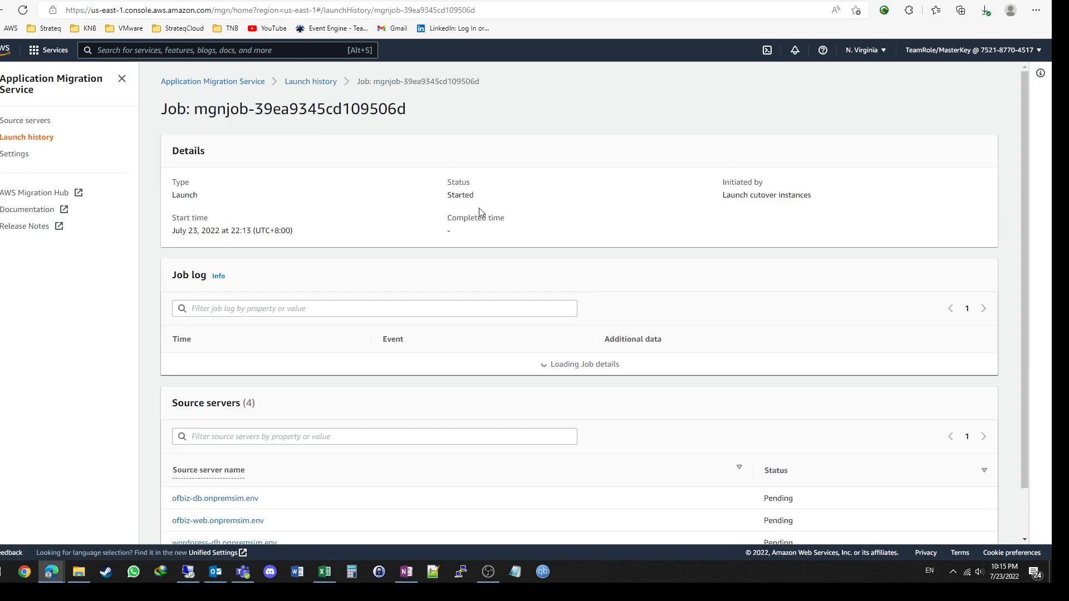
pyautogui.scroll(-2, 449, 203)
pyautogui.scroll(-1, 449, 203)
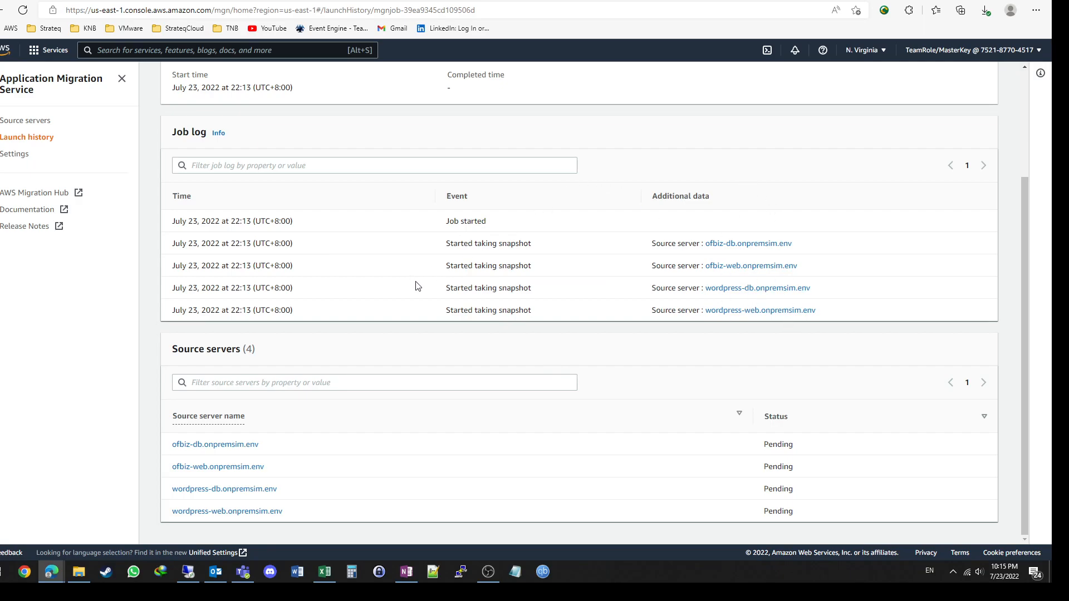
pyautogui.scroll(3, 417, 287)
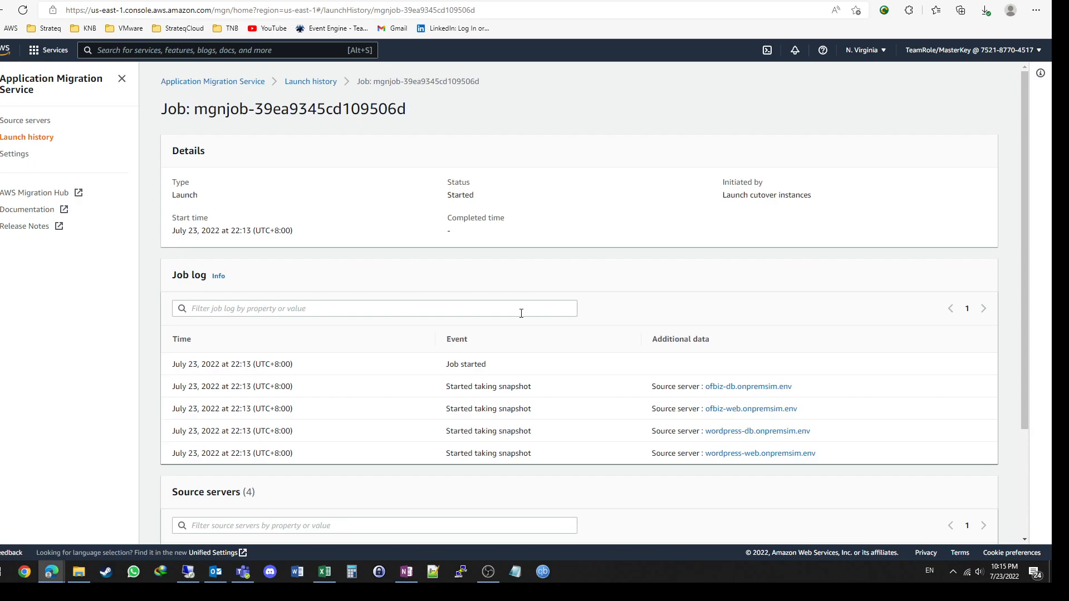
pyautogui.scroll(-3, 521, 313)
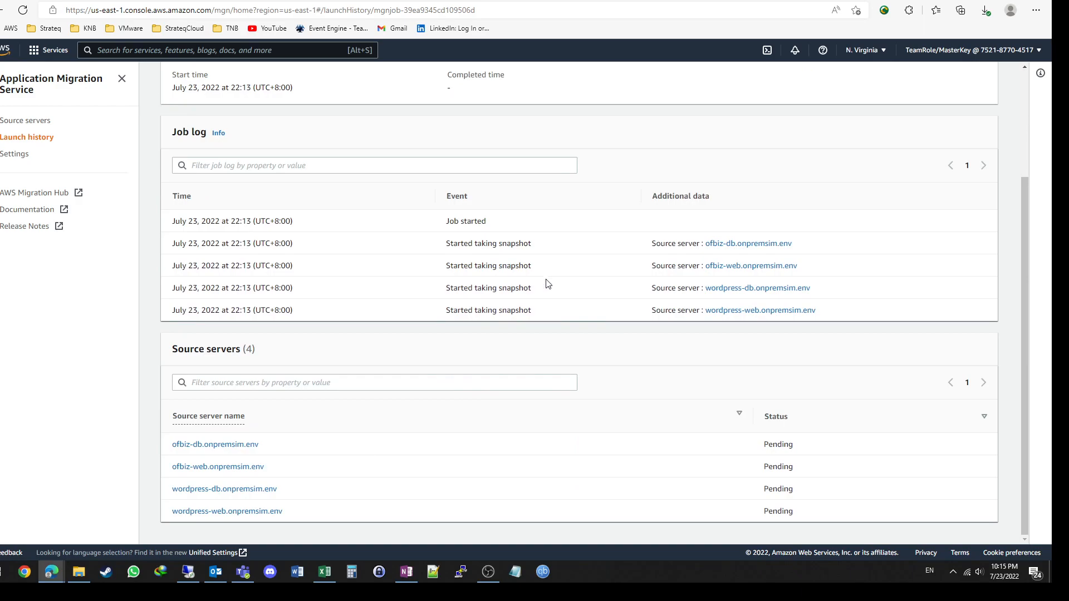
# Step: Reload the EC2 instances page and the MGN cutover launch job to check for new progress
pyautogui.click(189, 0)
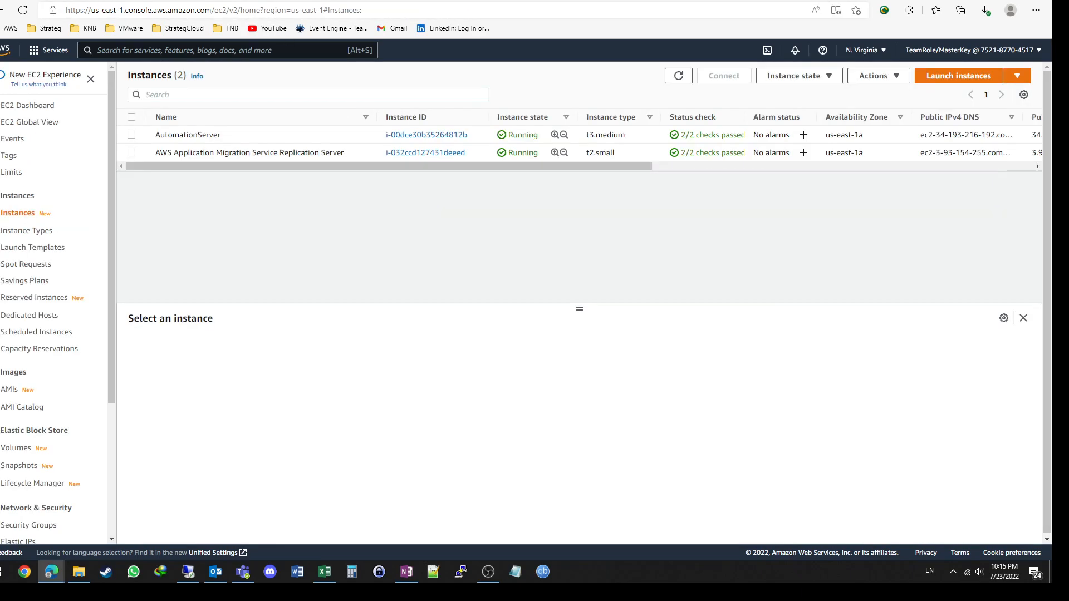
pyautogui.click(22, 10)
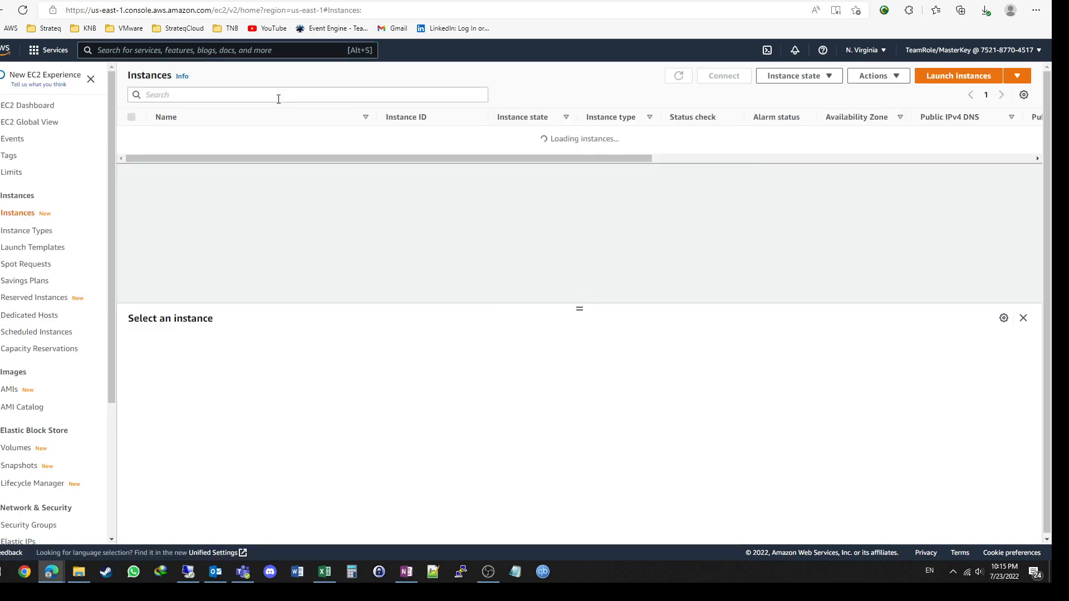
pyautogui.click(222, 1)
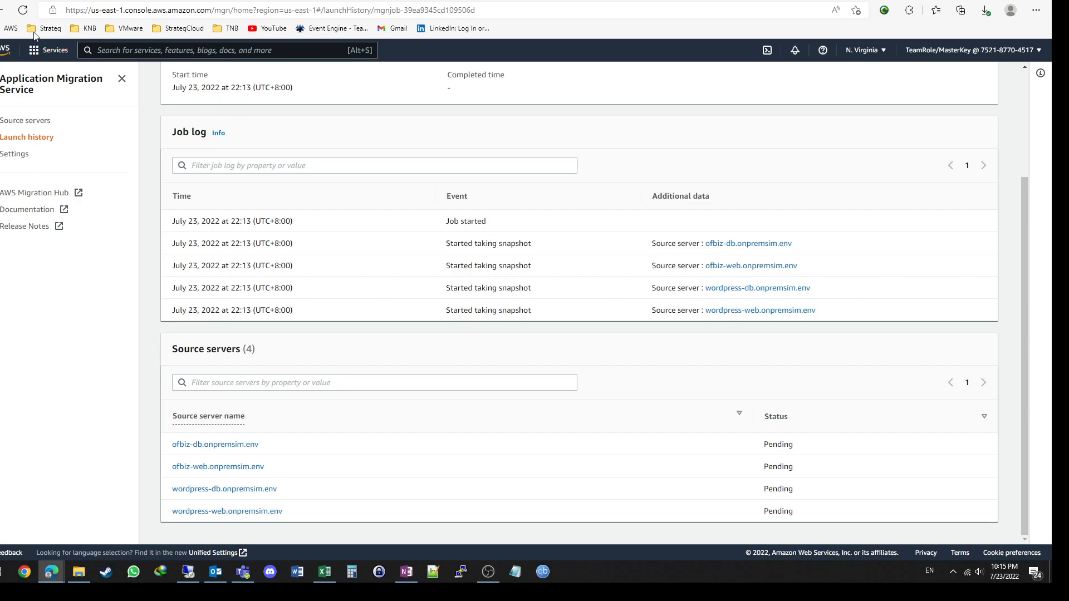
pyautogui.click(23, 10)
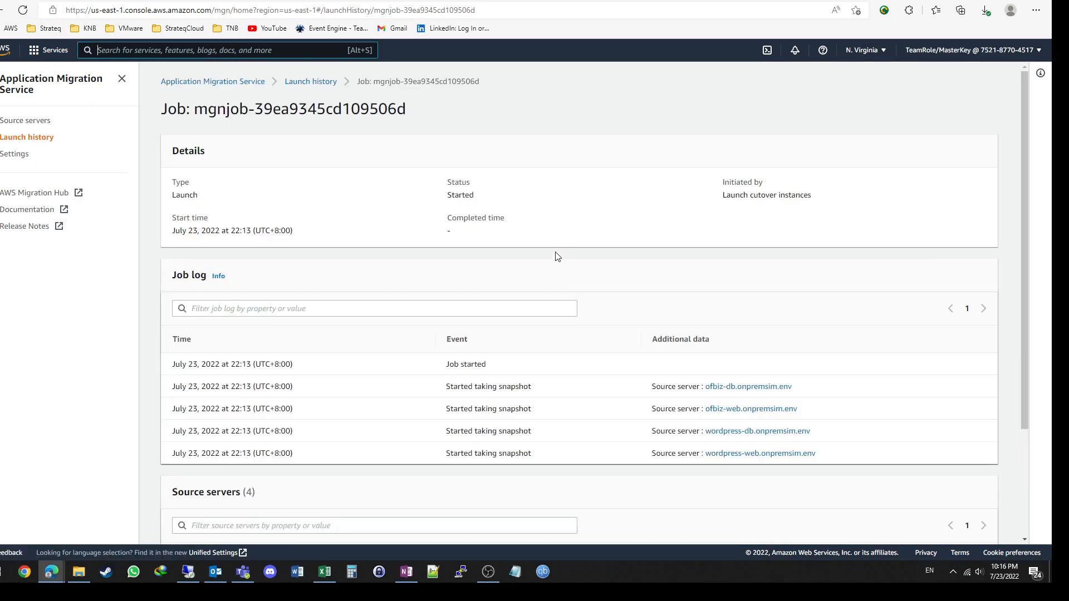
pyautogui.scroll(-3, 546, 247)
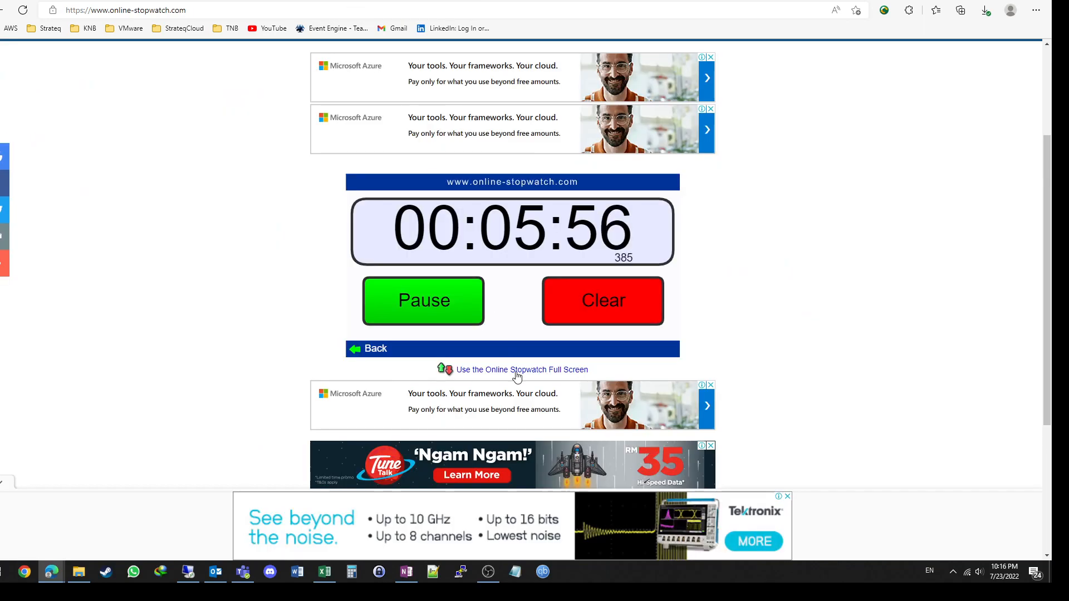
# Step: Switch to Migration Factory, reload the waves list, dismiss the launch banner, and select only Wave 1
pyautogui.hotkey('alt', 's')
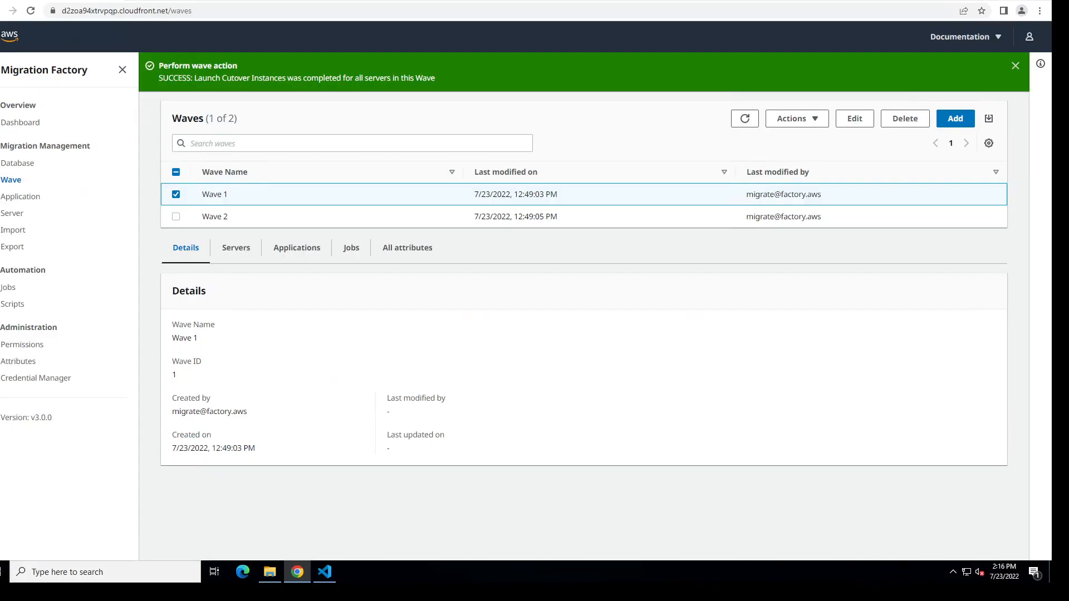
pyautogui.click(745, 119)
pyautogui.click(20, 198)
pyautogui.click(16, 182)
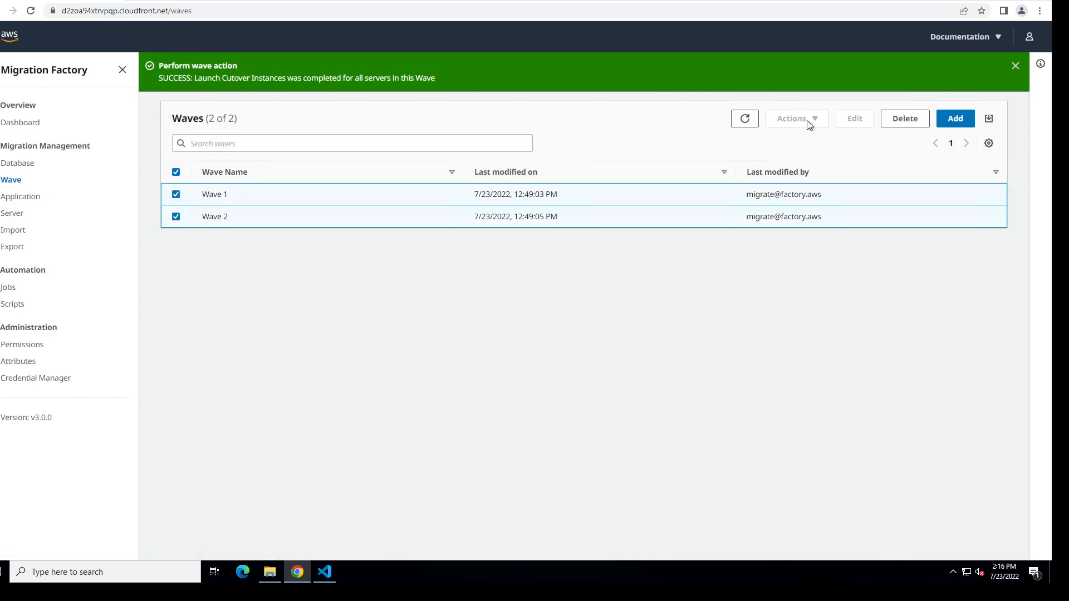
pyautogui.click(1015, 64)
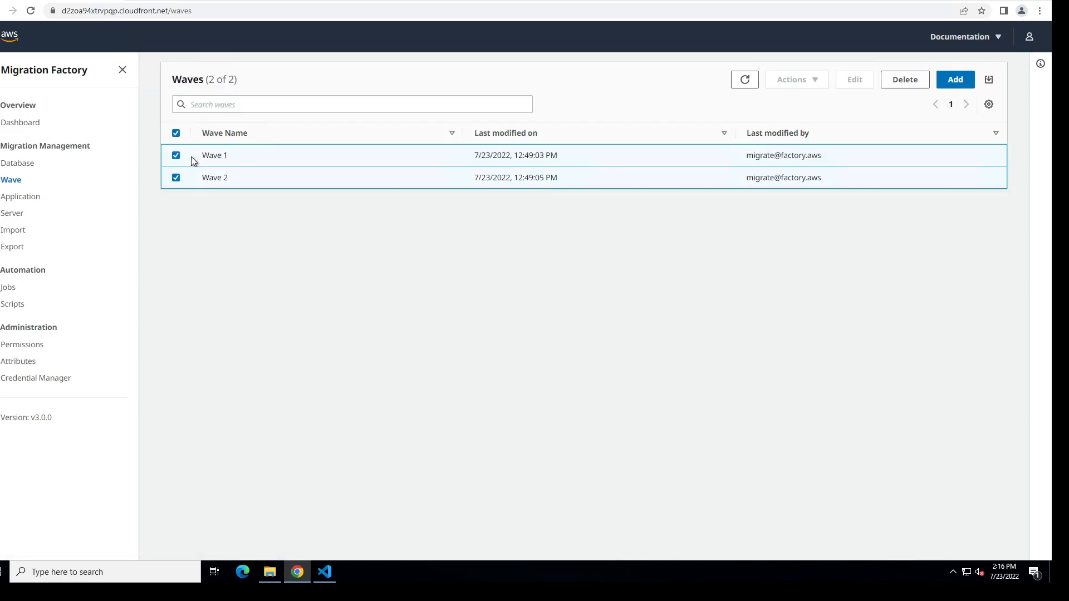
pyautogui.click(176, 134)
pyautogui.click(176, 155)
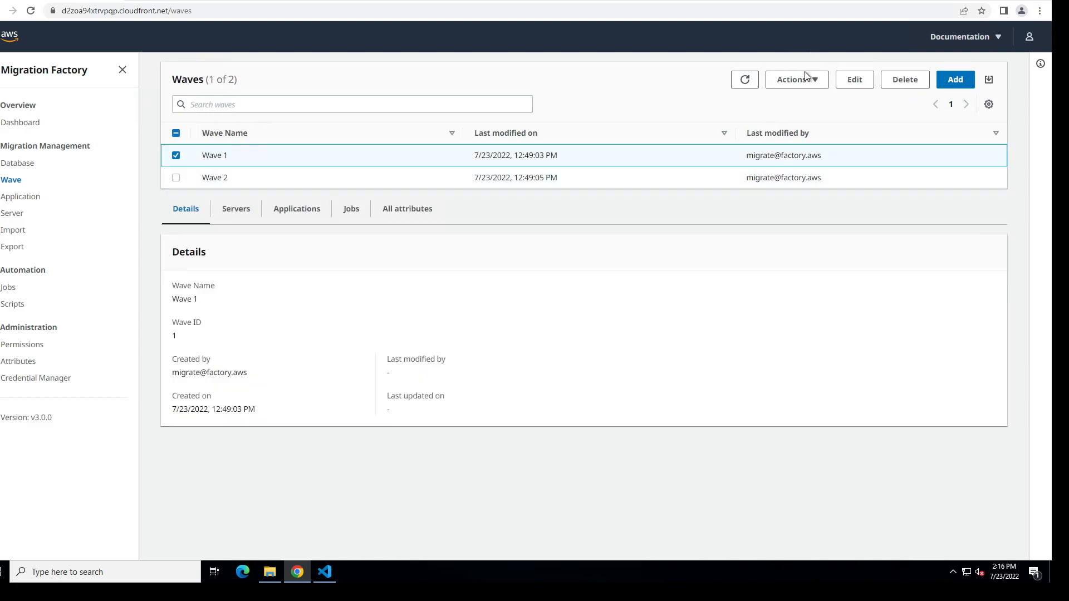
# Step: Look over the actions offered for Wave 1 and open the automation jobs list to check the job statuses
pyautogui.click(809, 84)
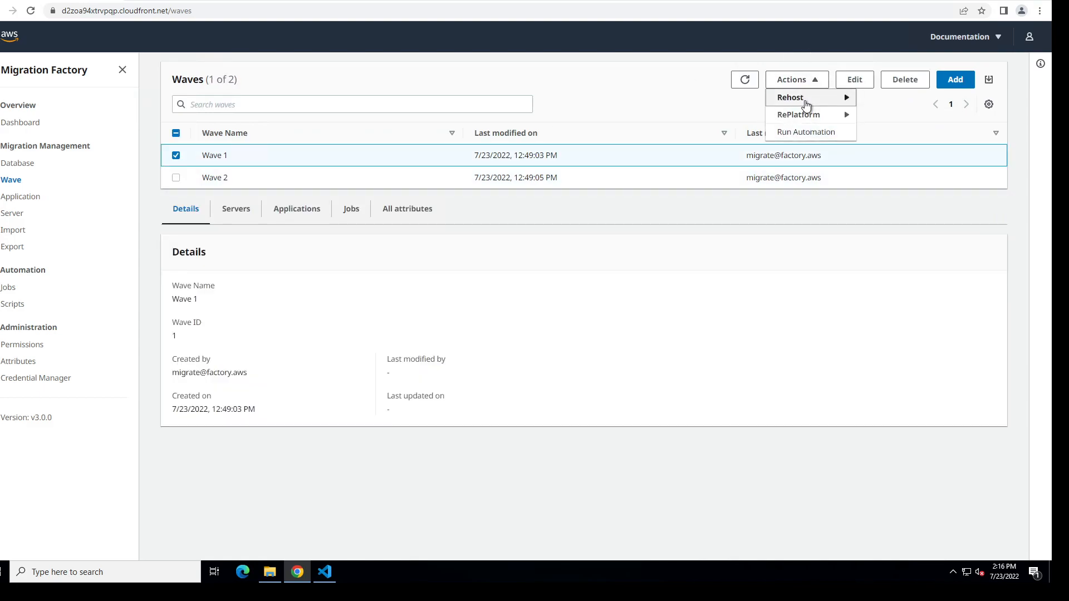
pyautogui.moveTo(806, 105)
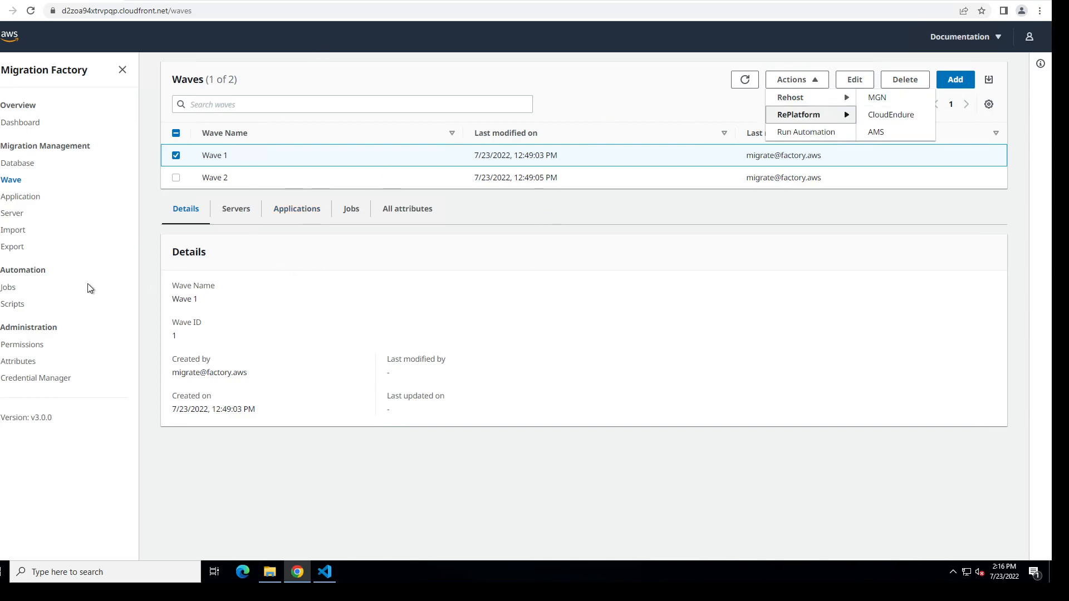
pyautogui.click(8, 287)
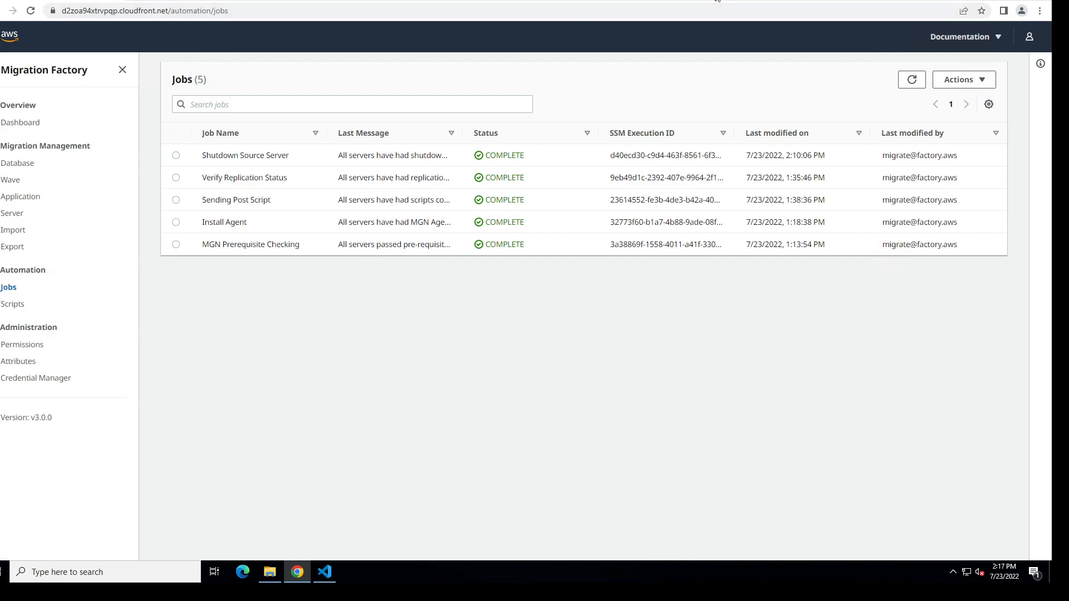
# Step: Switch back to the AWS console and reload the MGN cutover job and the EC2 instances list
pyautogui.click(716, 1)
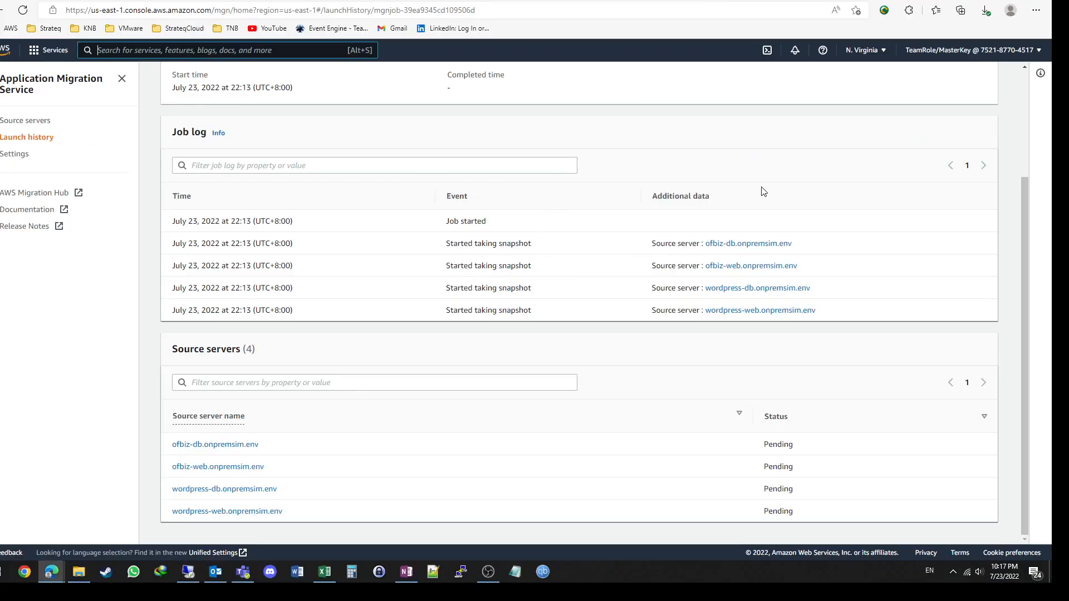
pyautogui.scroll(3, 735, 237)
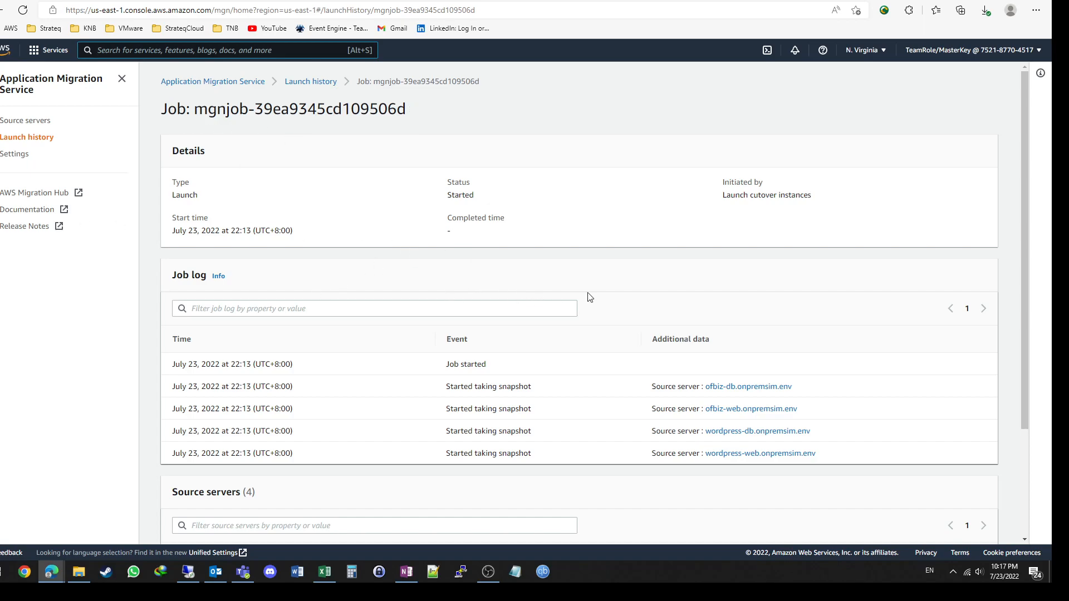
pyautogui.click(24, 10)
pyautogui.click(86, 1)
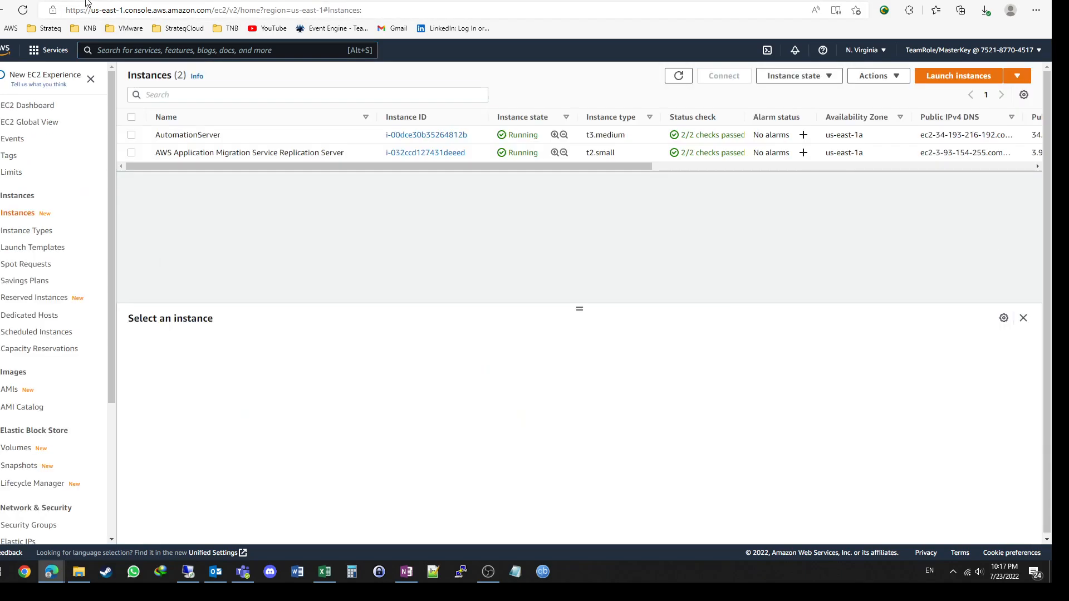
pyautogui.click(677, 79)
# Step: Check the MGN source servers list and reopen the cutover job from the launch history to read its server statuses
pyautogui.click(217, 1)
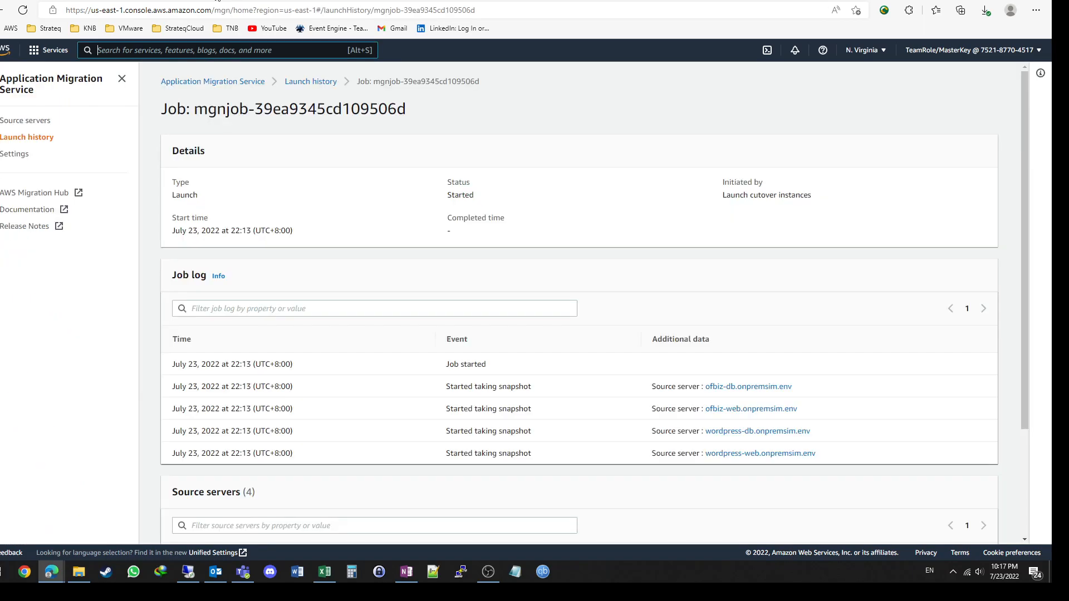
pyautogui.click(27, 125)
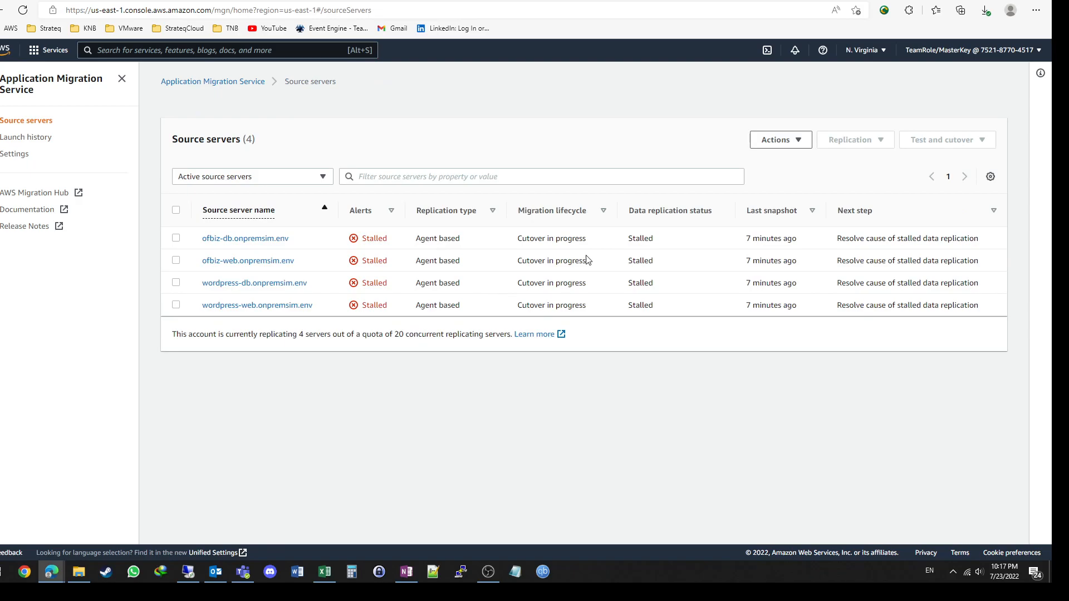
pyautogui.click(29, 139)
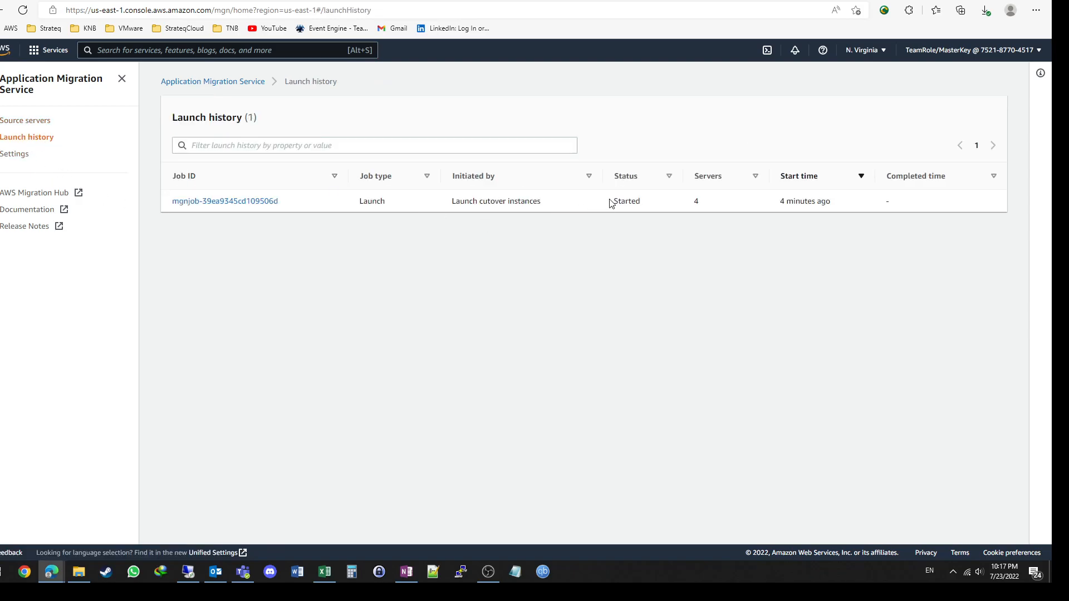
pyautogui.click(252, 204)
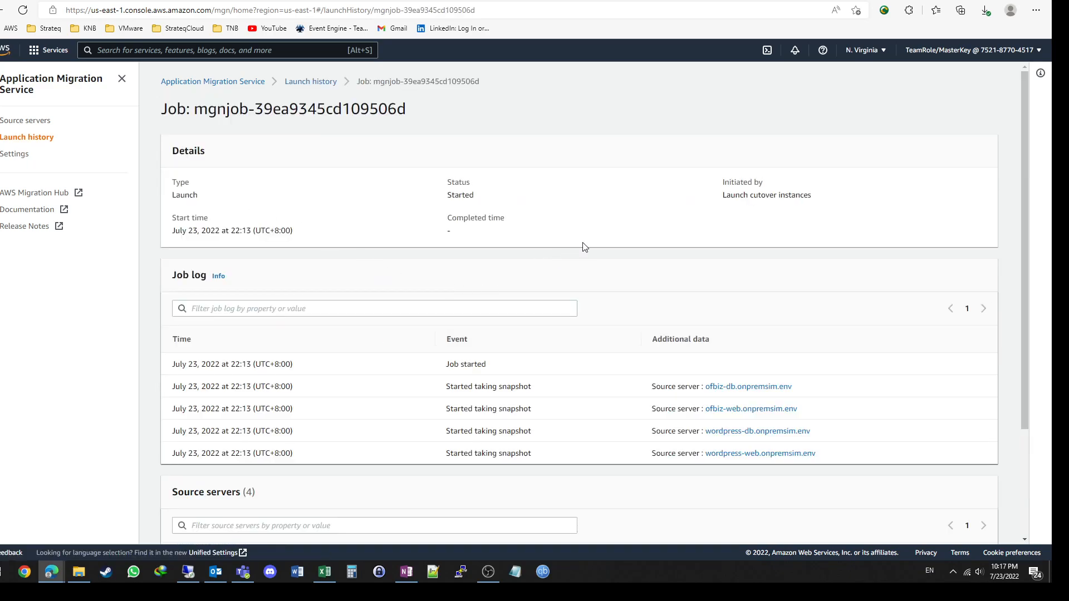
pyautogui.scroll(-3, 584, 247)
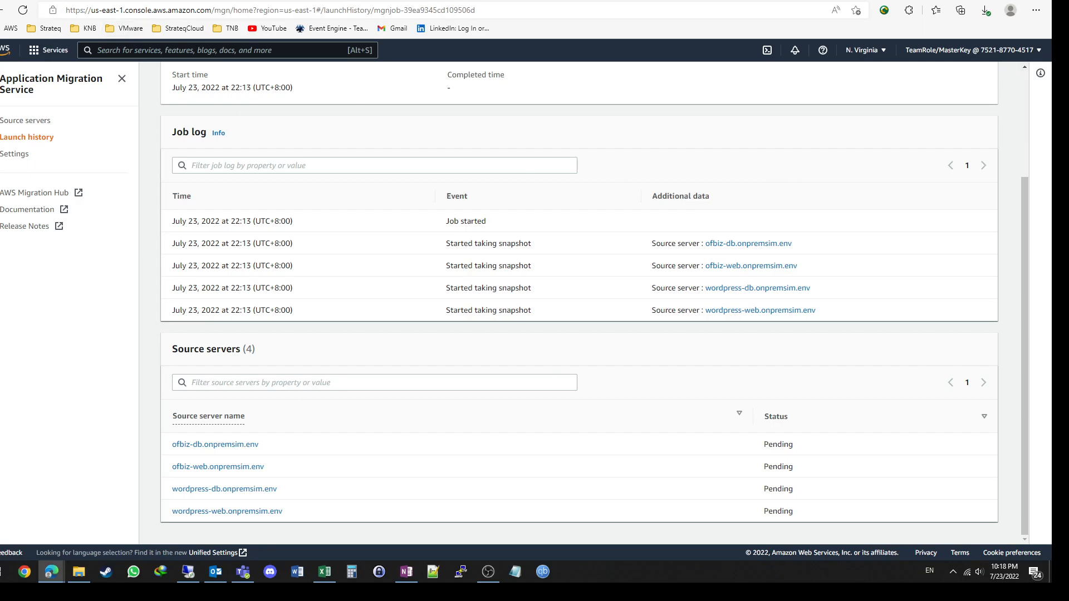
# Step: Reload the open AWS console pages to check for updates to the MGN cutover job
pyautogui.hotkey('ctrl', 'Tab')
pyautogui.click(22, 10)
pyautogui.click(24, 14)
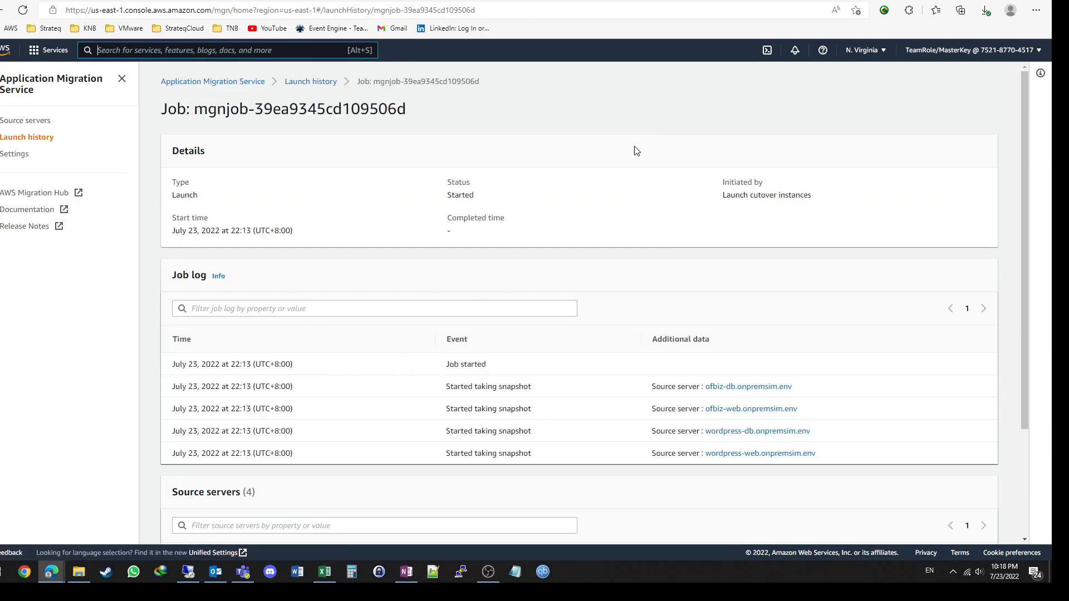
# Step: Start automatic refreshing of the cutover job page with Page Auto Refresher at a 5 sec interval
pyautogui.scroll(-3, 636, 155)
pyautogui.click(884, 11)
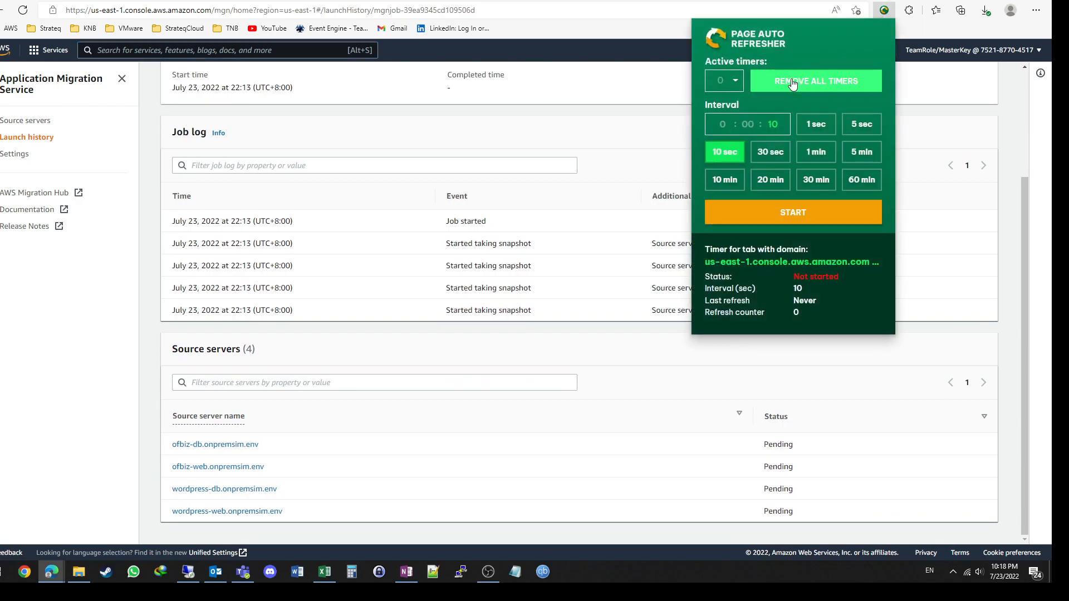
pyautogui.click(862, 124)
pyautogui.click(787, 212)
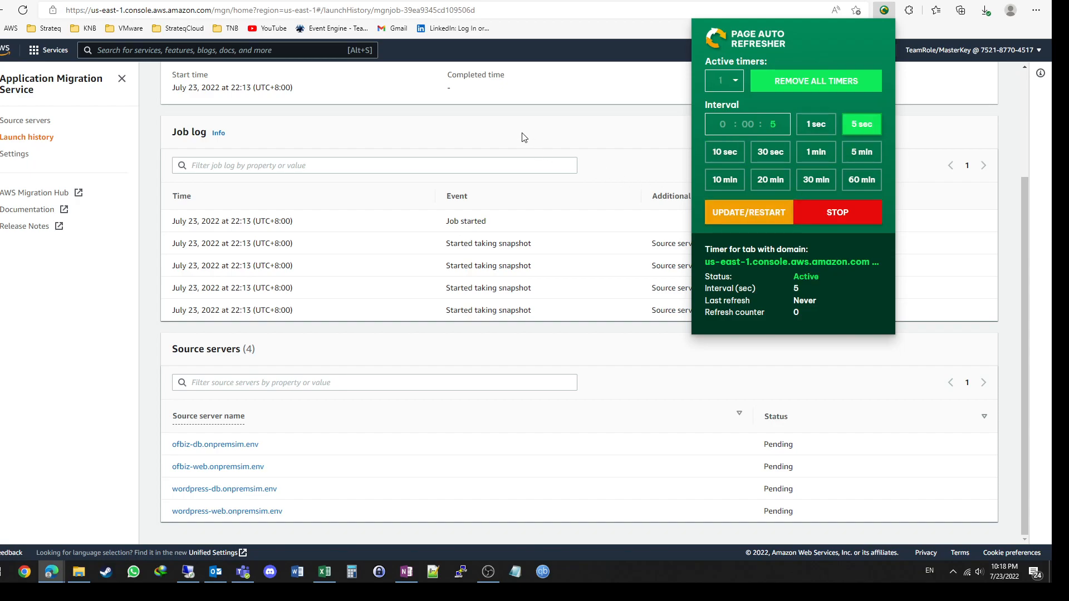
pyautogui.click(611, 73)
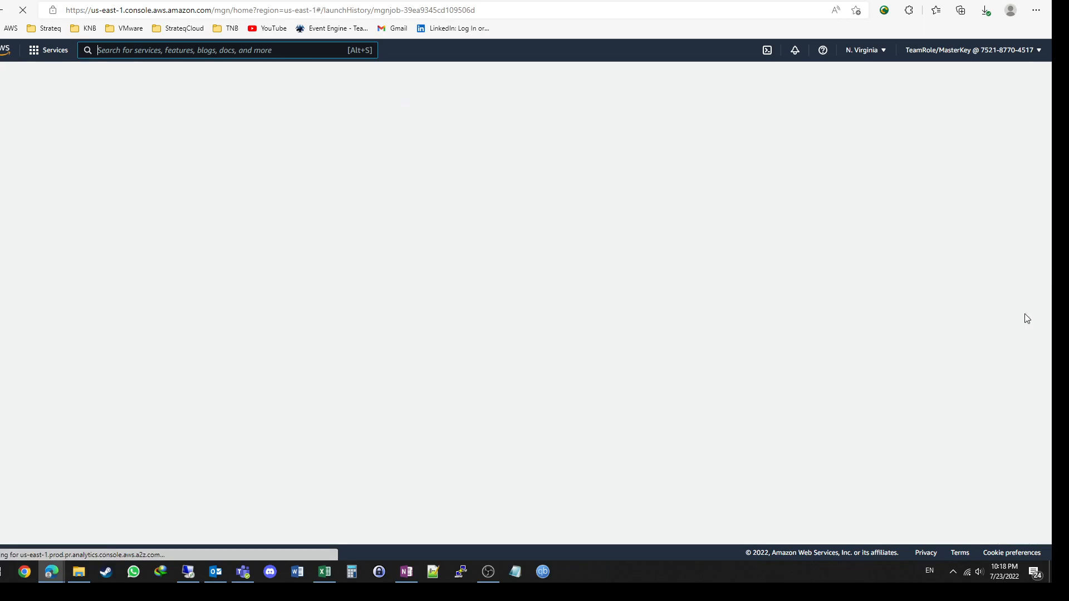
# Step: Stop the automatic refresh timer on the cutover job page
pyautogui.click(884, 9)
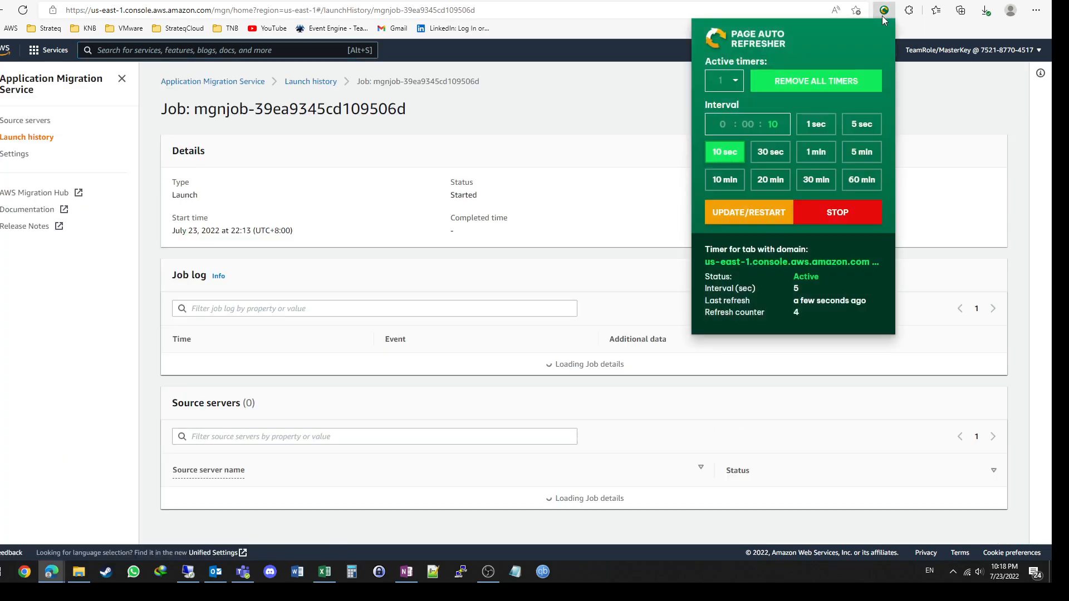
pyautogui.click(837, 212)
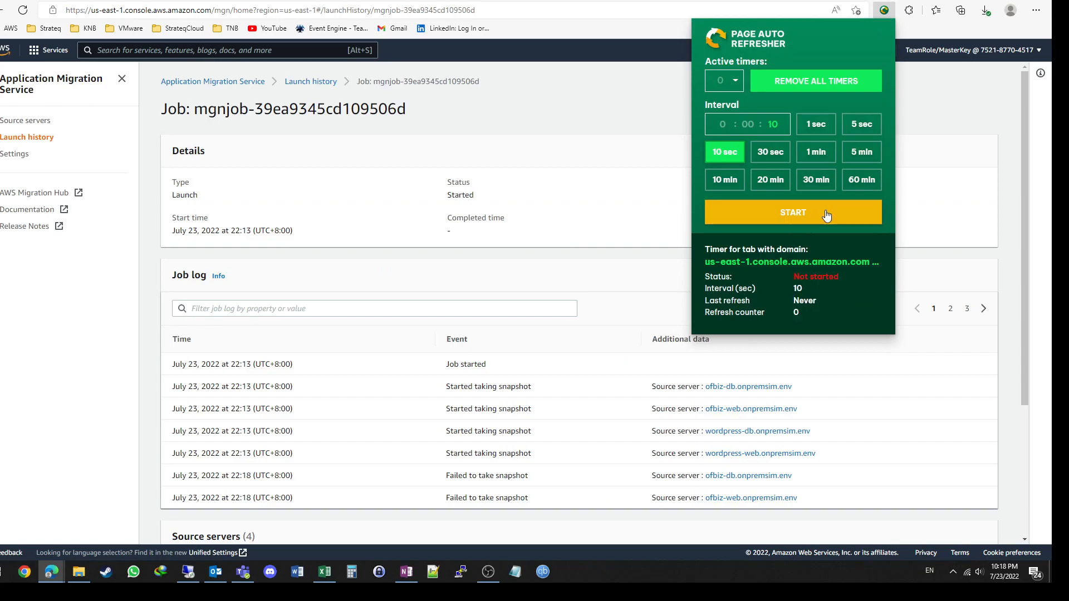
pyautogui.click(615, 267)
# Step: Examine the snapshot and conversion events across all three pages of the cutover job log
pyautogui.click(984, 309)
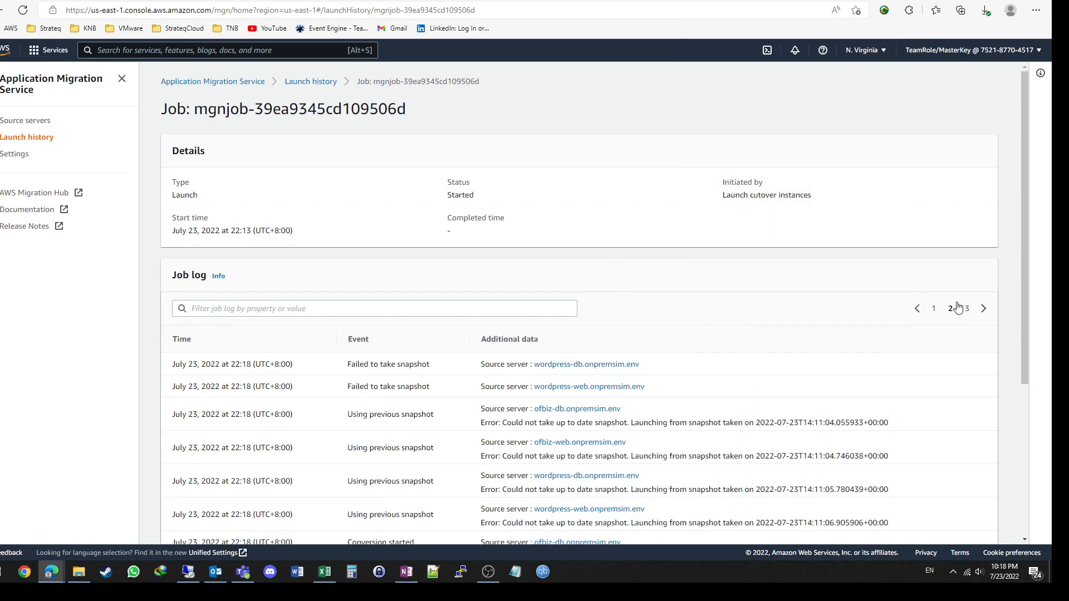
pyautogui.scroll(-1, 859, 258)
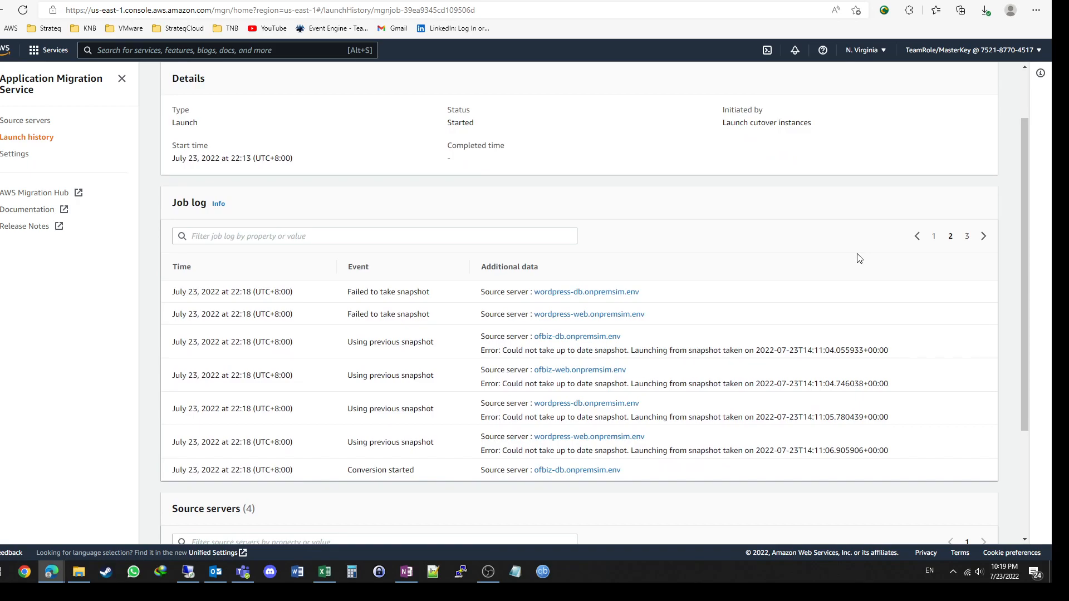
pyautogui.scroll(-2, 859, 258)
pyautogui.scroll(1, 935, 210)
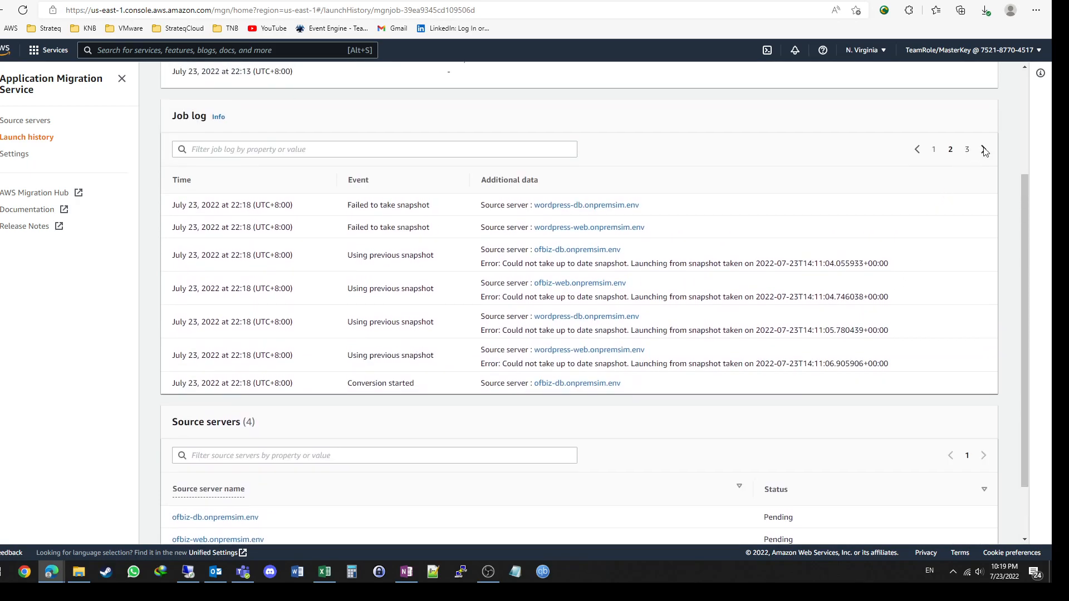
pyautogui.click(982, 151)
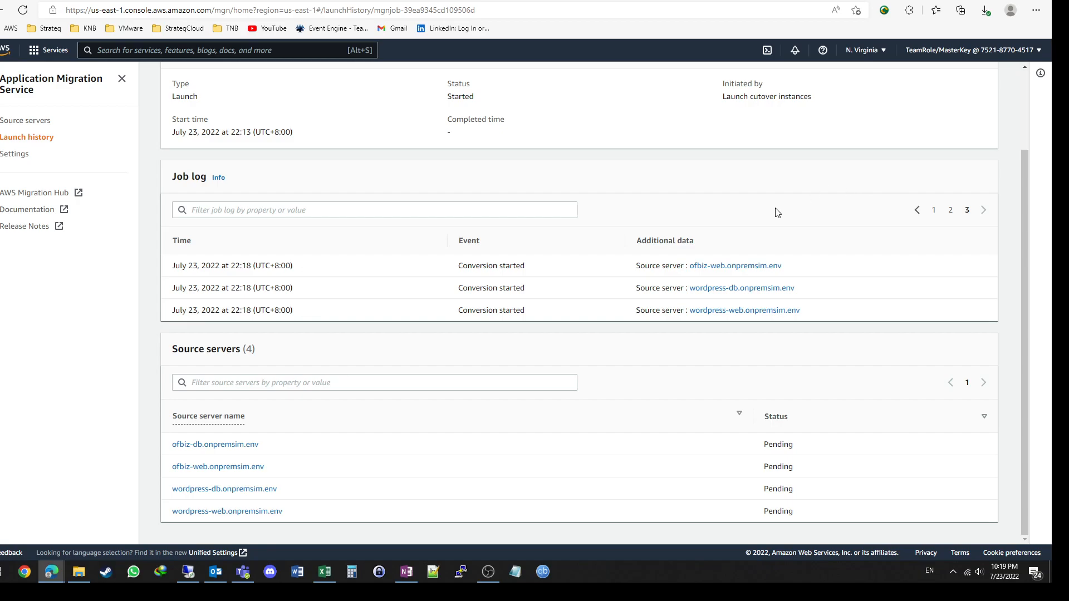
pyautogui.click(919, 211)
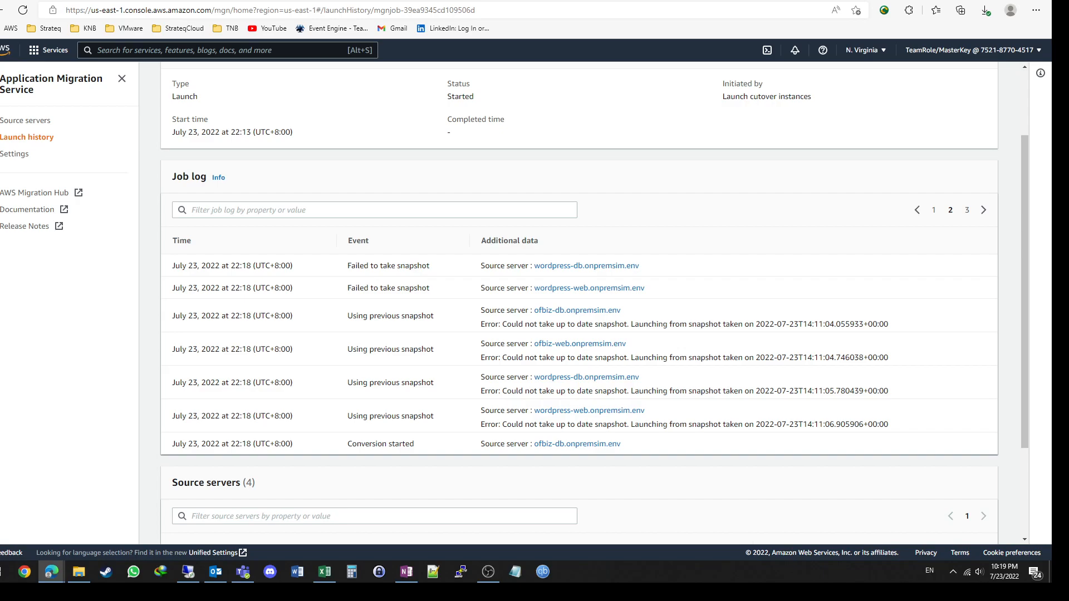
pyautogui.click(918, 213)
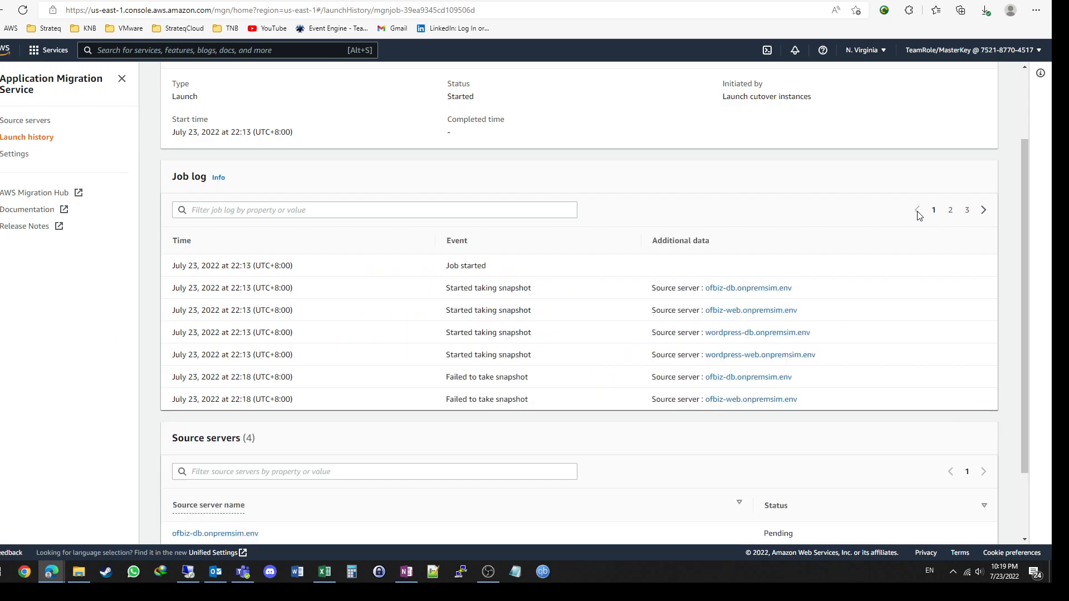
pyautogui.click(983, 212)
pyautogui.click(984, 214)
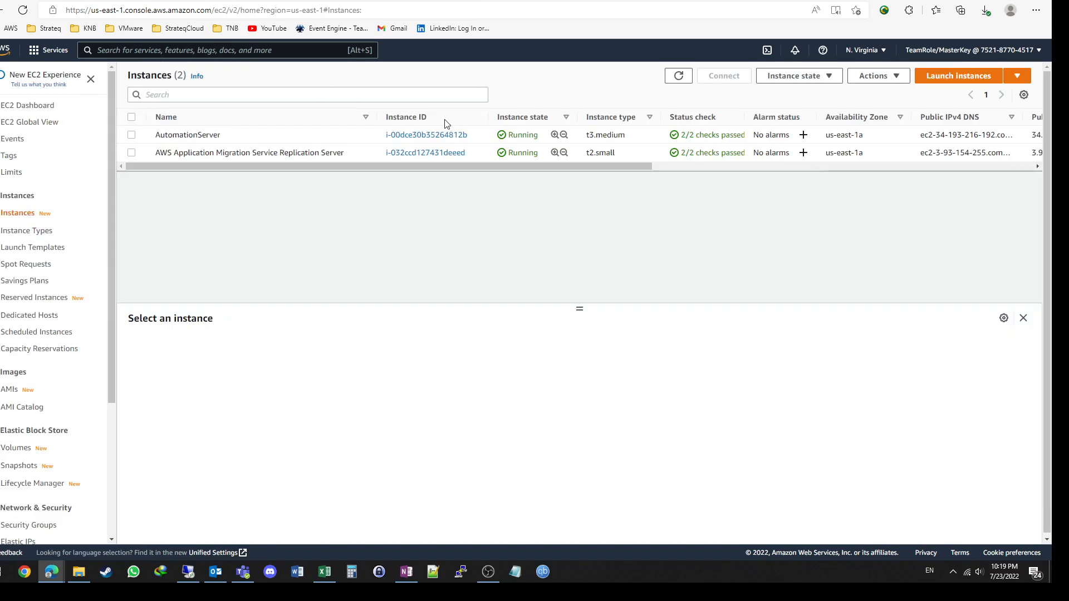
# Step: Reload the EC2 instances list to look for conversion servers and compare it with the cutover job log events
pyautogui.click(677, 79)
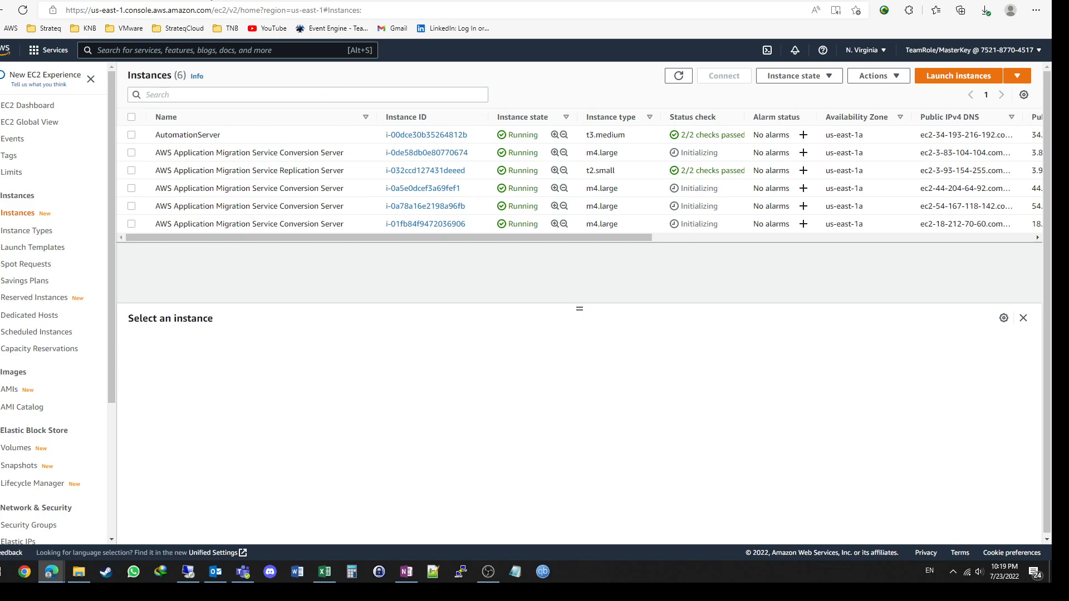
pyautogui.click(211, 0)
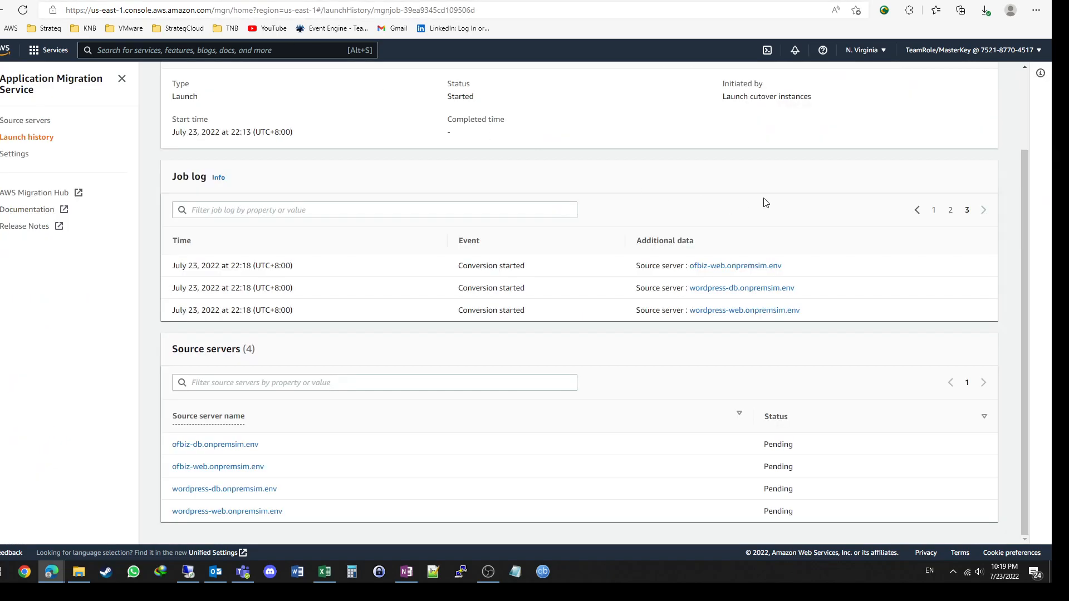
pyautogui.click(919, 211)
pyautogui.click(920, 212)
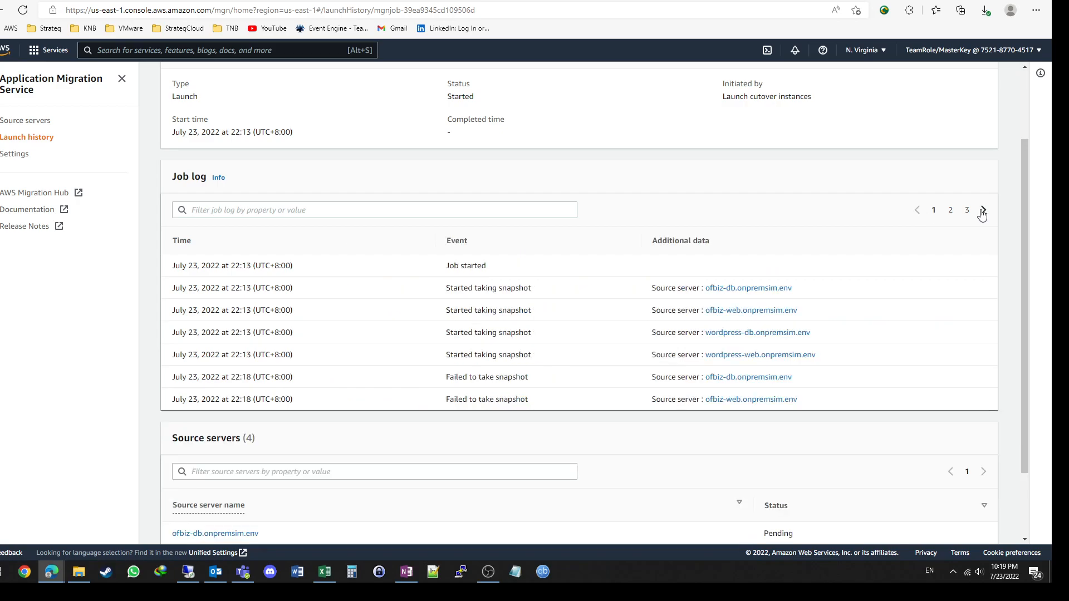
pyautogui.click(984, 212)
pyautogui.click(984, 213)
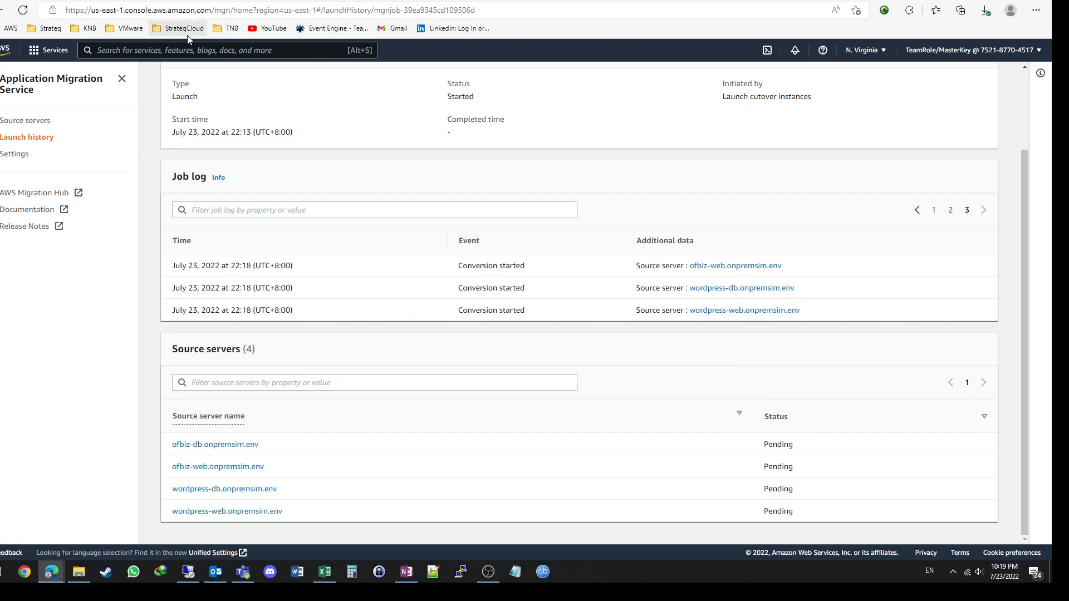
# Step: Reload the cutover job page and go through its job log to the last page for new events
pyautogui.click(23, 10)
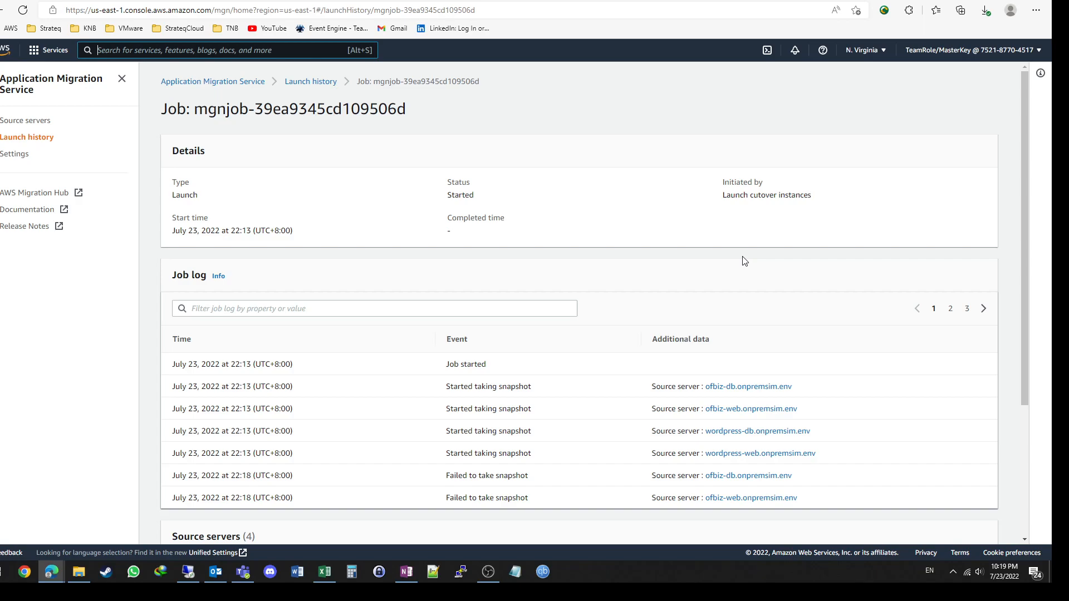
pyautogui.click(983, 312)
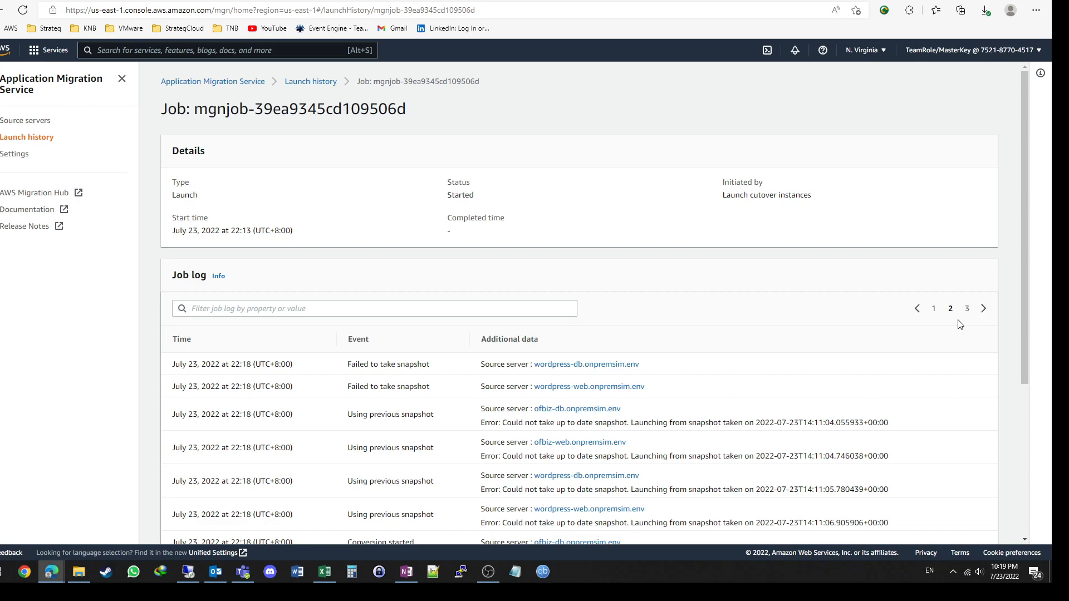
pyautogui.scroll(-4, 959, 320)
pyautogui.scroll(4, 959, 324)
pyautogui.click(984, 309)
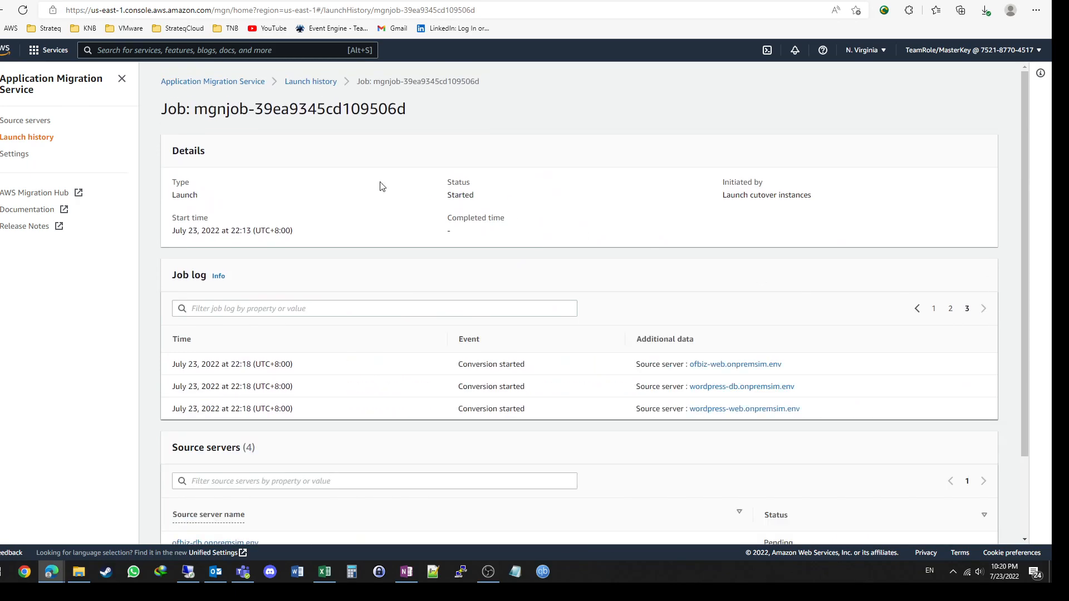
# Step: Refresh the EC2 instances list to check the conversion servers' status
pyautogui.click(345, 1)
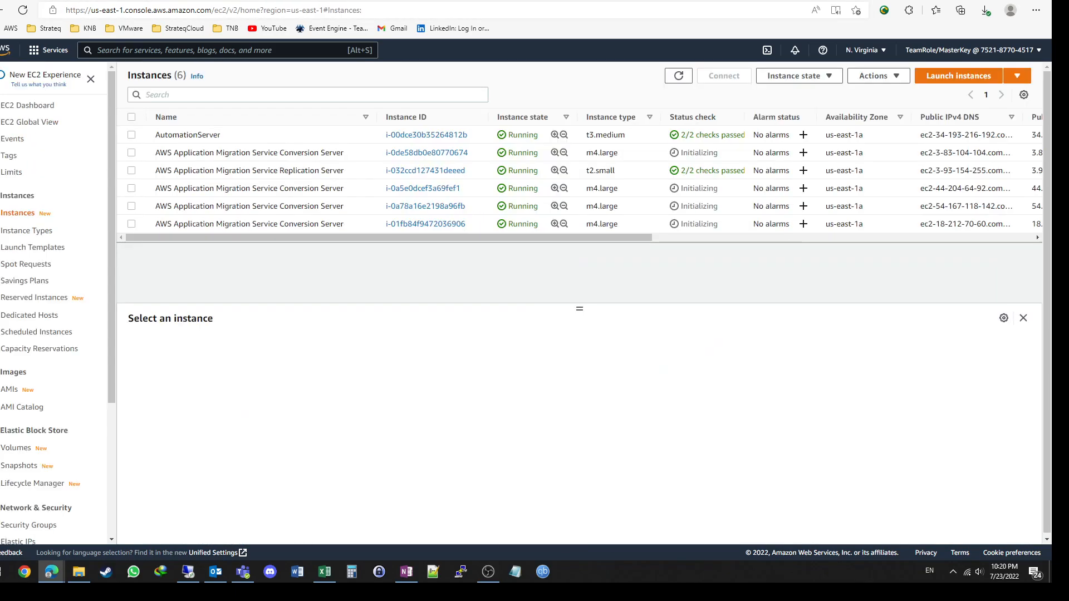
pyautogui.click(680, 79)
pyautogui.click(679, 77)
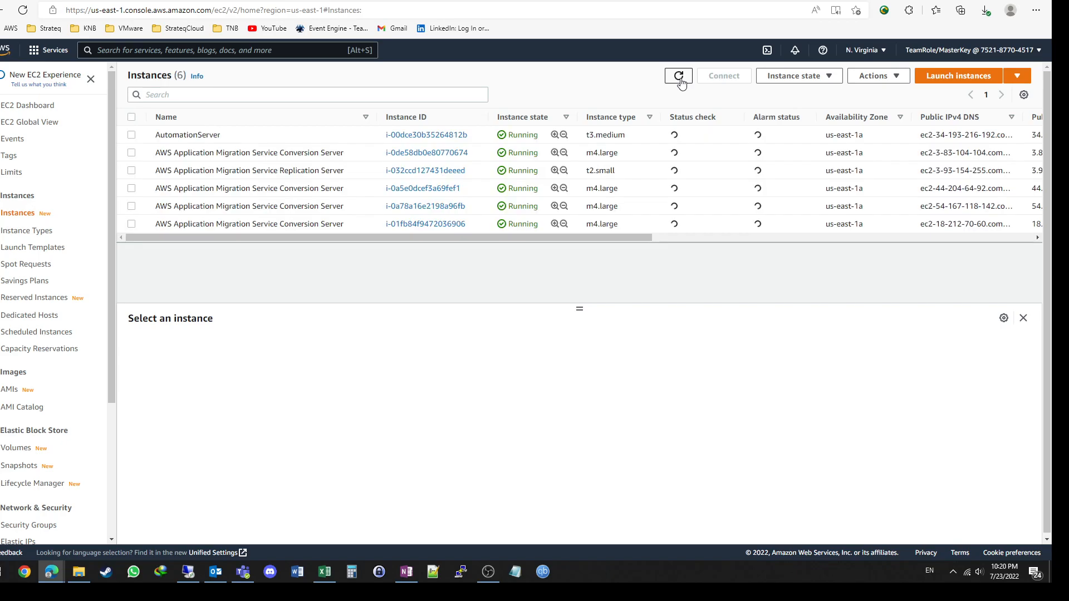